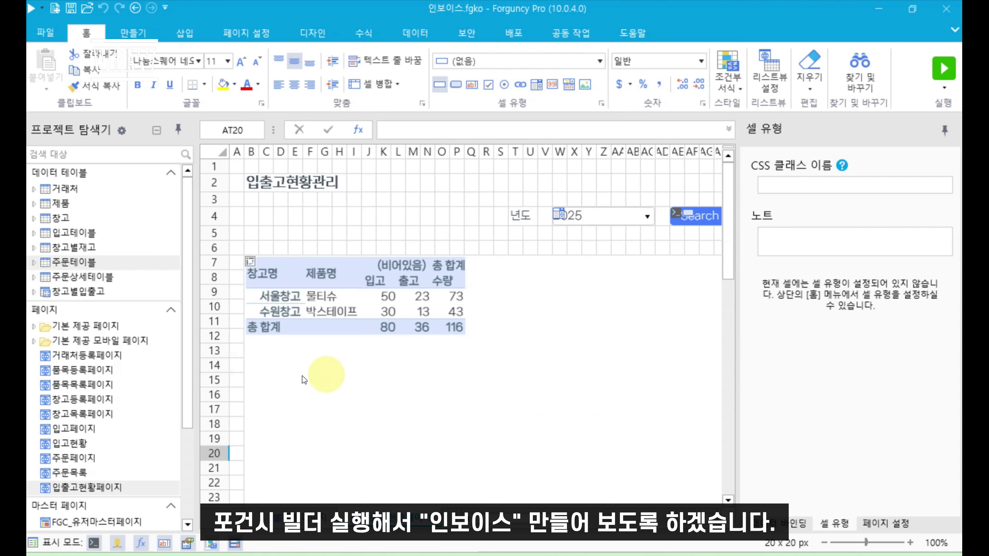
# Step: Create a new page report and check that 보고서 is enabled among the project explorer's advanced features
pyautogui.click(133, 32)
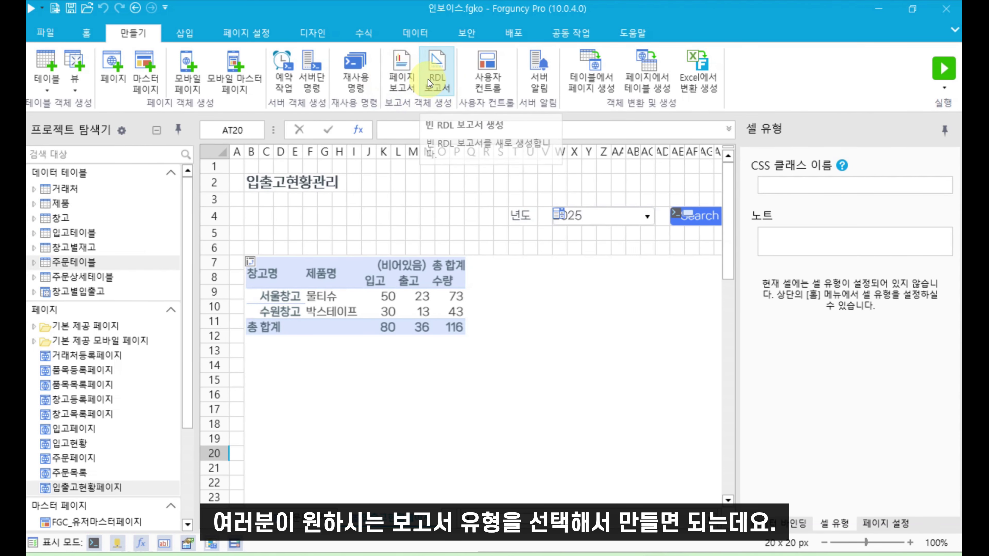
pyautogui.click(409, 65)
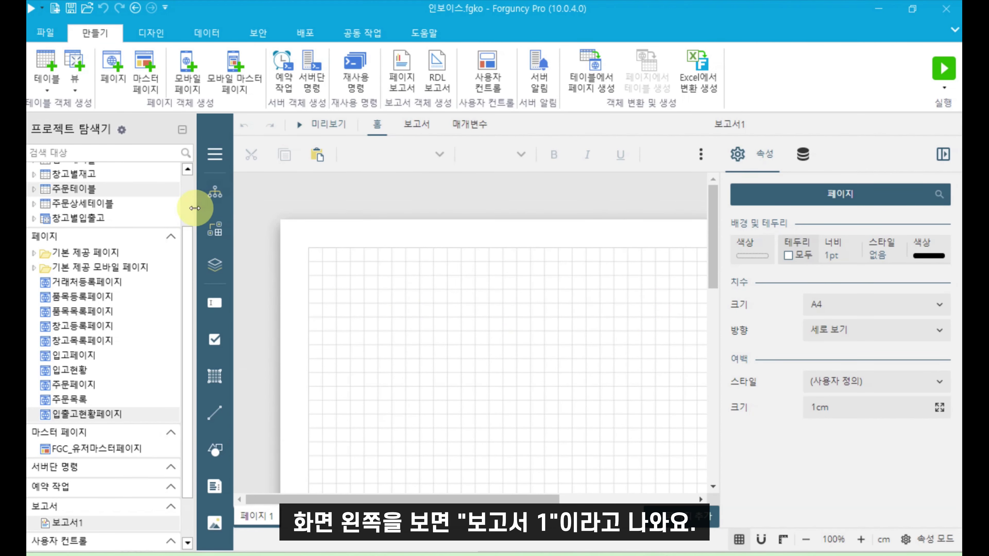
pyautogui.scroll(-2, 121, 405)
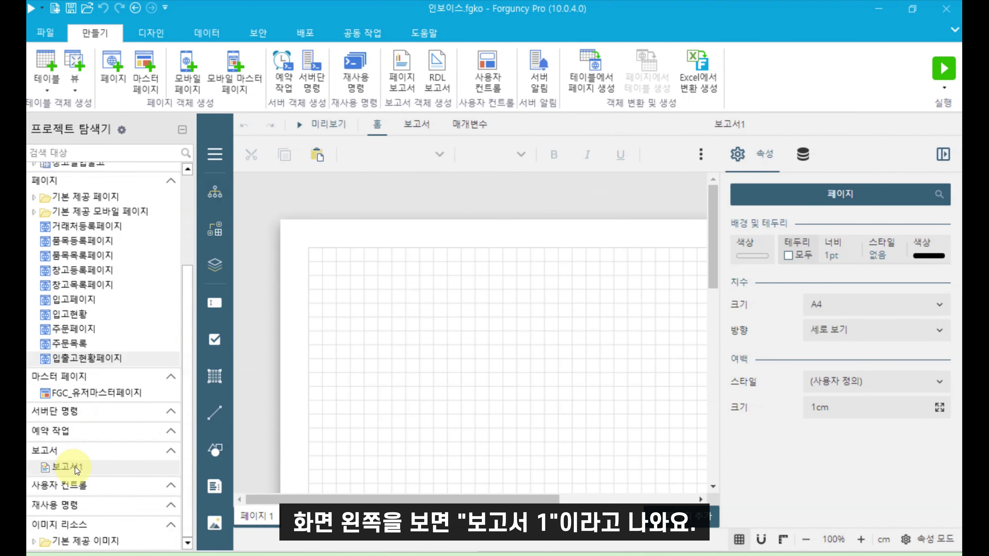
pyautogui.click(75, 467)
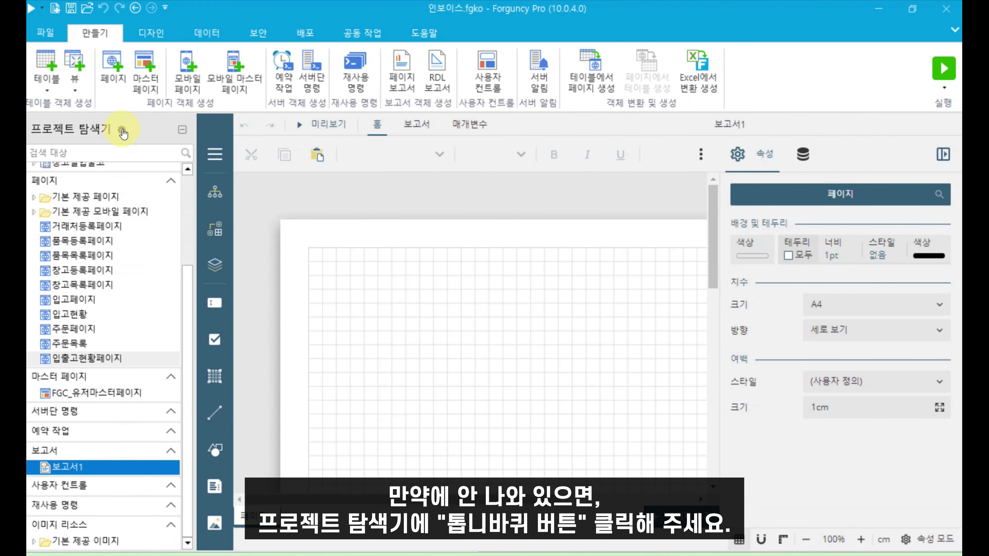
pyautogui.click(122, 132)
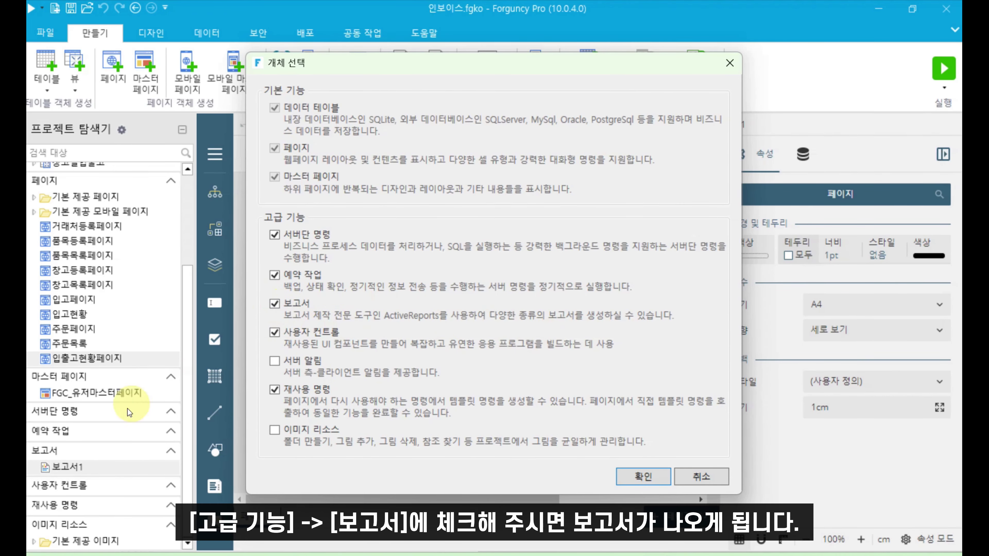
pyautogui.click(627, 476)
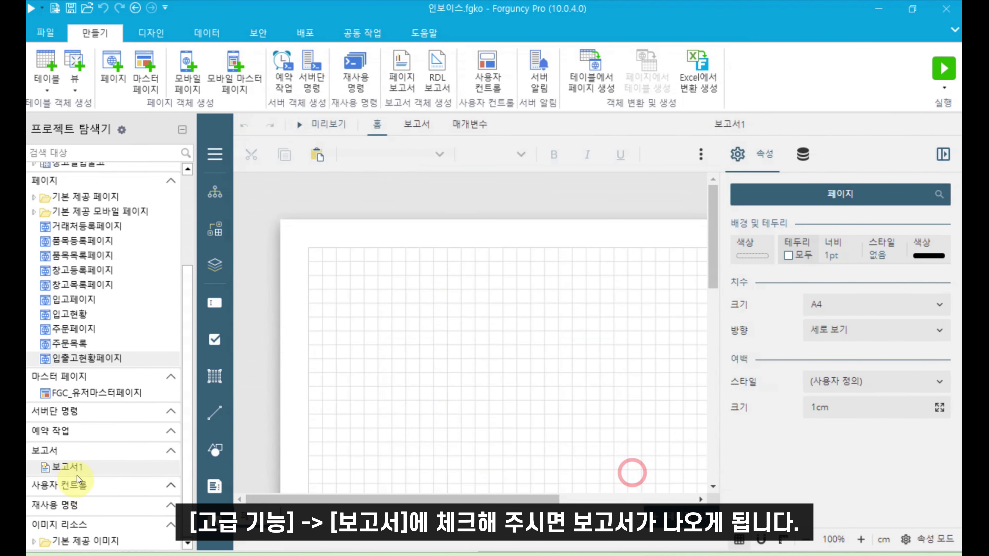
# Step: Rename the new report 보고서1 as 인보이스
pyautogui.rightClick(86, 466)
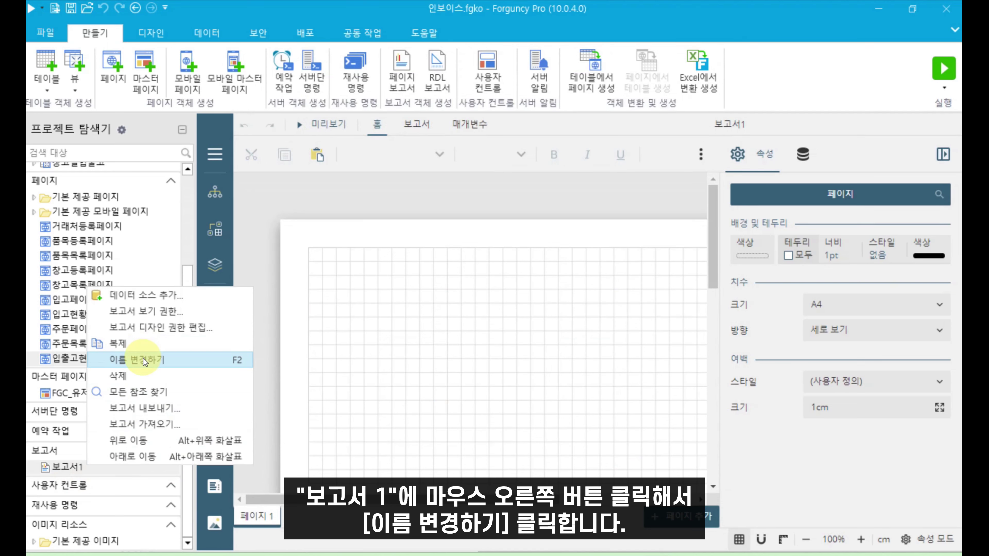
pyautogui.click(142, 359)
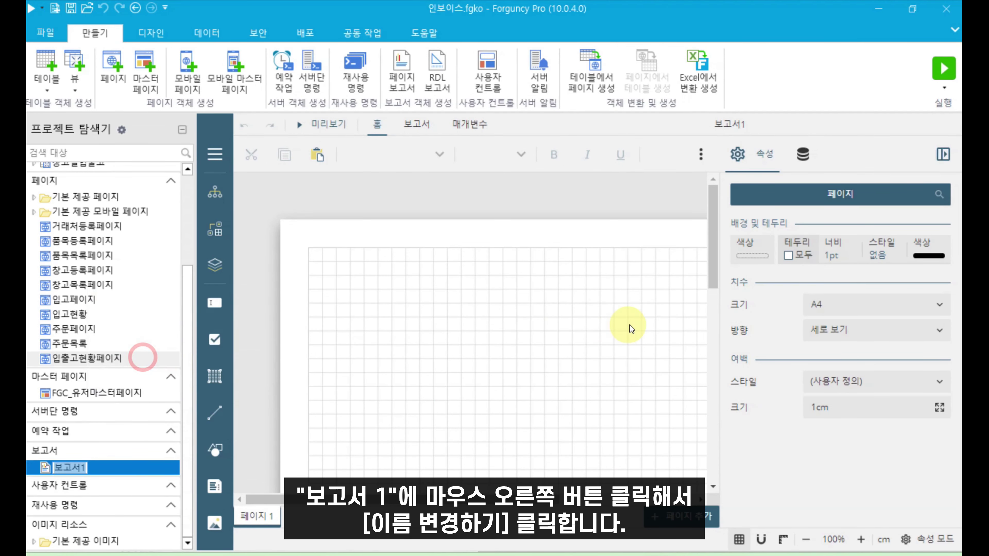
pyautogui.write('이')
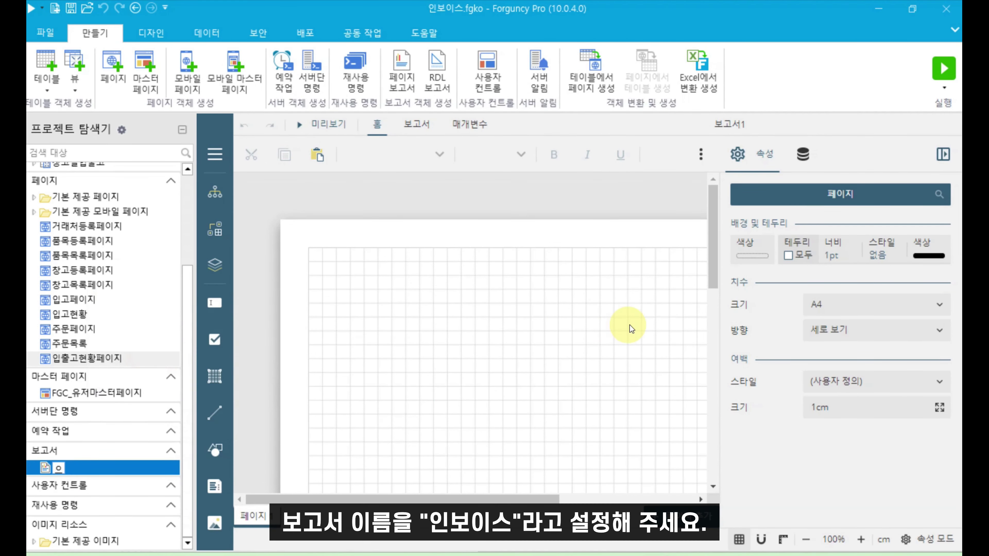
pyautogui.write('ㄴ보이스')
pyautogui.press('Return')
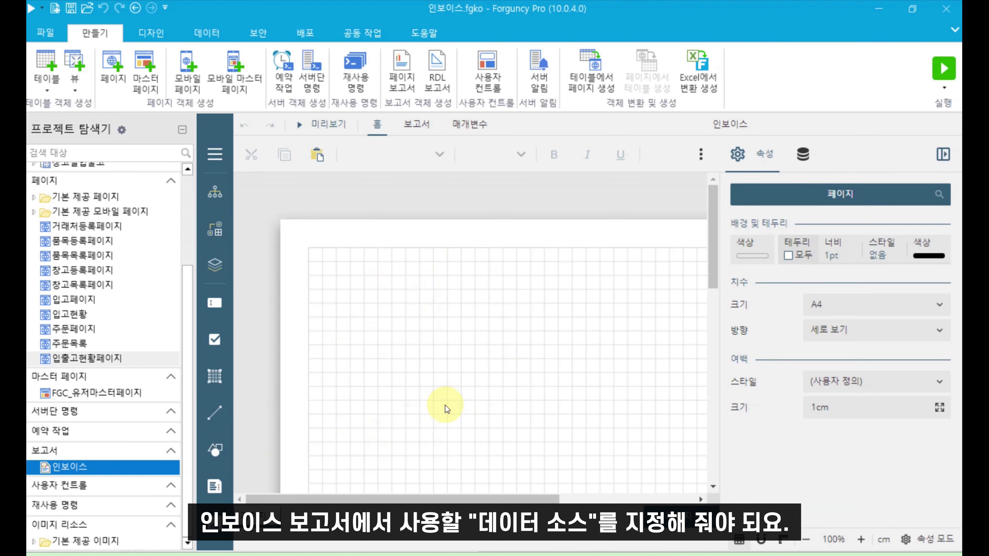
# Step: Add a data source named 주문정보 to the 인보이스 report, based on the table 주문상세테이블
pyautogui.rightClick(94, 465)
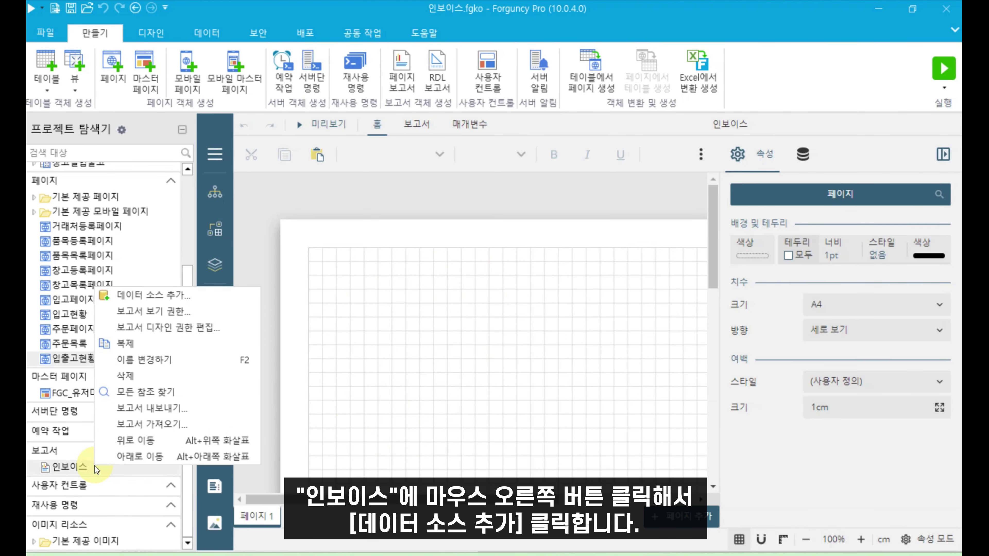
pyautogui.click(177, 295)
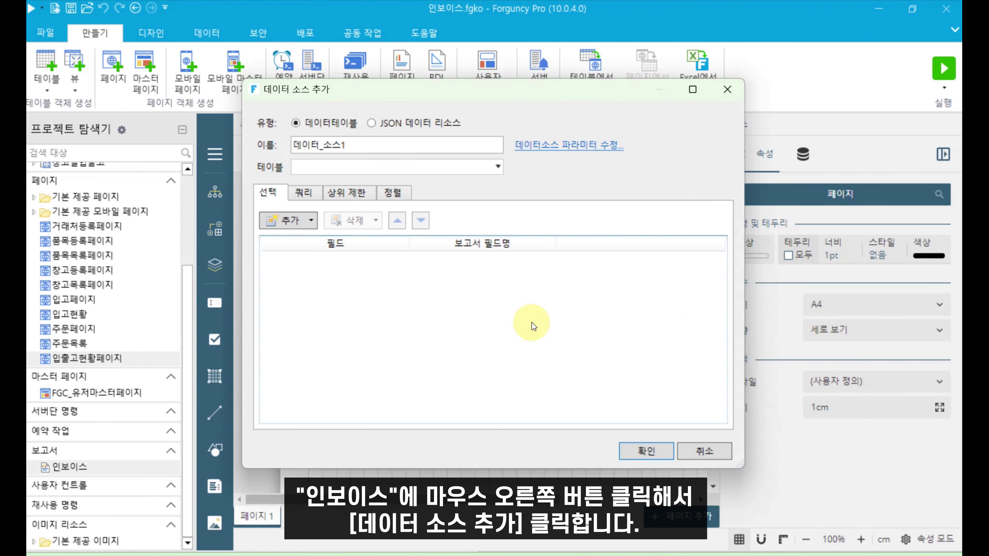
pyautogui.doubleClick(397, 146)
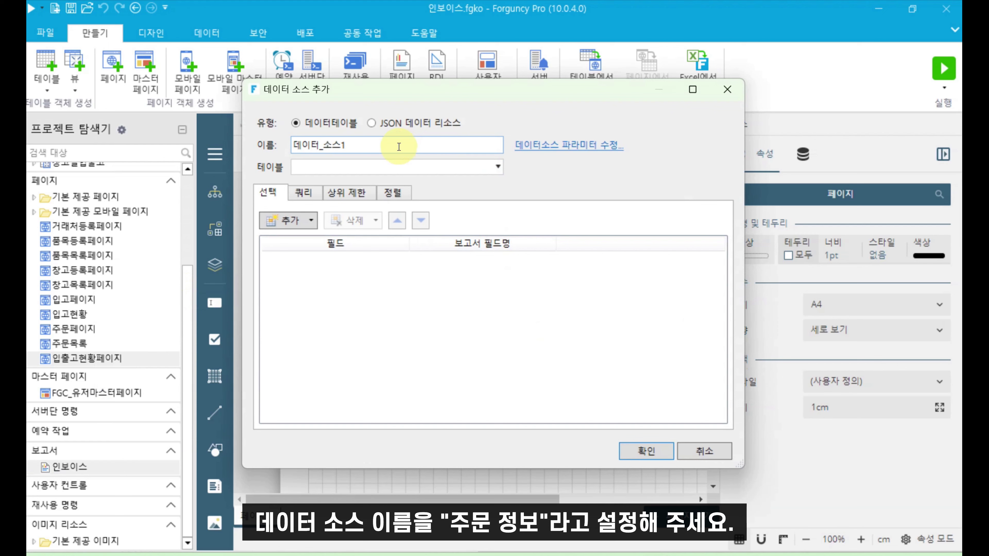
pyautogui.press('BackSpace')
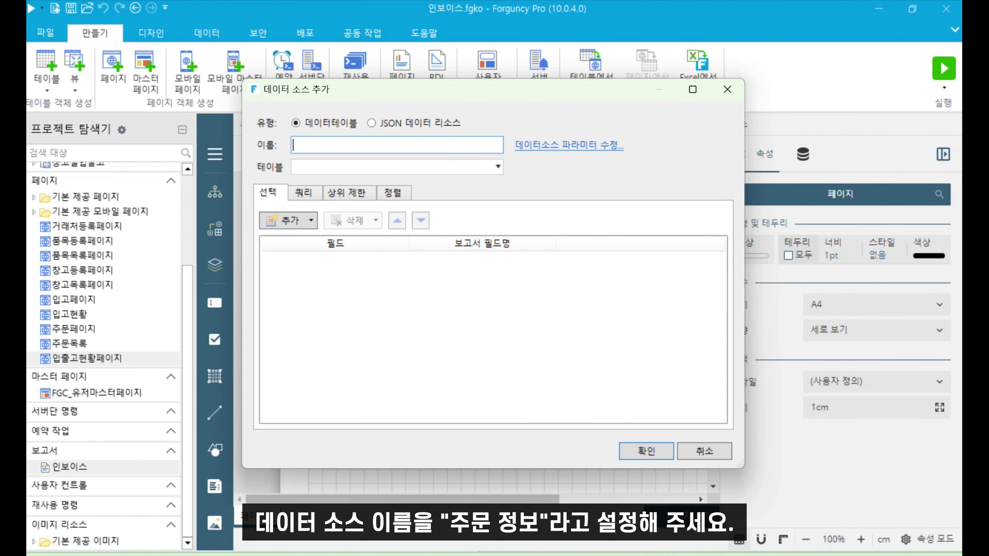
pyautogui.write('ㅈ주문정보')
pyautogui.click(498, 167)
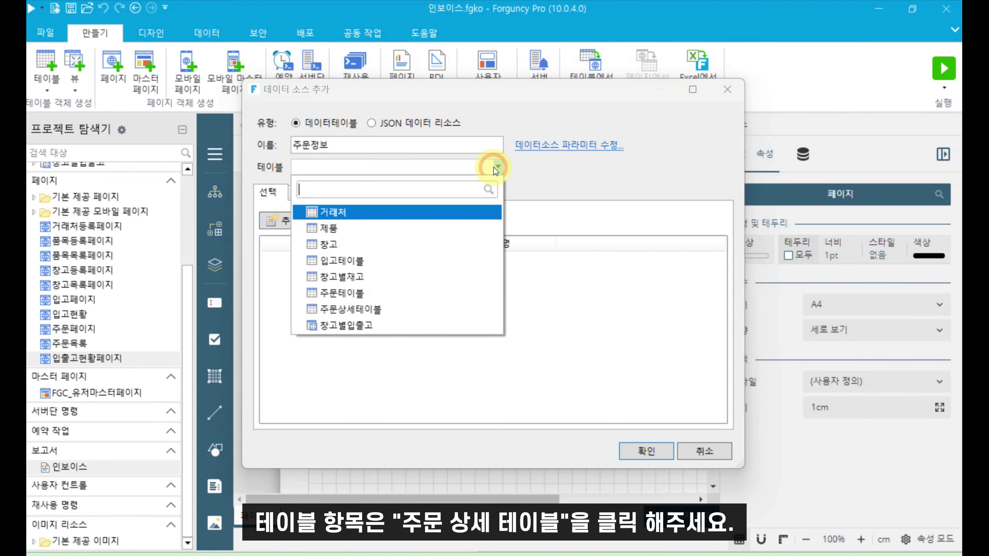
pyautogui.click(344, 304)
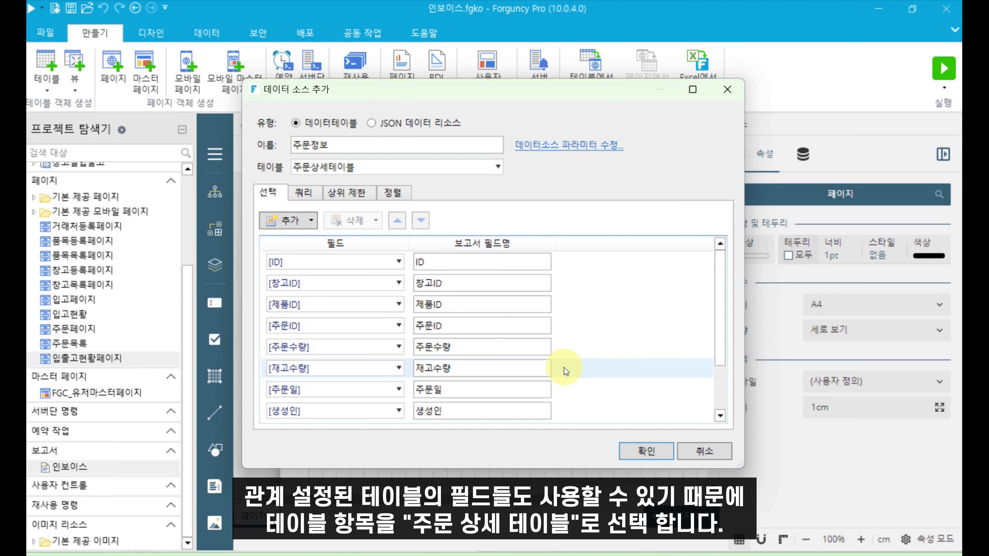
# Step: Remove the default fields 생성인, 생성일, 최종 개정인 and 최종 수정일 from the data source
pyautogui.scroll(-2, 565, 367)
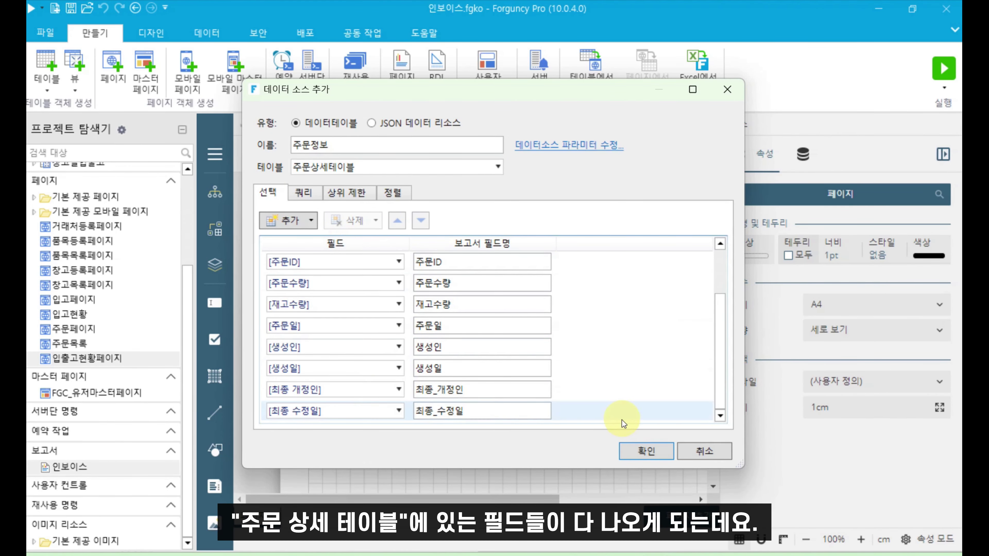
pyautogui.click(625, 412)
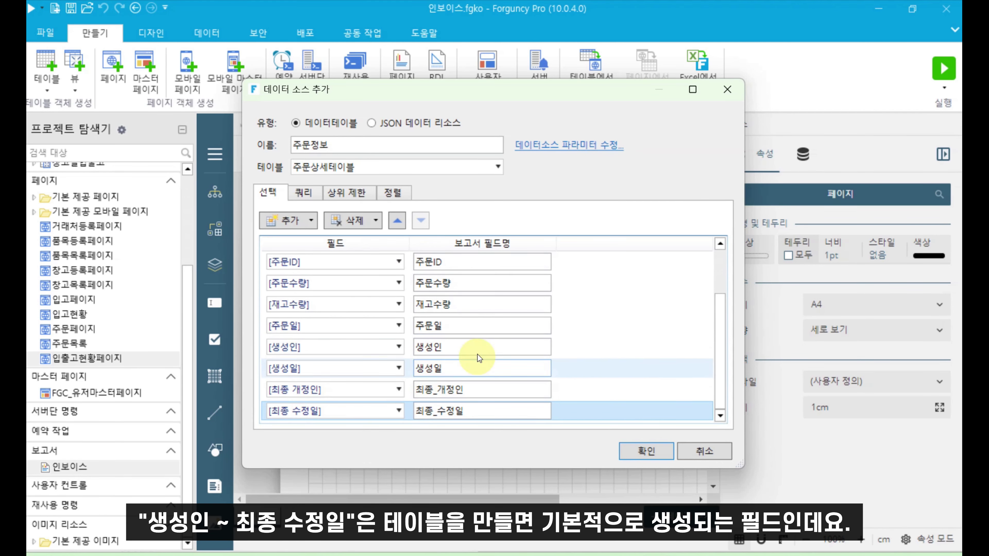
pyautogui.click(350, 223)
pyautogui.click(351, 223)
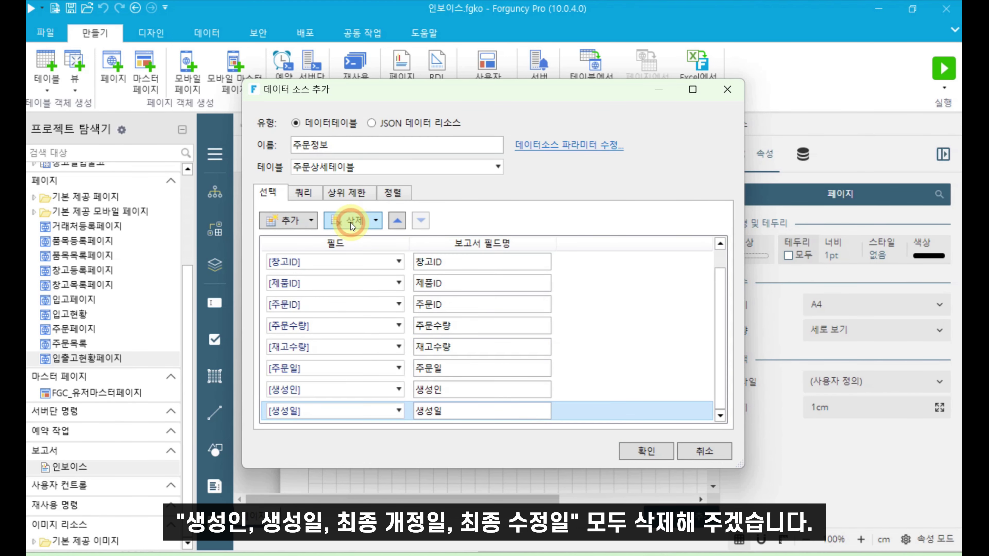
pyautogui.click(351, 223)
pyautogui.click(351, 222)
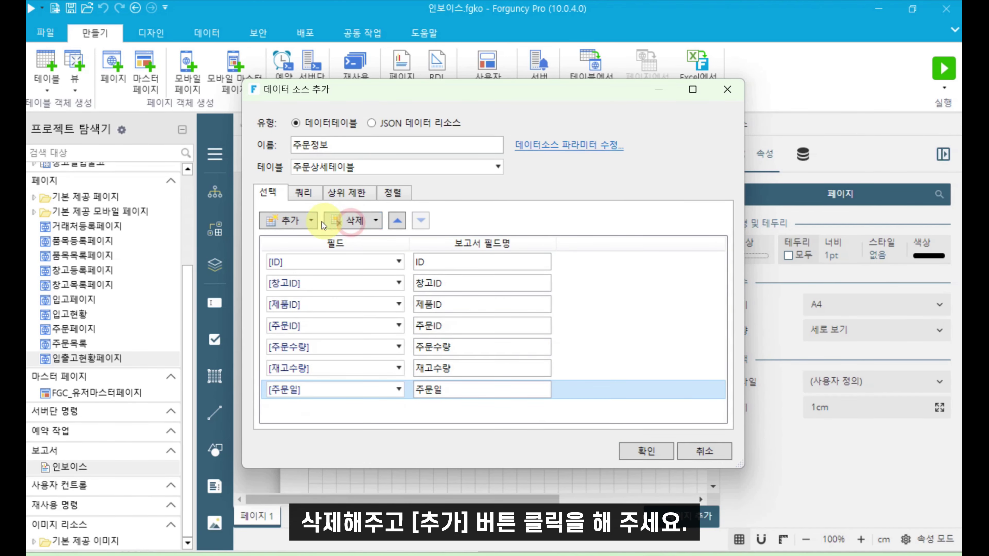
# Step: Add the related product fields [제품ID]->[제품명] and [제품ID]->[가격] to the data source
pyautogui.click(281, 221)
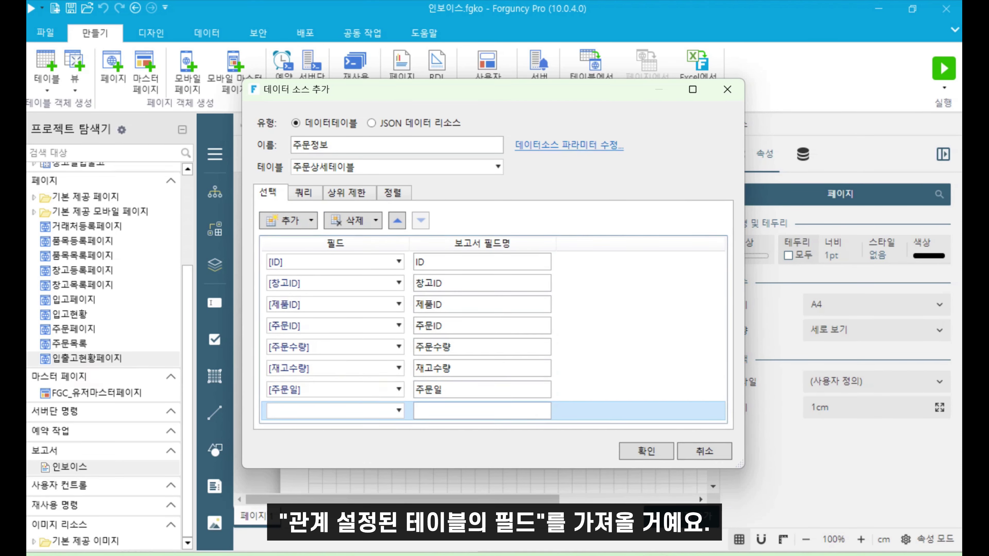
pyautogui.click(391, 414)
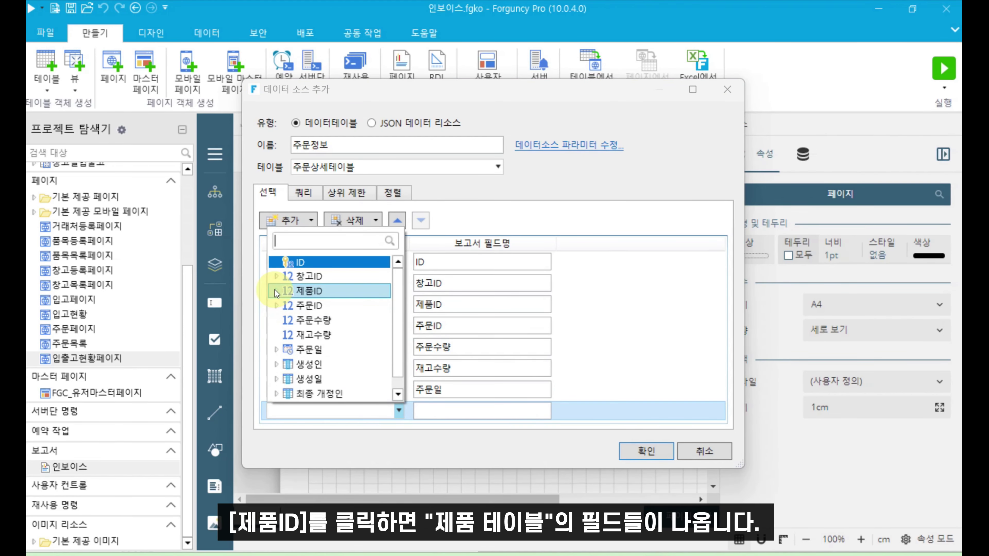
pyautogui.click(275, 292)
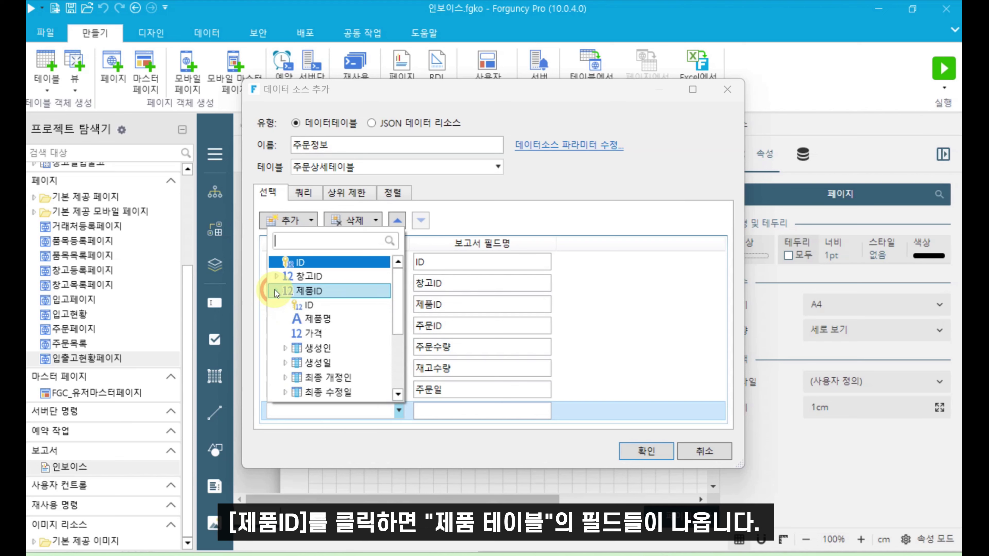
pyautogui.click(317, 319)
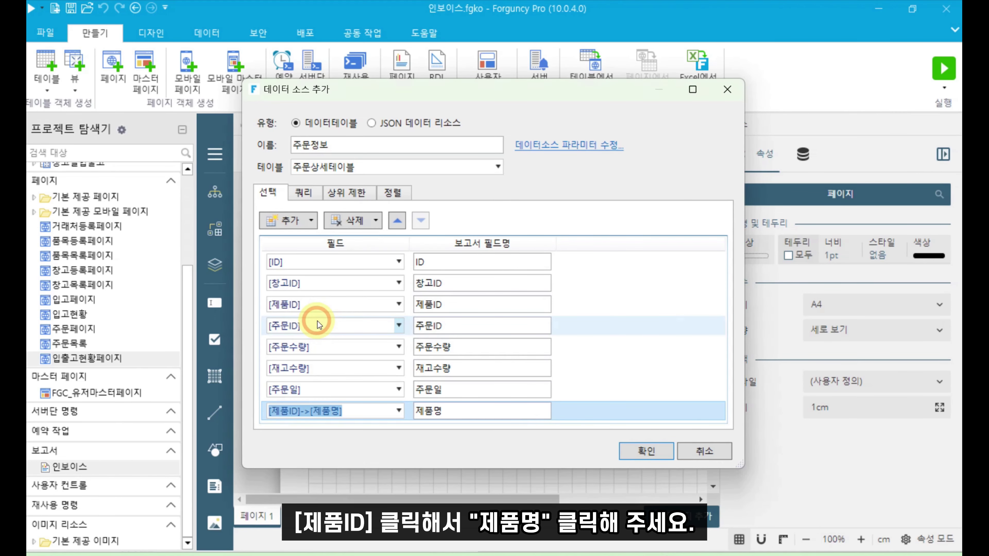
pyautogui.click(276, 221)
pyautogui.click(398, 410)
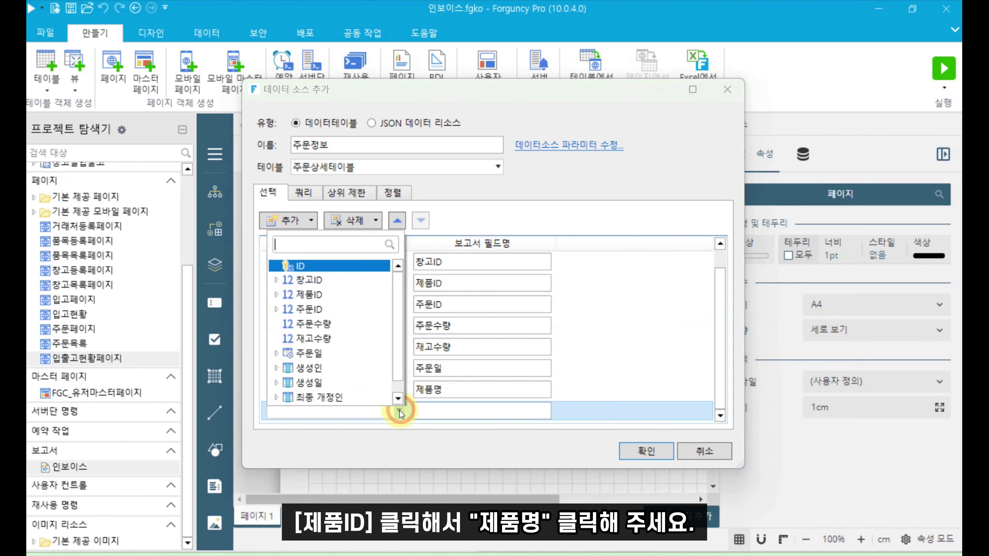
pyautogui.click(276, 291)
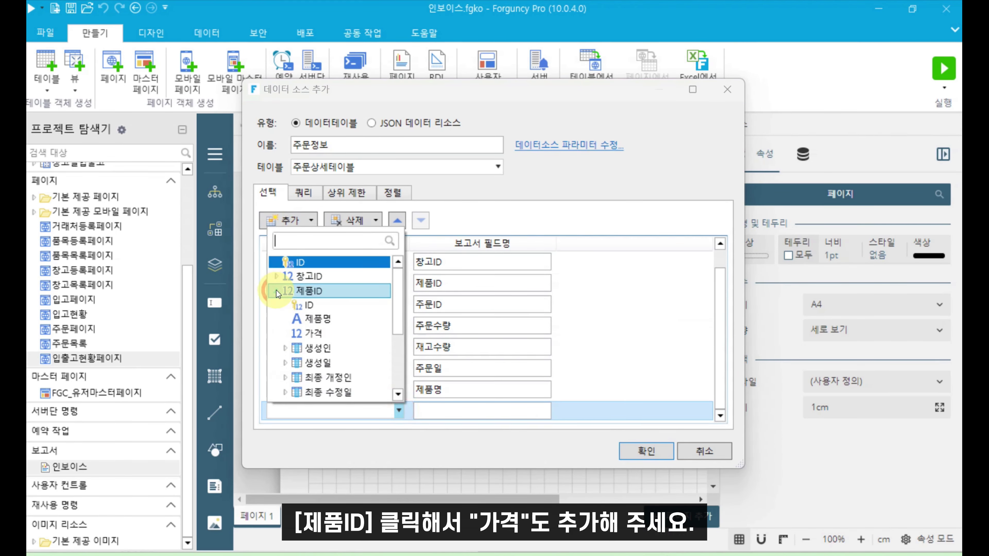
pyautogui.click(310, 333)
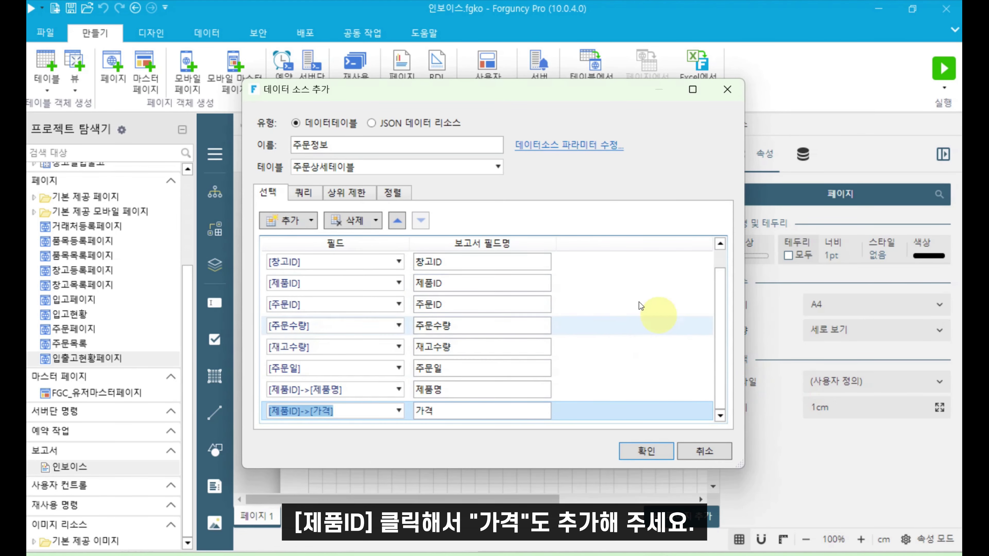
# Step: Add the related customer field [주문ID]->[거래처ID]->[회사명] to the data source
pyautogui.click(273, 221)
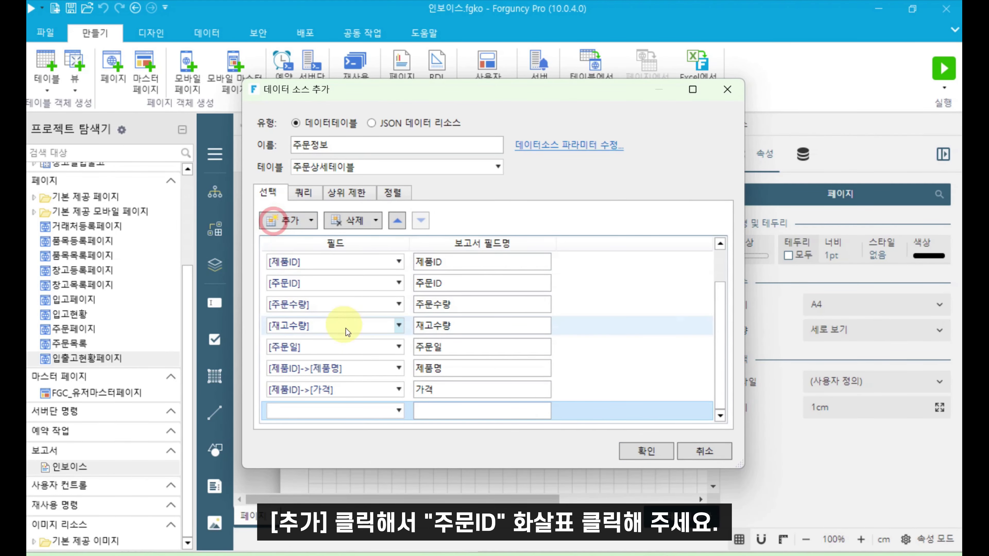
pyautogui.click(398, 411)
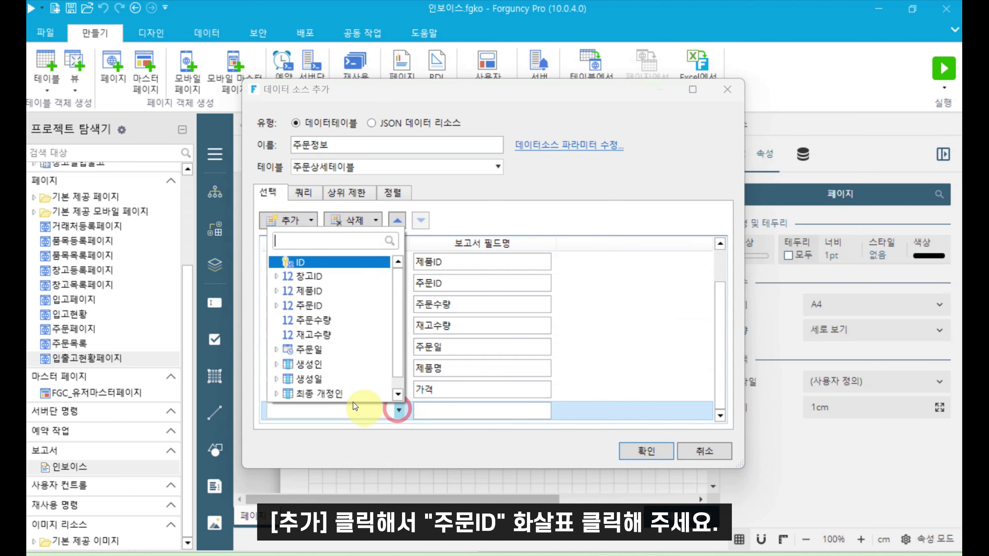
pyautogui.click(277, 305)
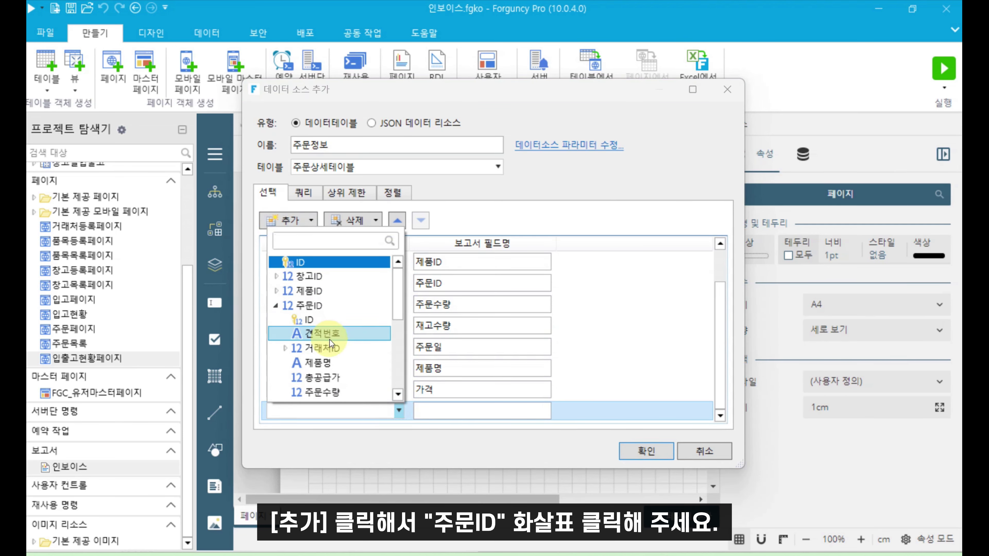
pyautogui.click(287, 348)
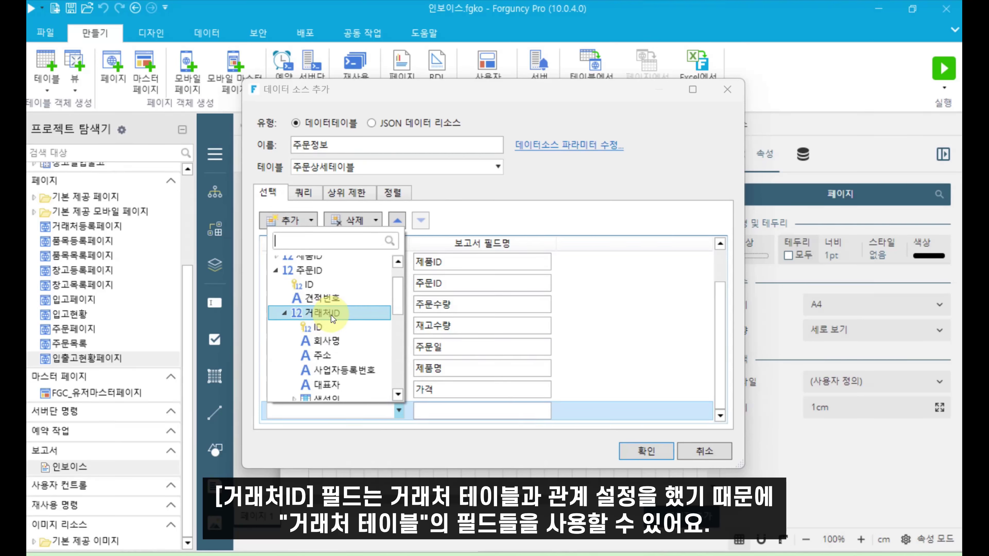
pyautogui.scroll(-1, 331, 319)
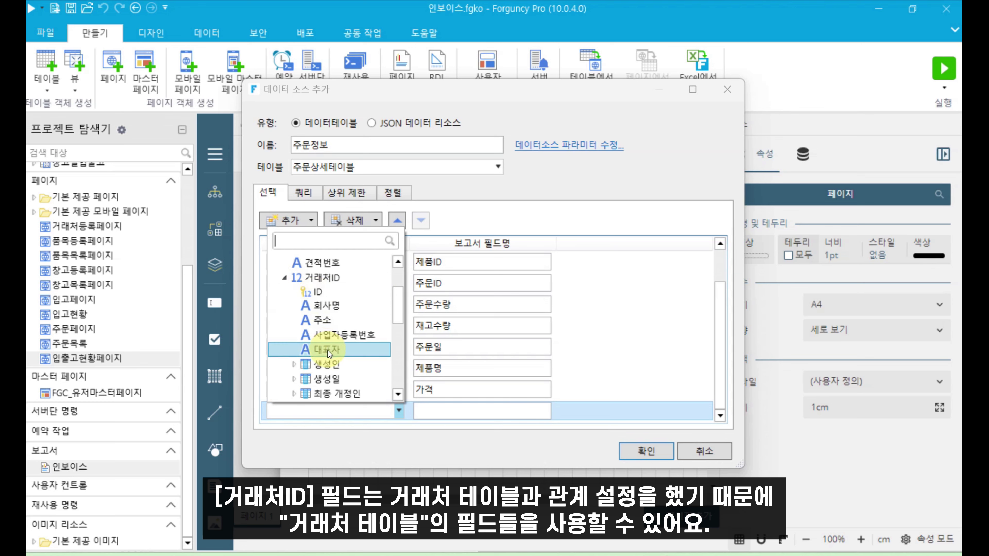
pyautogui.click(329, 307)
# Step: Add the related customer field [주문ID]->[거래처ID]->[사업자등록번호] to the data source
pyautogui.click(278, 222)
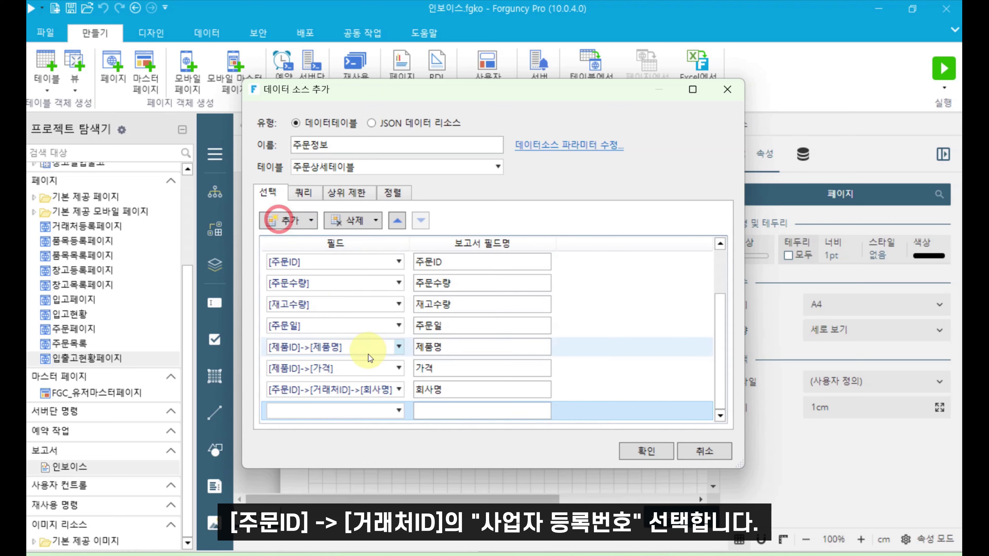
pyautogui.click(399, 412)
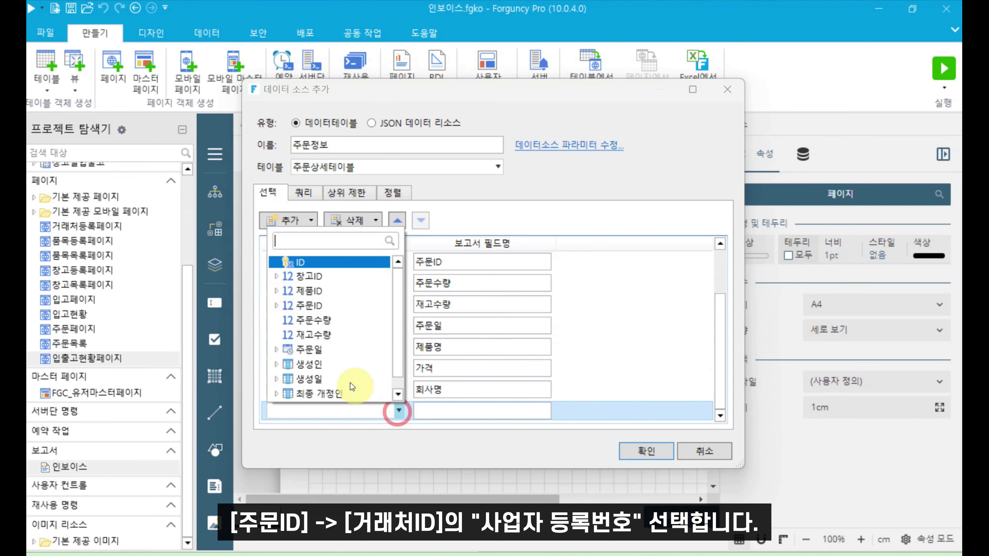
pyautogui.click(276, 306)
pyautogui.click(286, 347)
pyautogui.scroll(-1, 312, 356)
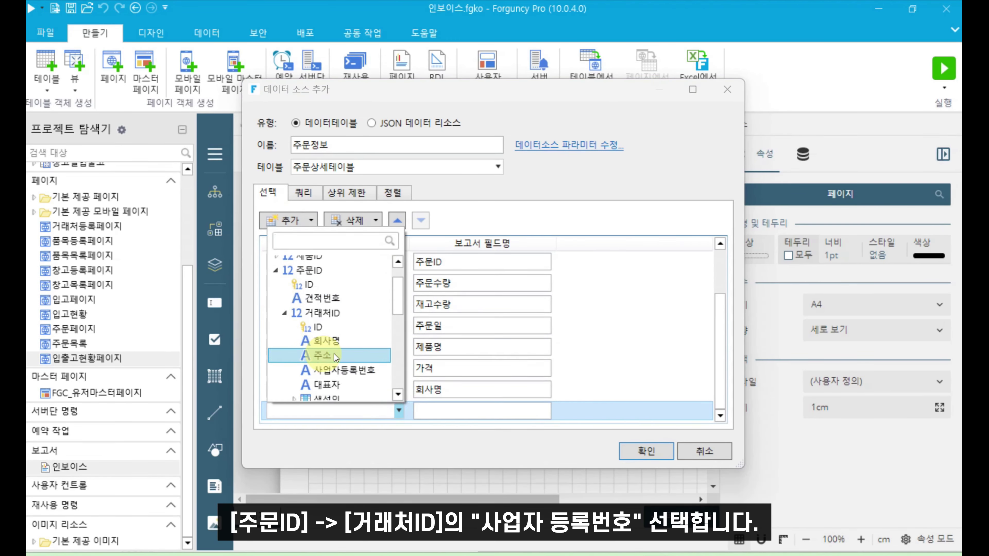
pyautogui.click(369, 369)
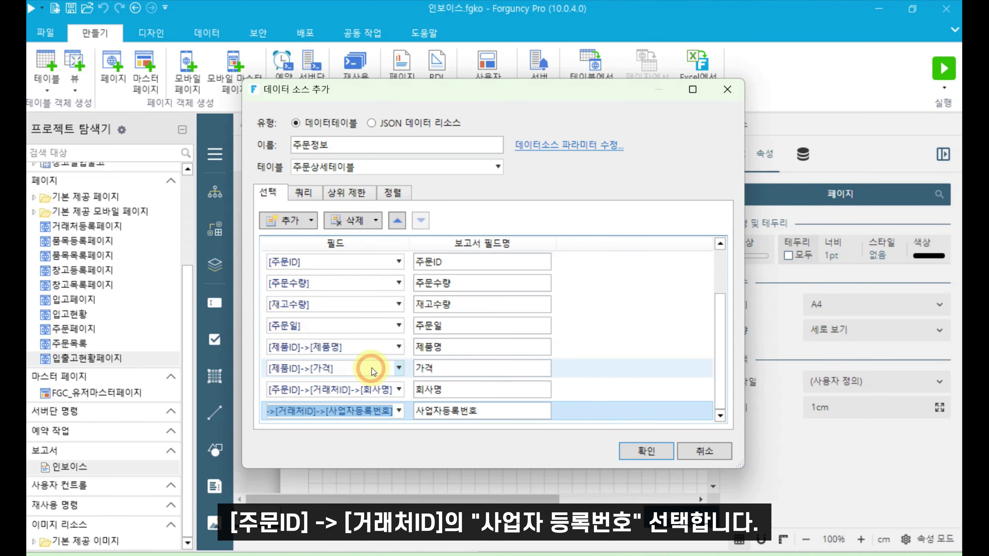
# Step: Add the related order field [주문ID]->[총공급가] to the data source
pyautogui.click(293, 223)
pyautogui.click(401, 411)
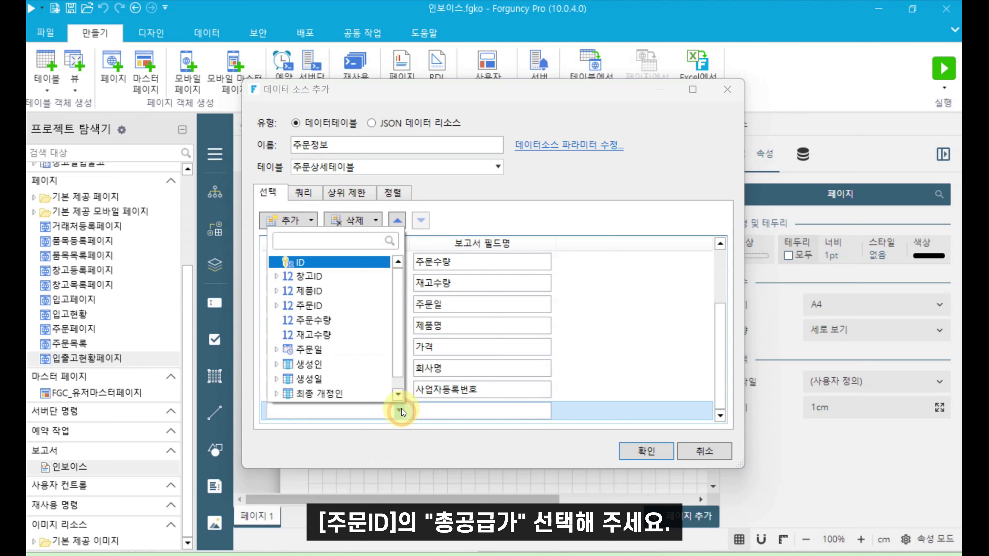
pyautogui.click(278, 304)
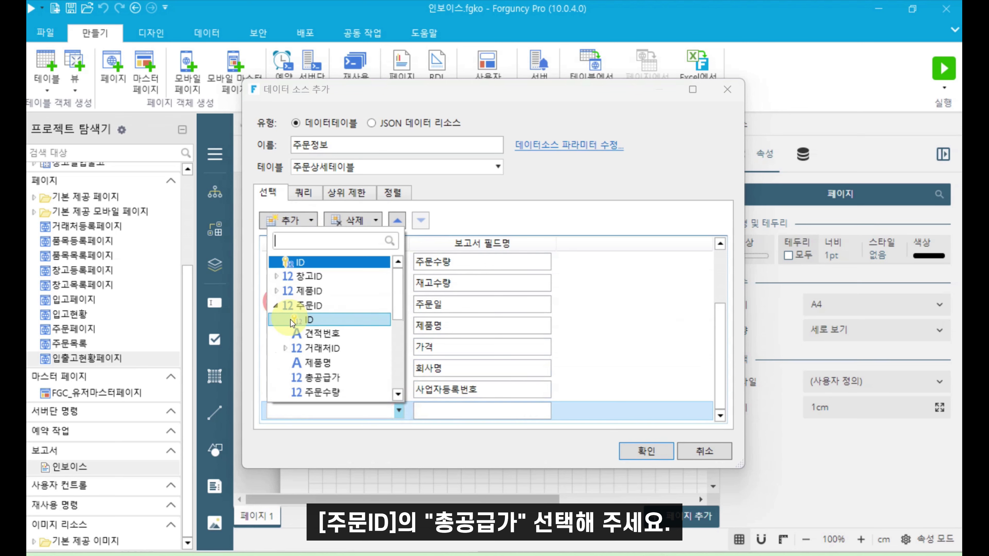
pyautogui.scroll(-2, 294, 331)
pyautogui.click(337, 305)
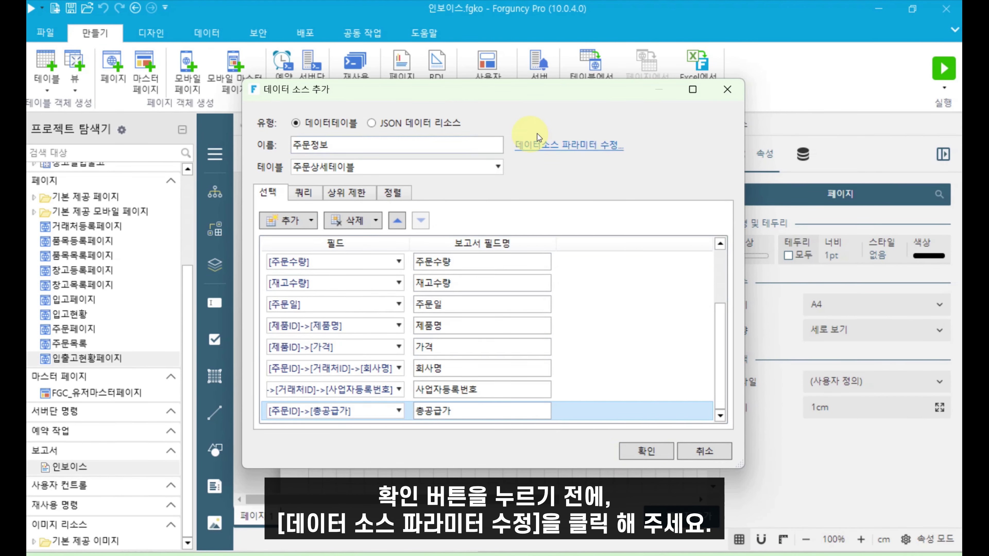
# Step: Open the data source parameters, set the query condition to [주문ID] 같음 (equals) =주문ID, and confirm the data source
pyautogui.click(596, 146)
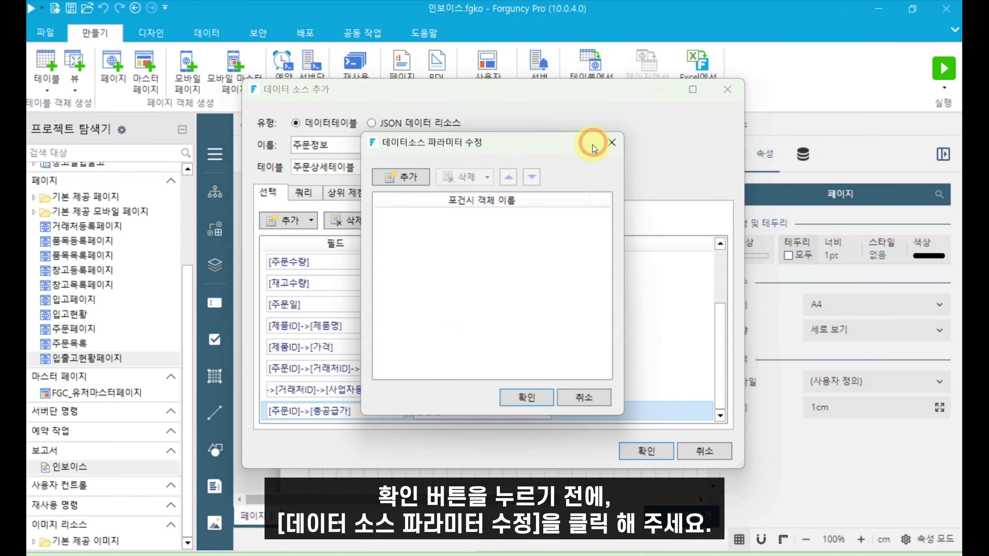
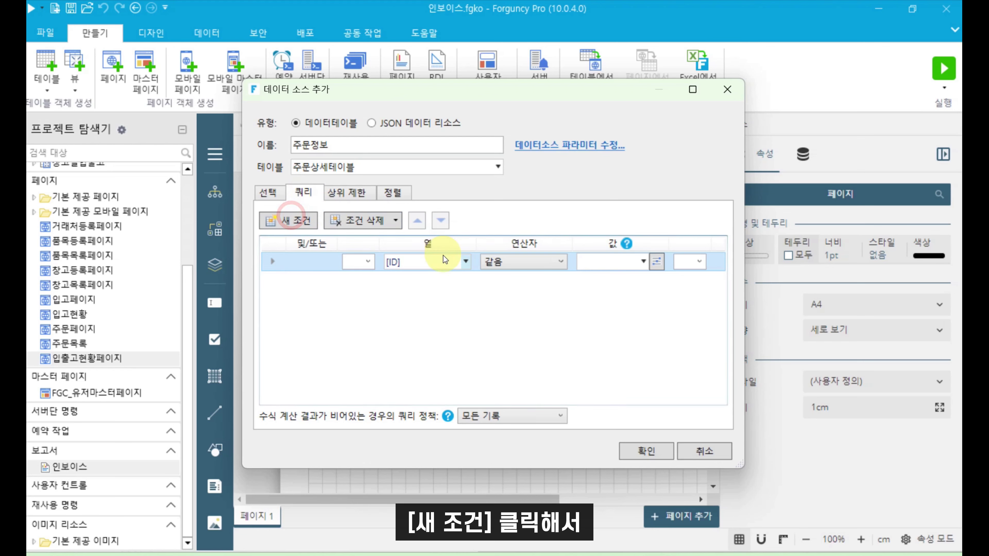
pyautogui.click(463, 261)
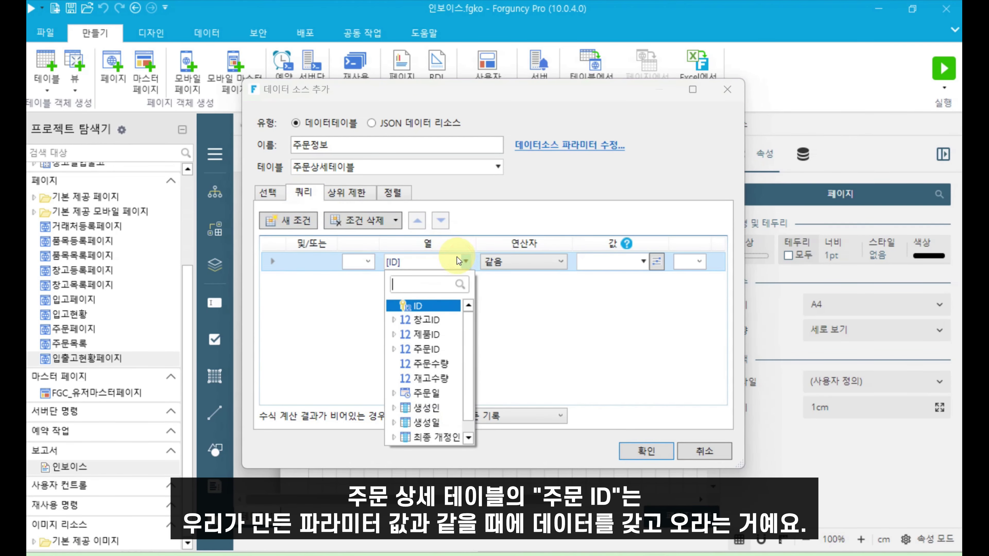
pyautogui.click(419, 343)
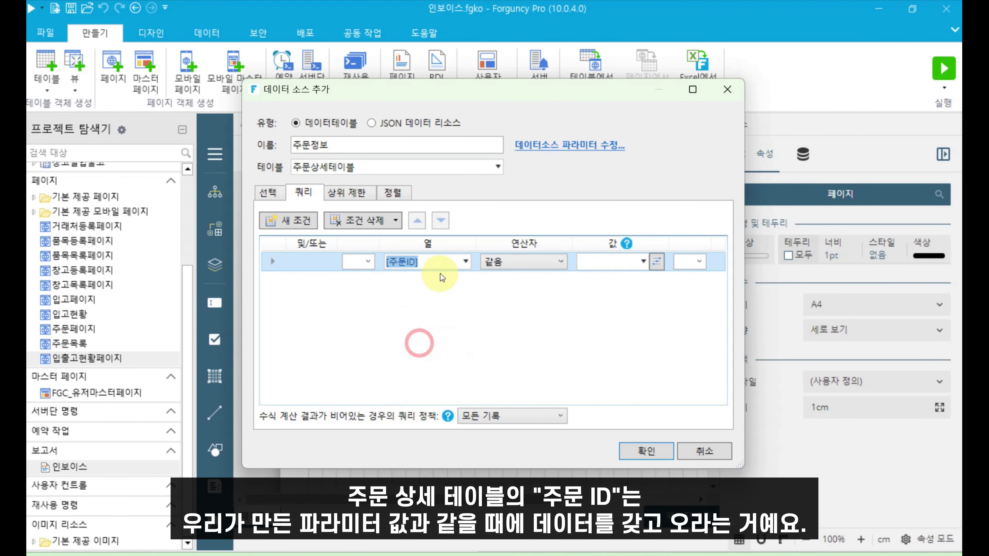
pyautogui.click(643, 261)
pyautogui.click(607, 281)
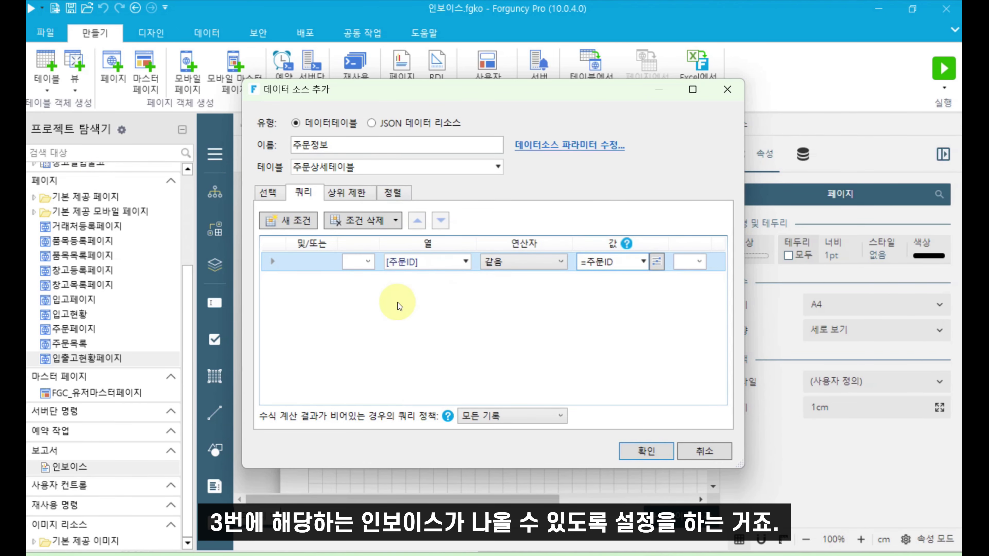
pyautogui.click(638, 453)
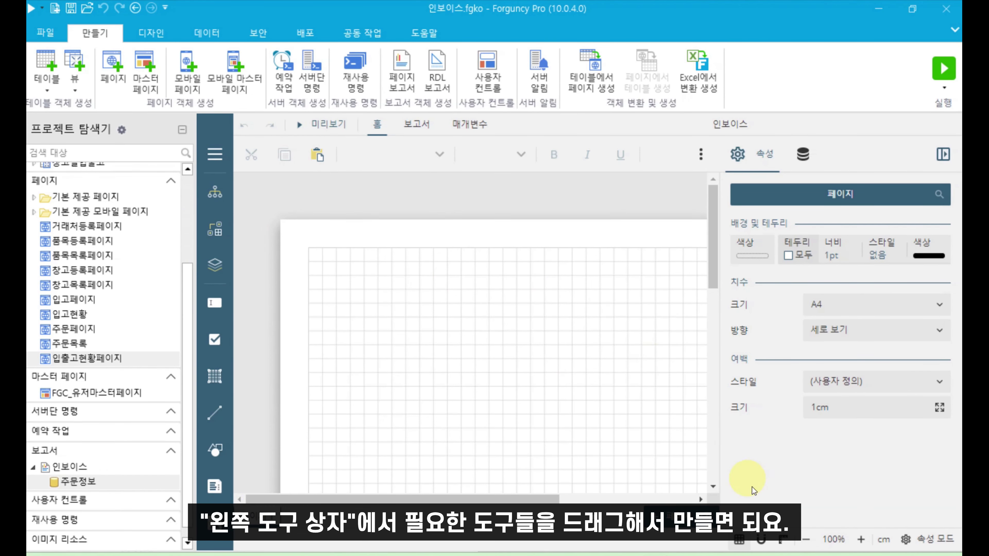
# Step: Enable both snap to grid (그리드에 맞춤) and snap to guides (안내선에 맞춤) for the report canvas
pyautogui.click(764, 541)
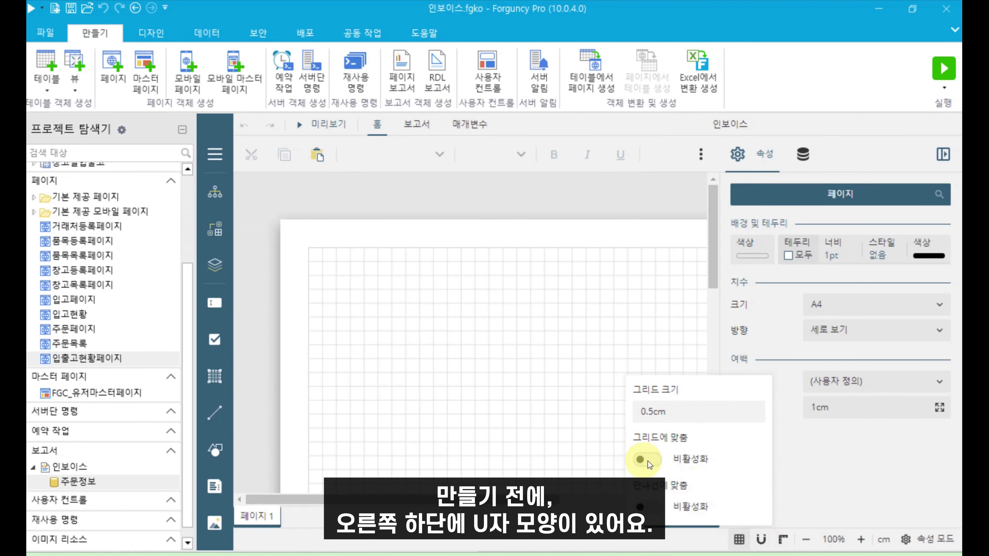
pyautogui.click(655, 462)
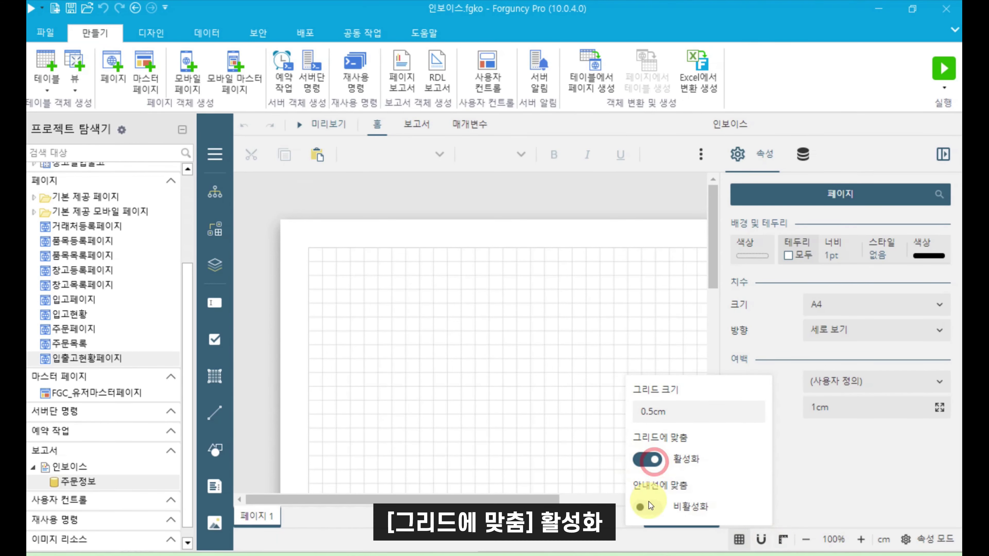
pyautogui.click(649, 506)
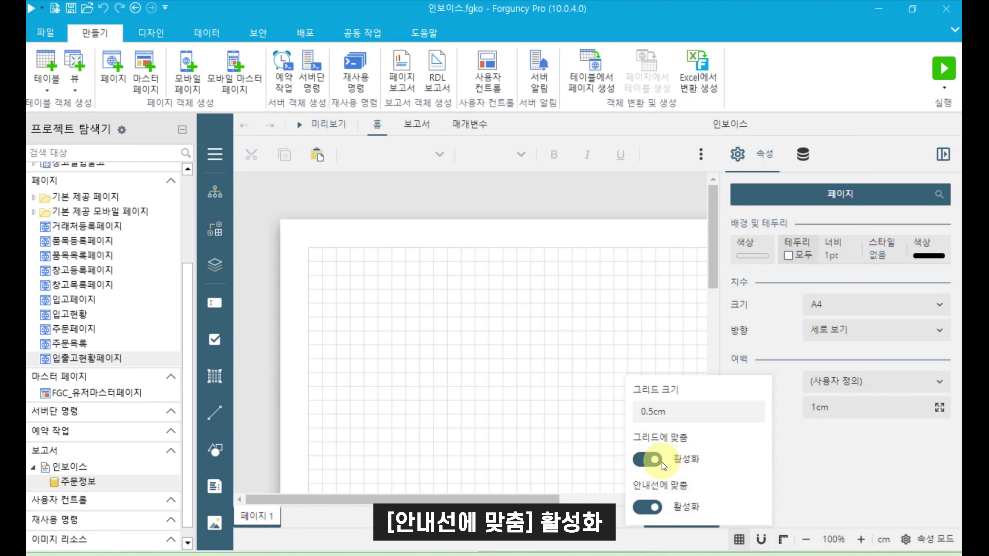
pyautogui.click(413, 365)
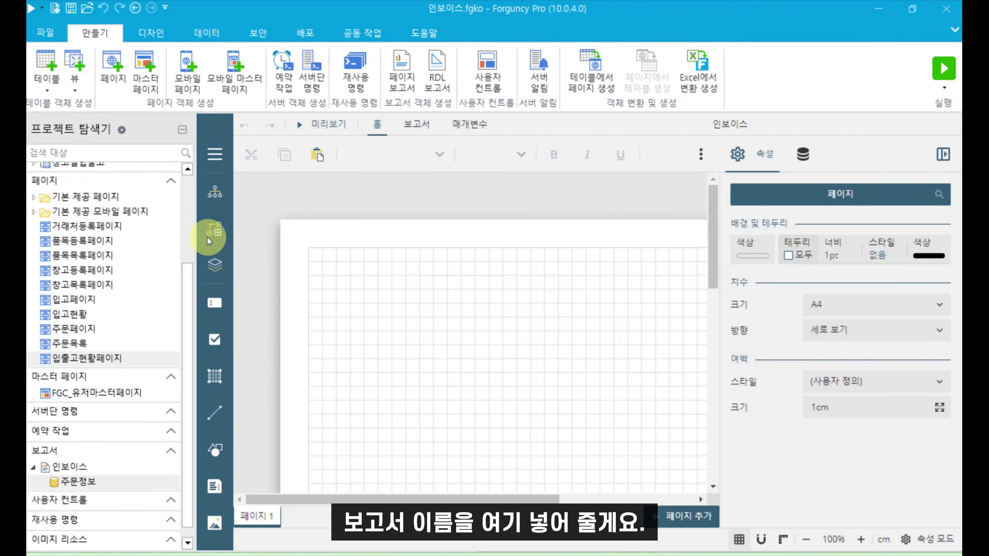
# Step: Place a text box near the top of the page across the full printable width, containing the title 인보이스
pyautogui.moveTo(195, 220); pyautogui.dragTo(58, 241)
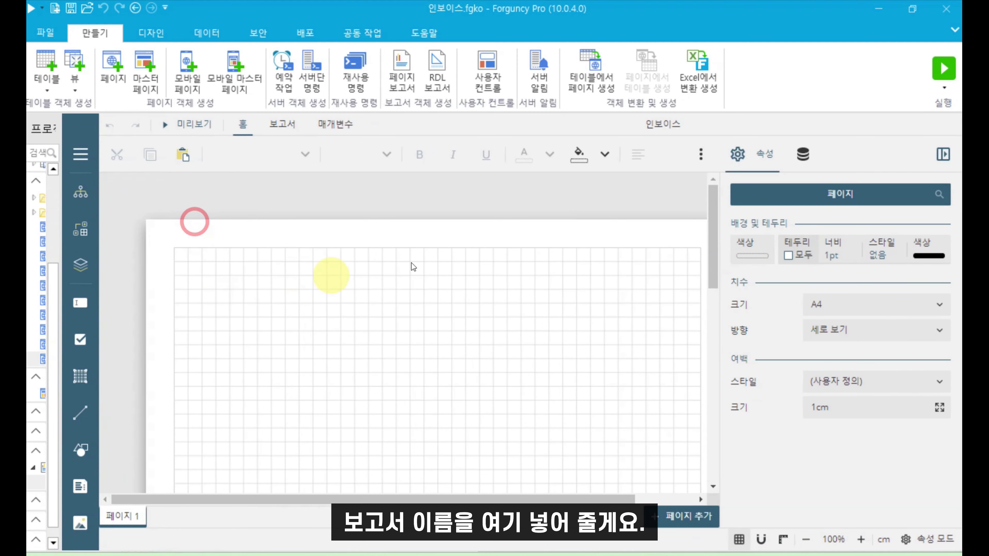
pyautogui.click(72, 303)
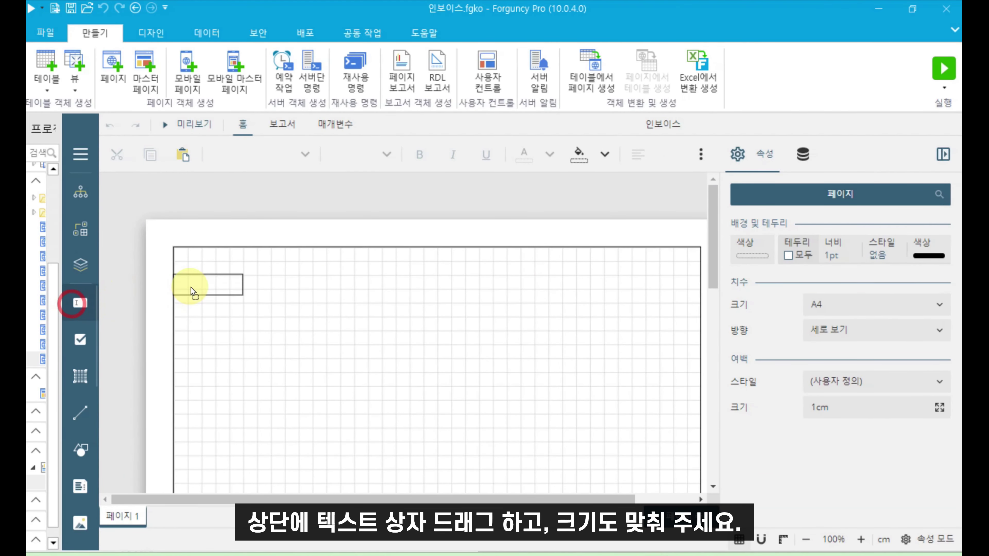
pyautogui.click(191, 286)
pyautogui.moveTo(209, 296); pyautogui.dragTo(640, 289)
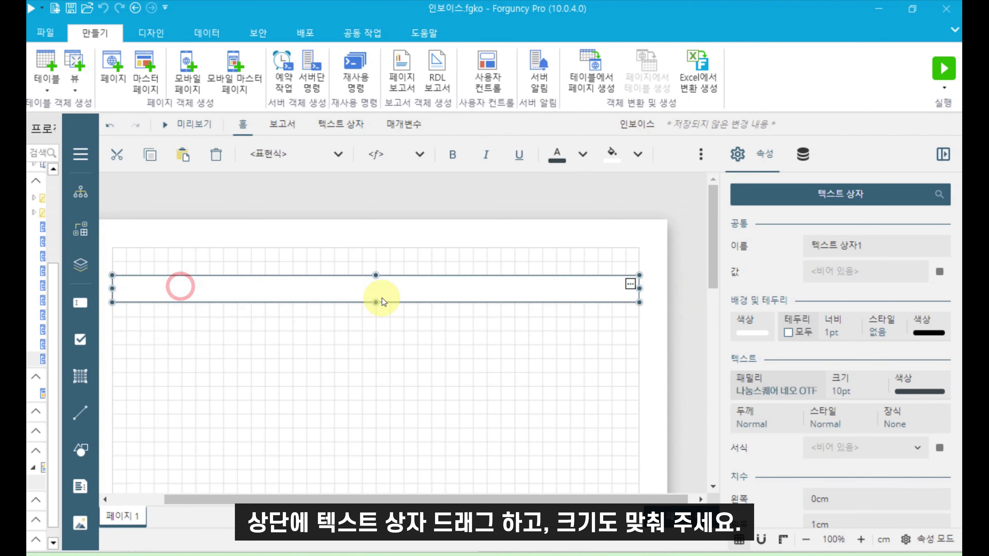
pyautogui.click(384, 294)
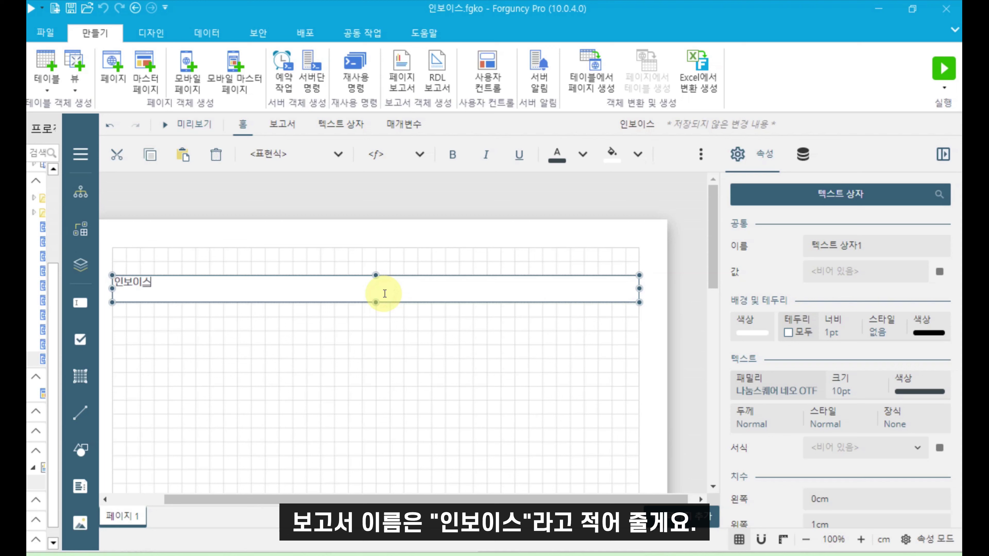
pyautogui.click(325, 343)
# Step: Format the 인보이스 title as 22pt bold, centered horizontally and vertically in its text box
pyautogui.click(266, 298)
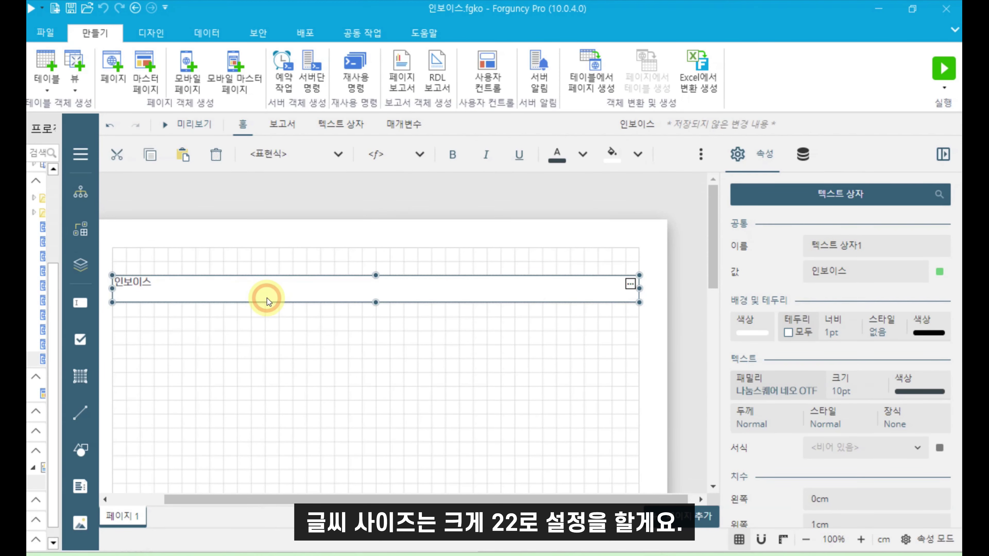
pyautogui.click(419, 153)
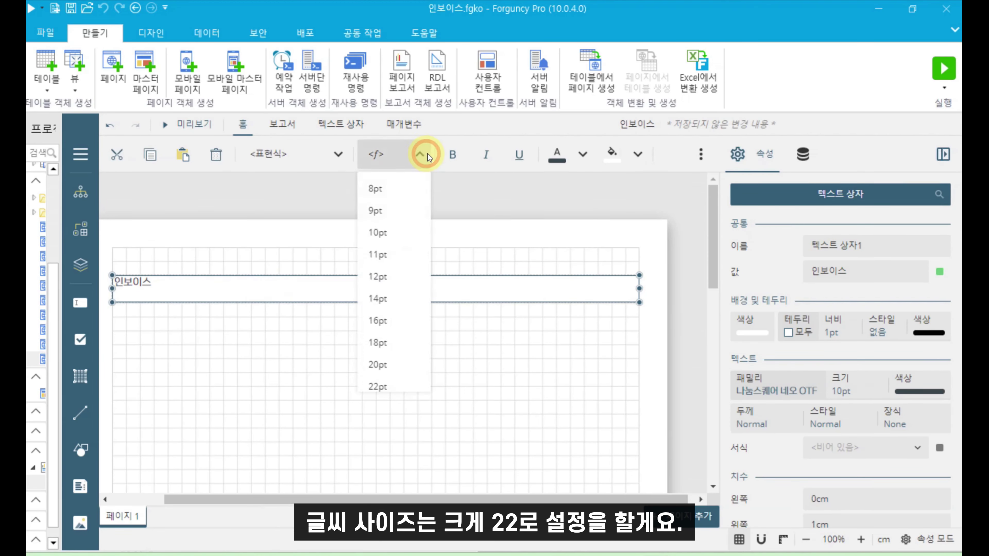
pyautogui.click(387, 386)
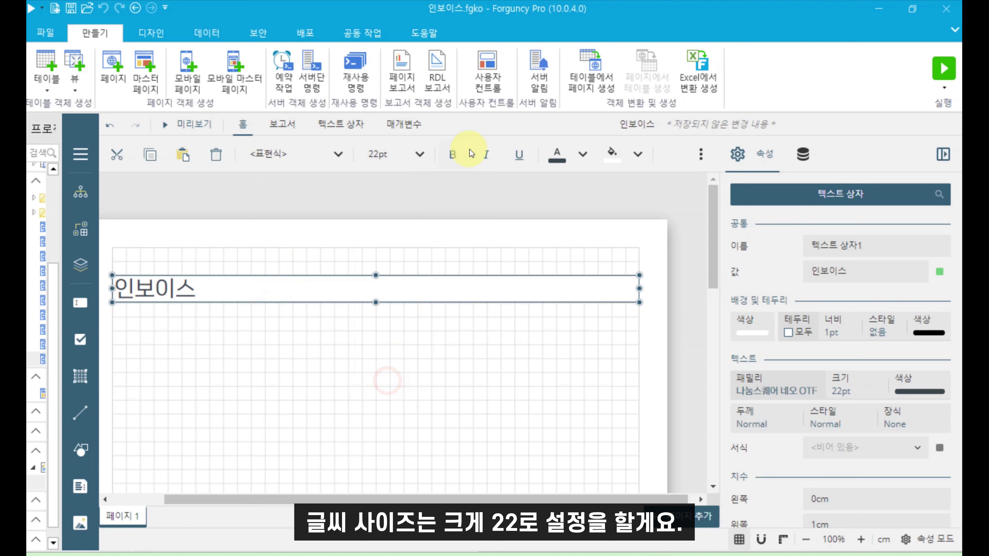
pyautogui.click(455, 155)
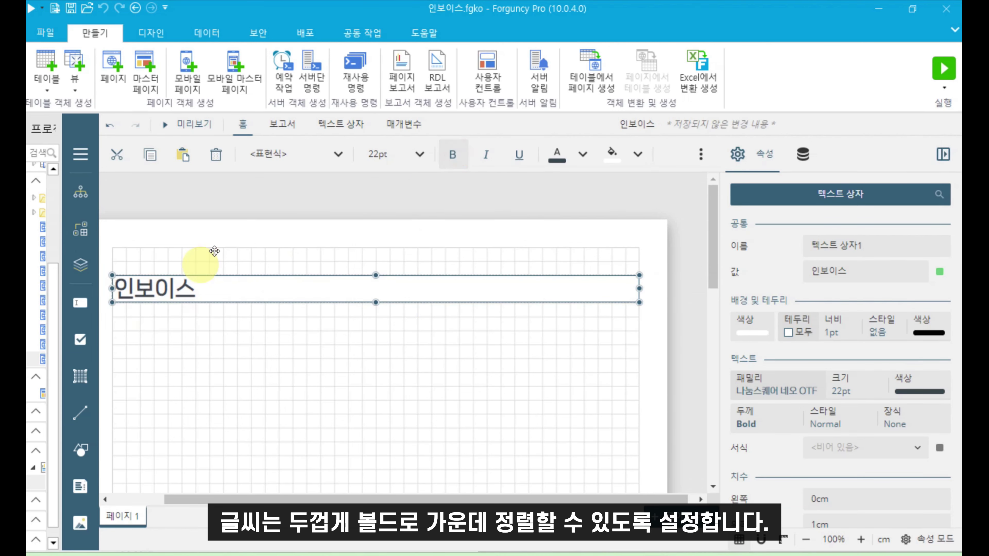
pyautogui.click(701, 155)
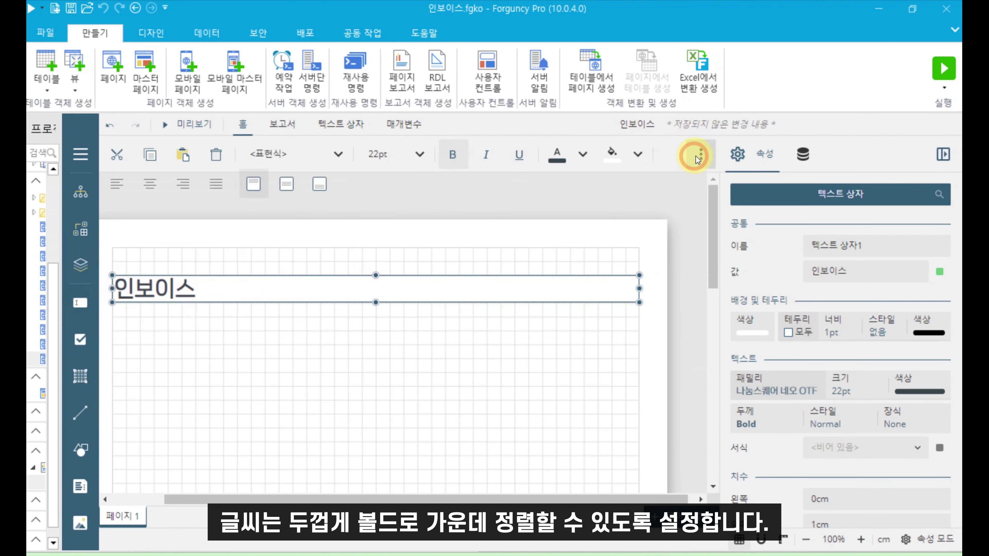
pyautogui.click(150, 184)
pyautogui.click(287, 184)
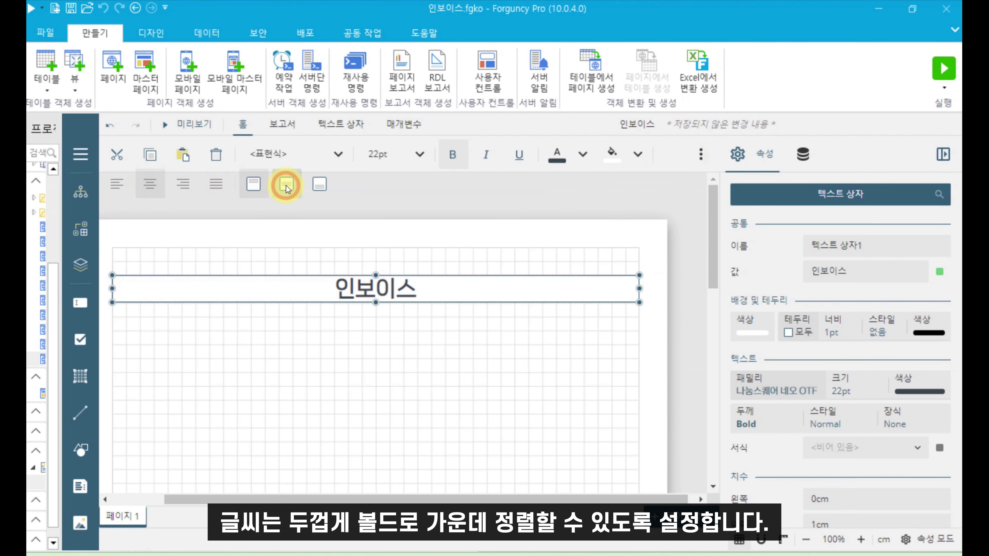
pyautogui.click(338, 393)
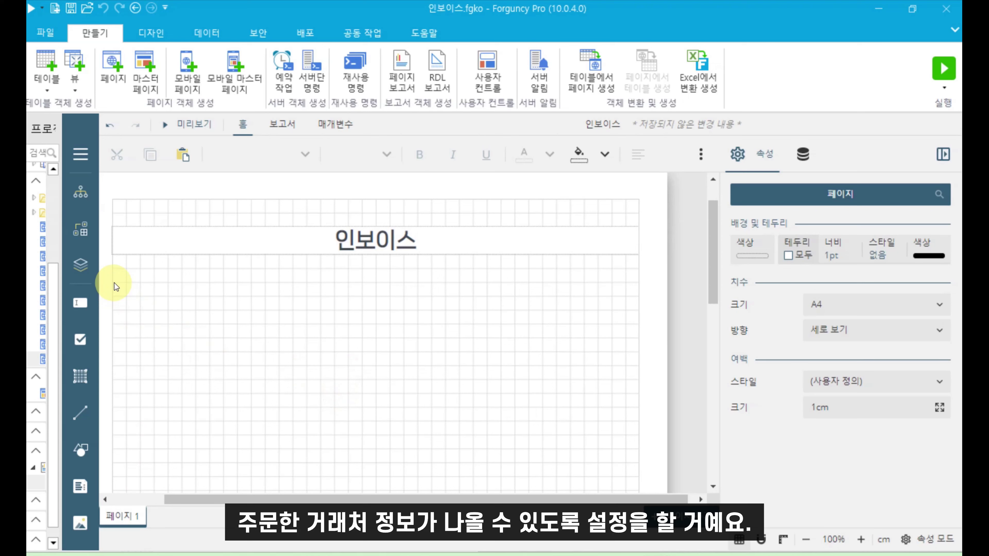
# Step: Place a text box about 4 cm wide at the left margin below the title, containing the text 주문일
pyautogui.click(80, 303)
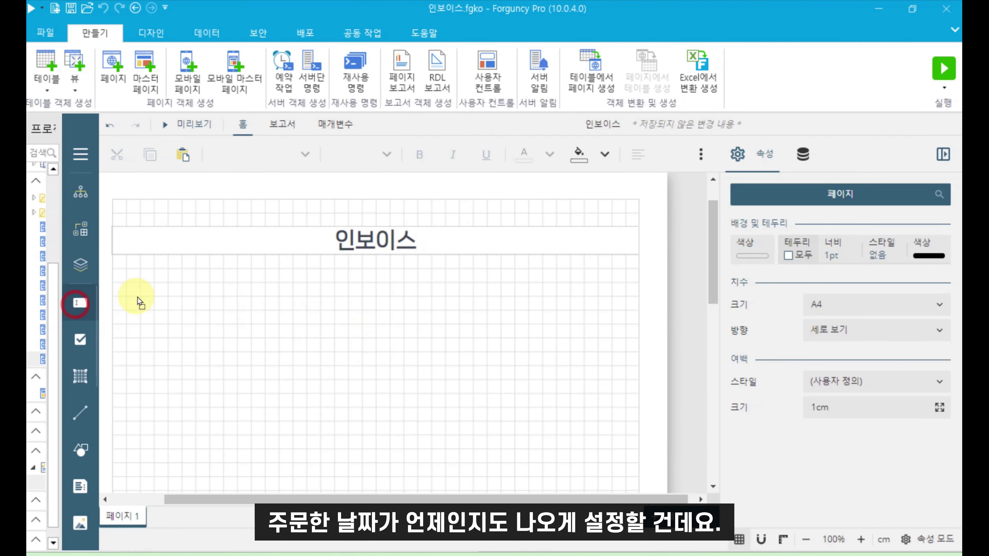
pyautogui.click(131, 292)
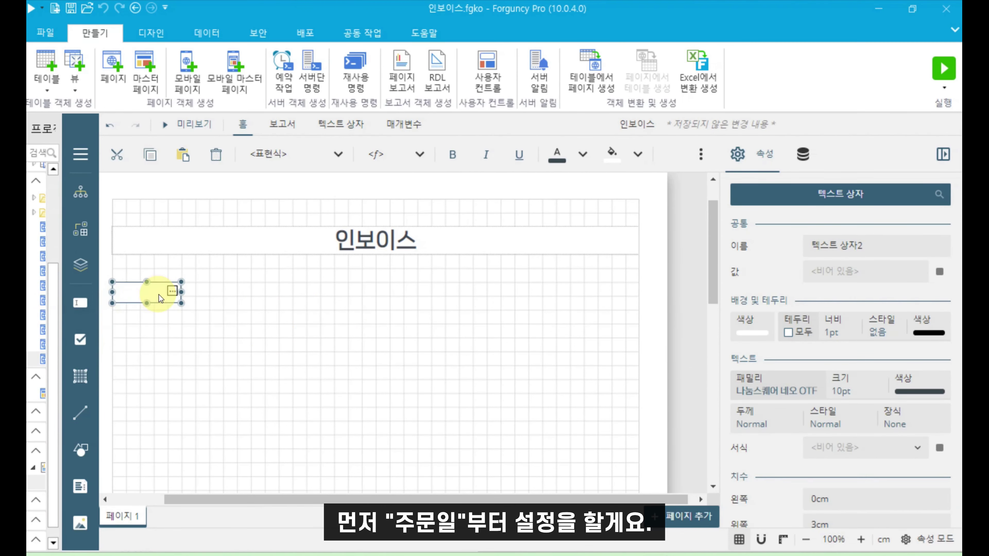
pyautogui.moveTo(146, 303); pyautogui.dragTo(218, 299)
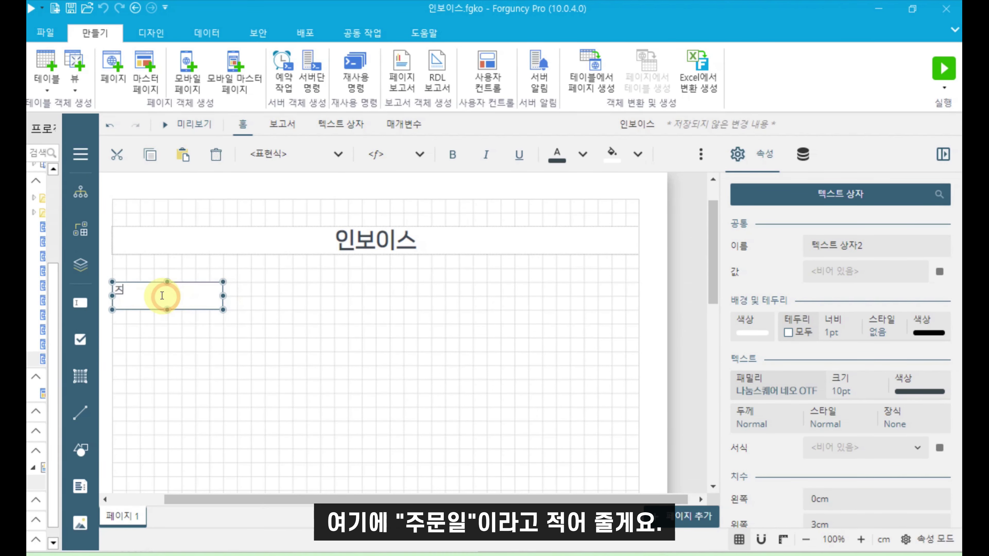
pyautogui.click(264, 431)
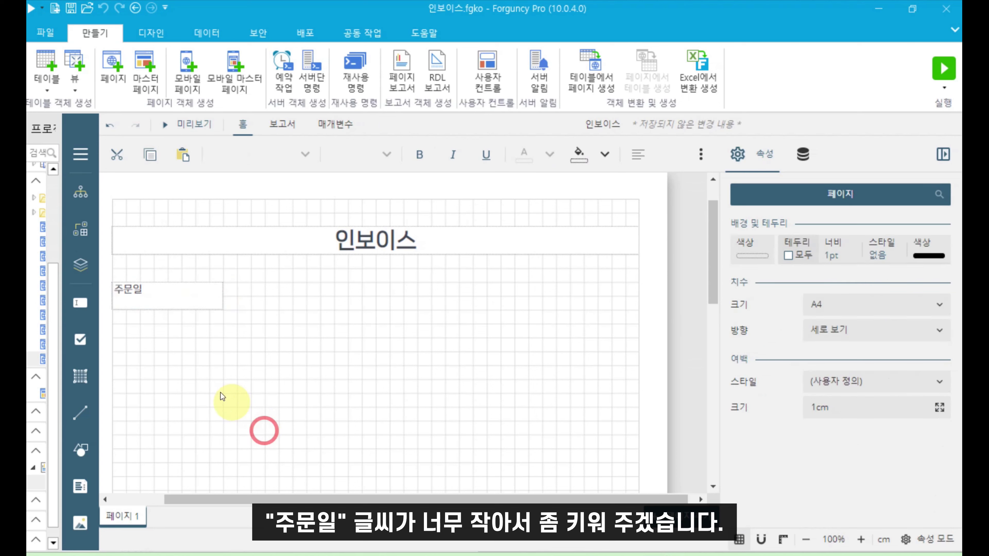
# Step: Set the font size of the 주문일 text box to 20pt
pyautogui.click(178, 302)
pyautogui.click(430, 154)
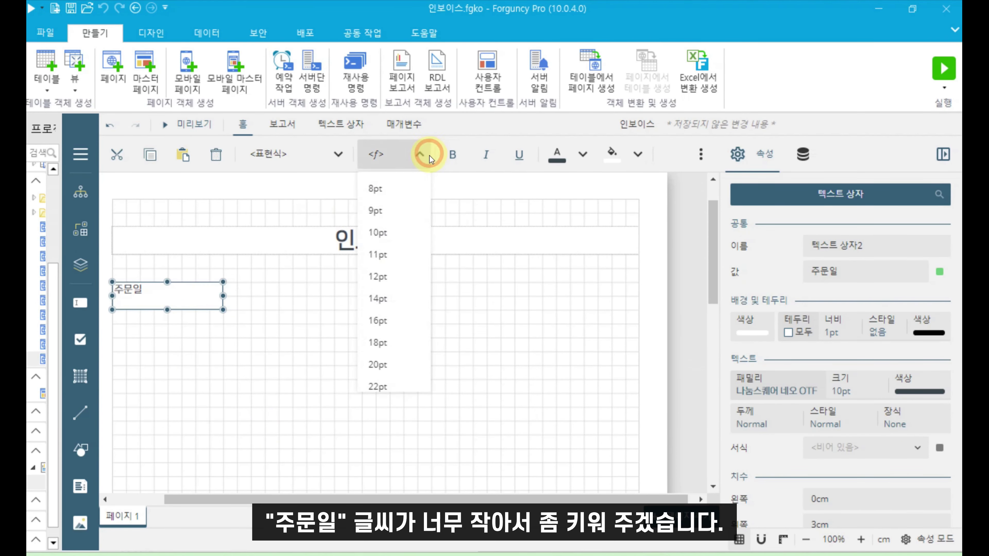
pyautogui.click(389, 362)
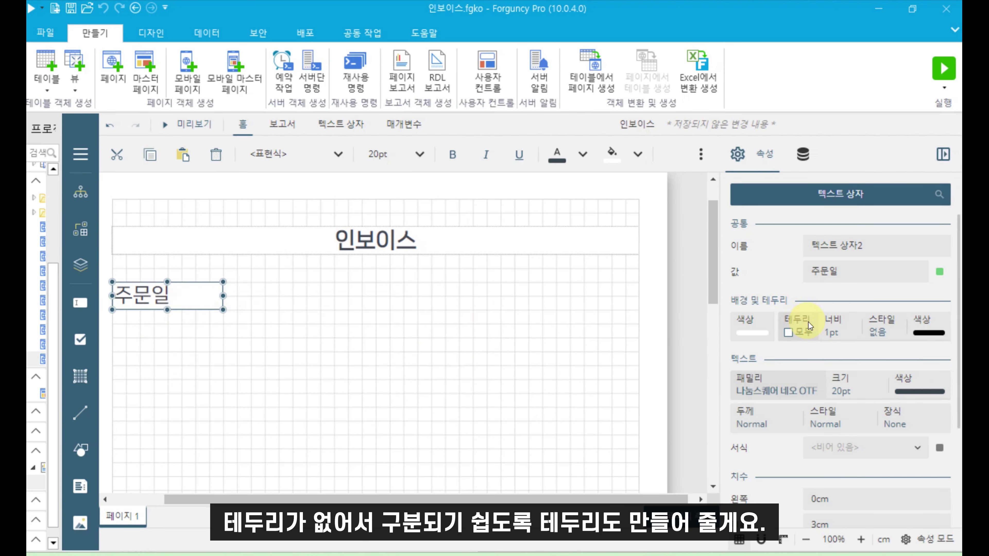
pyautogui.click(315, 334)
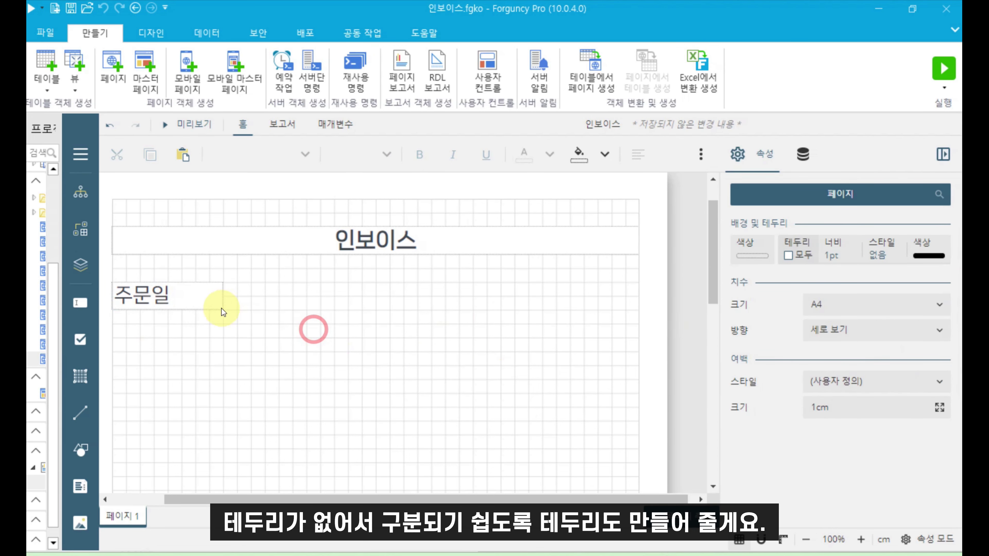
# Step: Give the 주문일 text box a border in the 오목 style
pyautogui.click(210, 302)
pyautogui.click(881, 329)
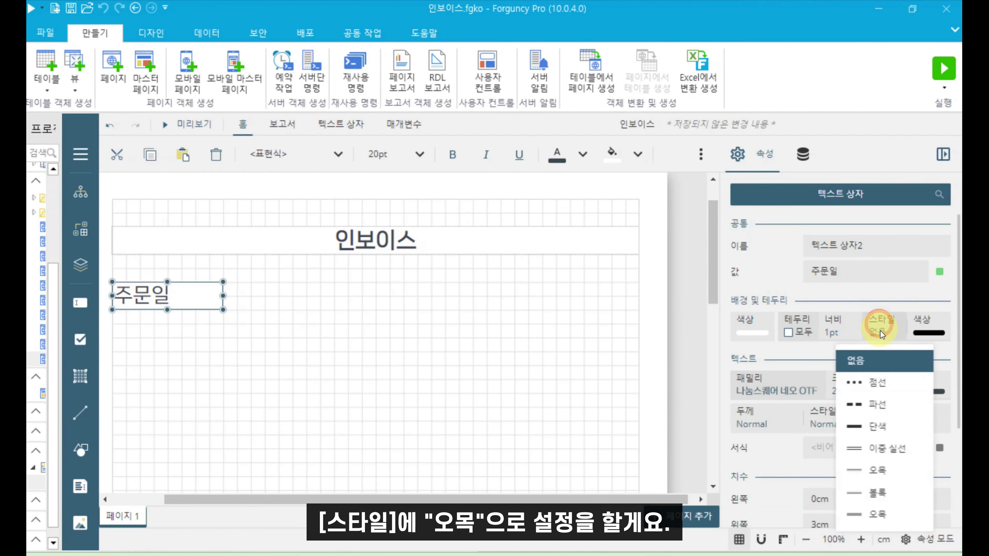
pyautogui.click(900, 470)
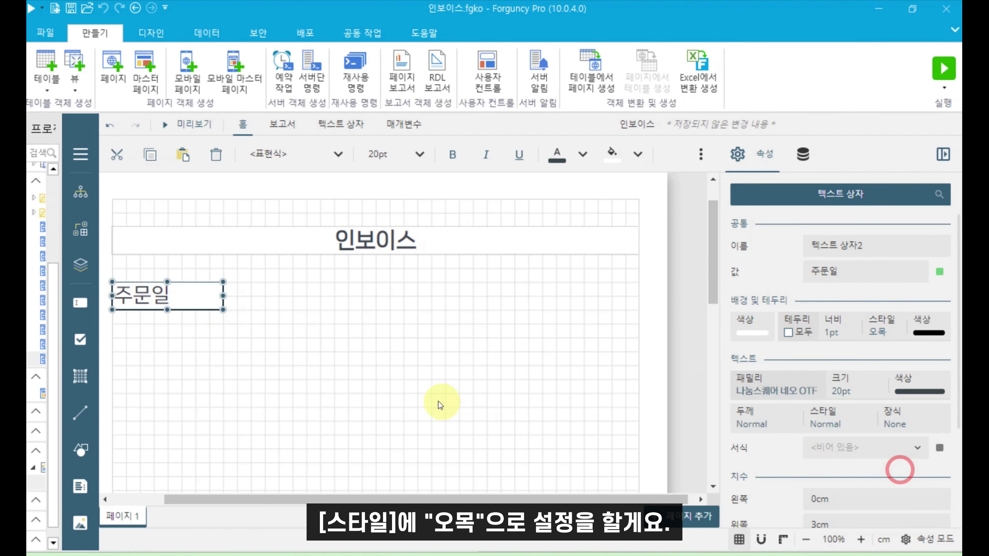
pyautogui.click(361, 400)
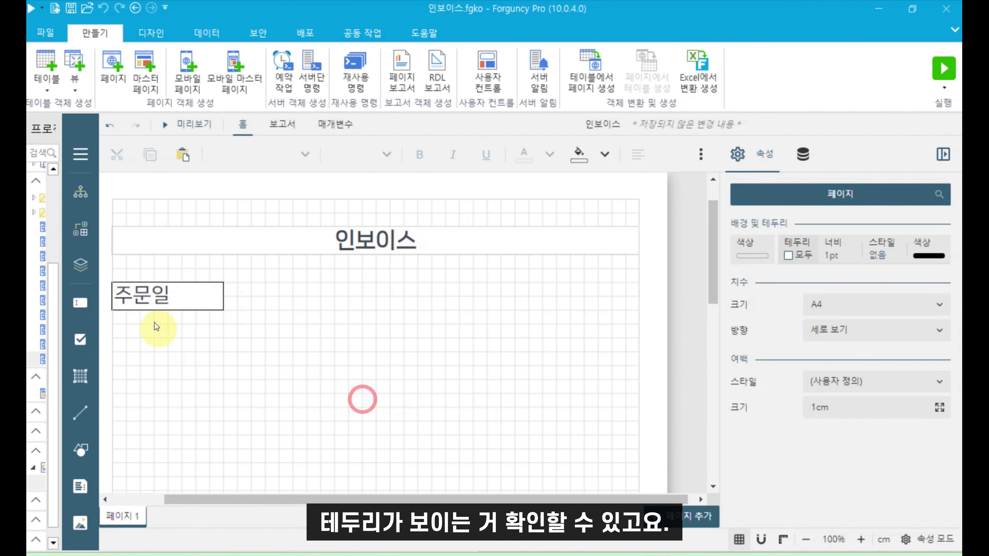
pyautogui.click(324, 340)
# Step: Fill the background of the 주문일 text box with light gray
pyautogui.click(180, 296)
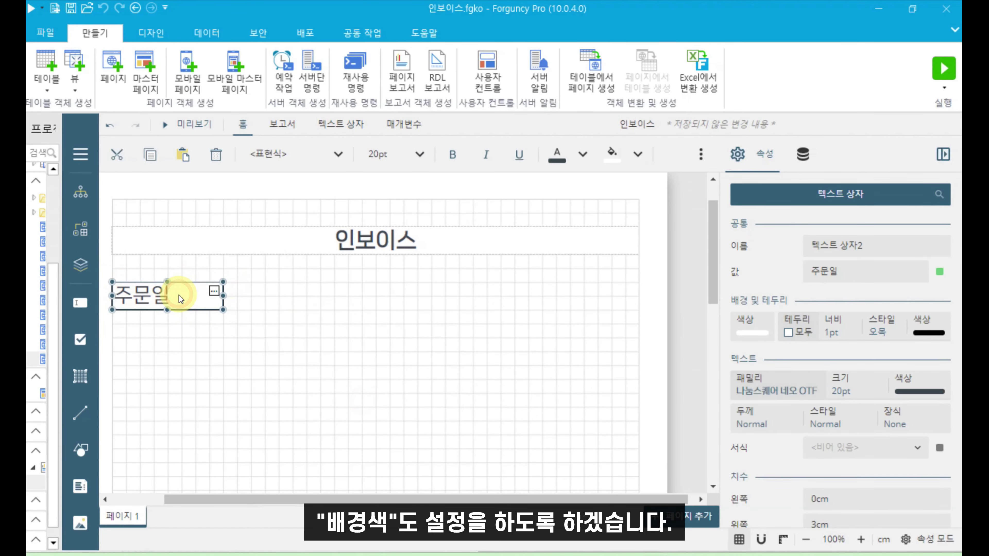
pyautogui.click(745, 324)
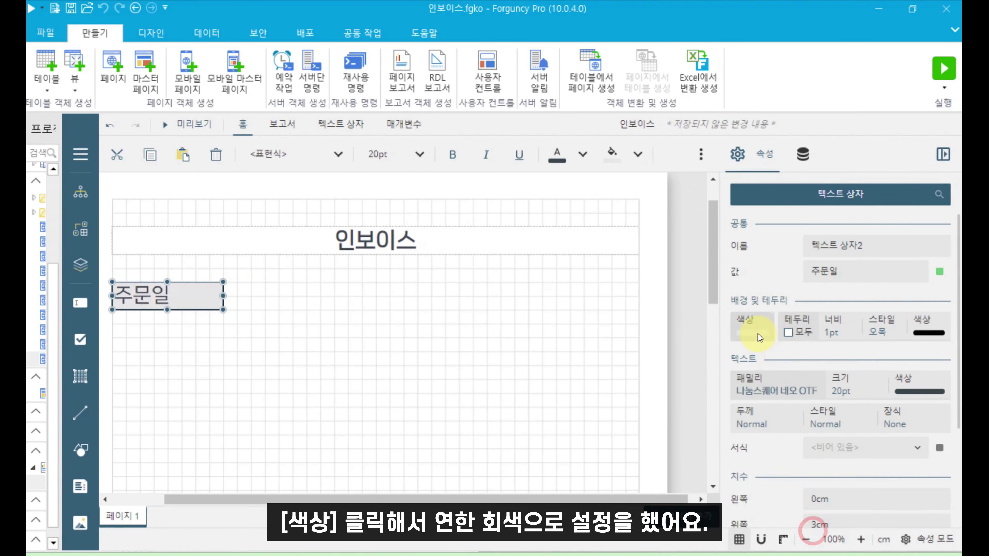
pyautogui.click(756, 329)
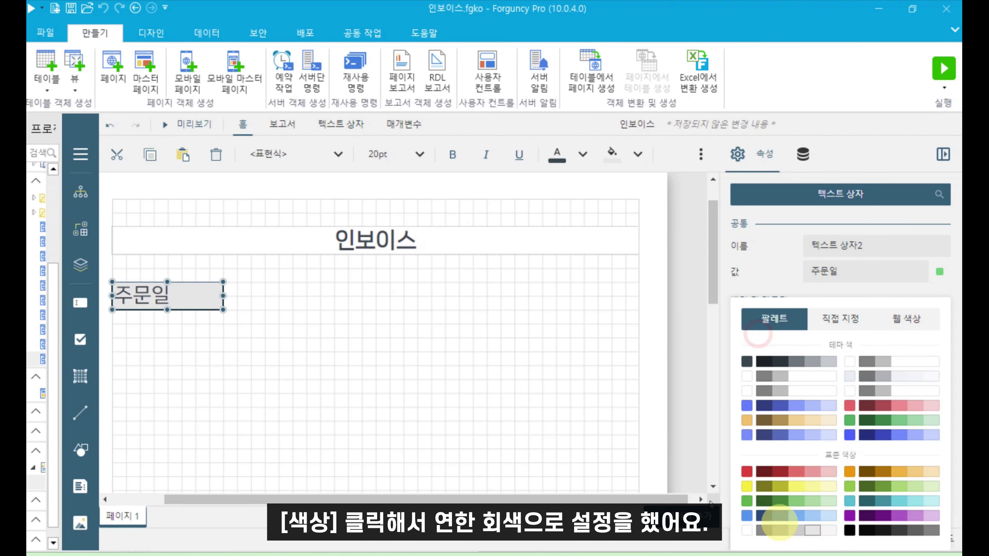
pyautogui.click(411, 371)
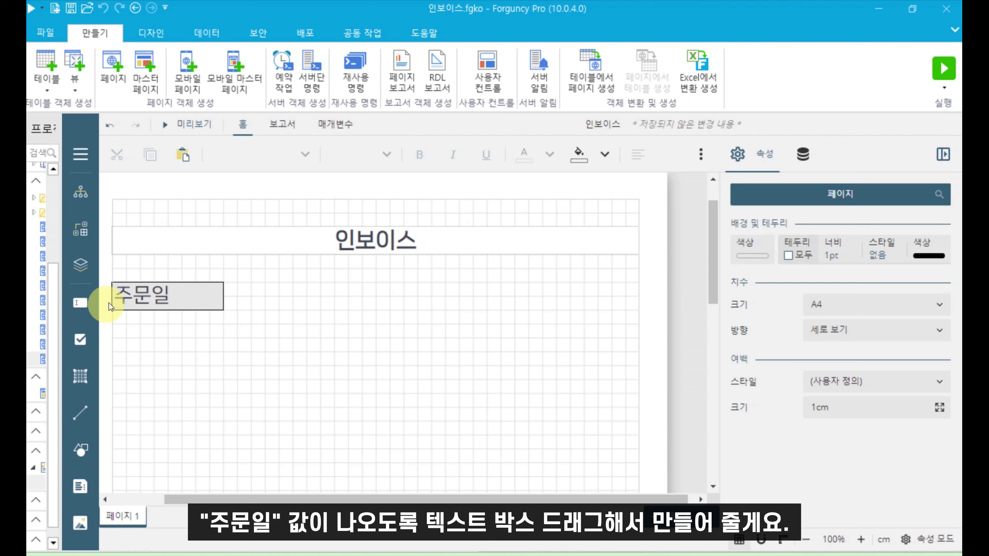
# Step: Place an empty text box about 15 cm wide beside the 주문일 box, extending to the right margin and matching its height
pyautogui.click(81, 303)
pyautogui.moveTo(225, 282); pyautogui.dragTo(291, 300)
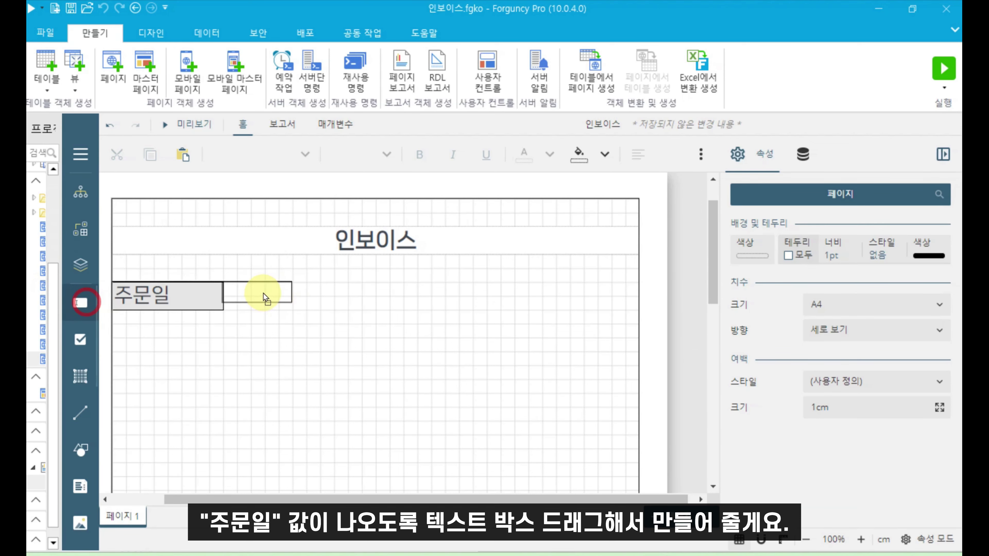
pyautogui.click(257, 302)
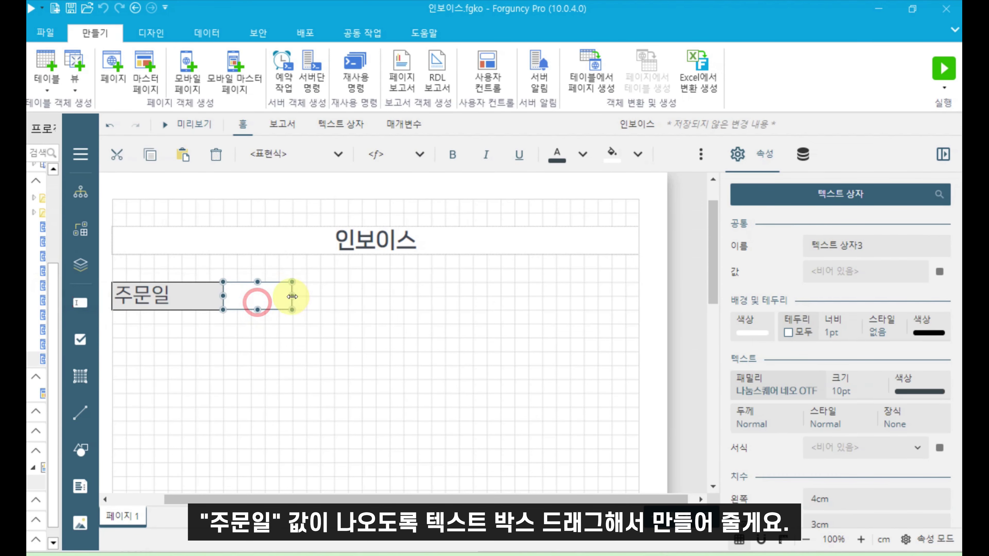
pyautogui.moveTo(292, 297); pyautogui.dragTo(639, 300)
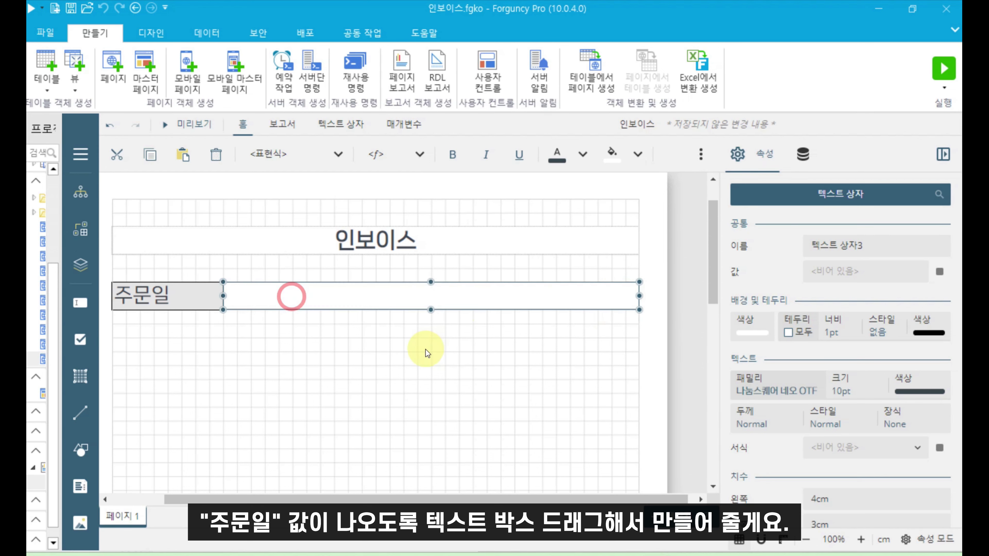
pyautogui.click(425, 347)
# Step: Give the empty text box beside 주문일 a border in the 오목 style
pyautogui.click(350, 299)
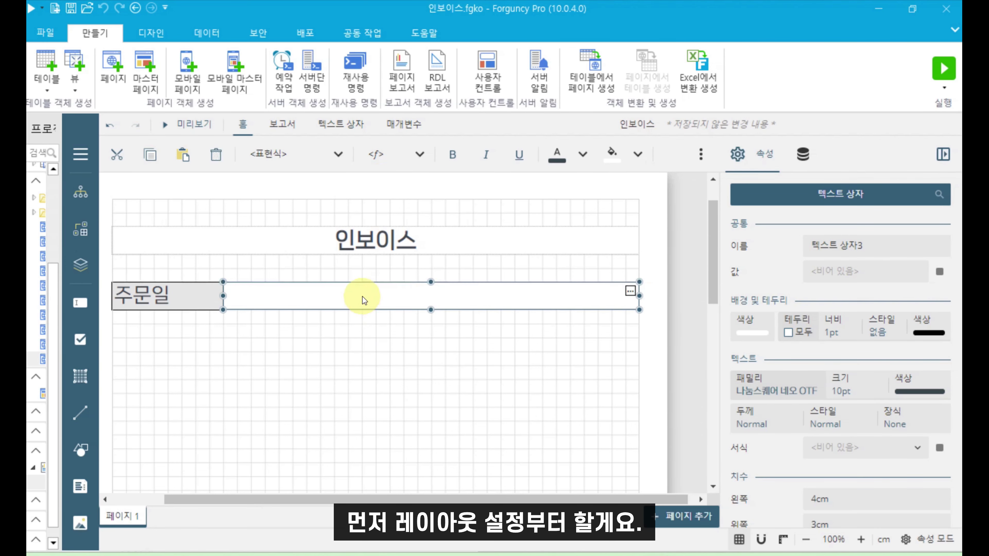
pyautogui.click(883, 328)
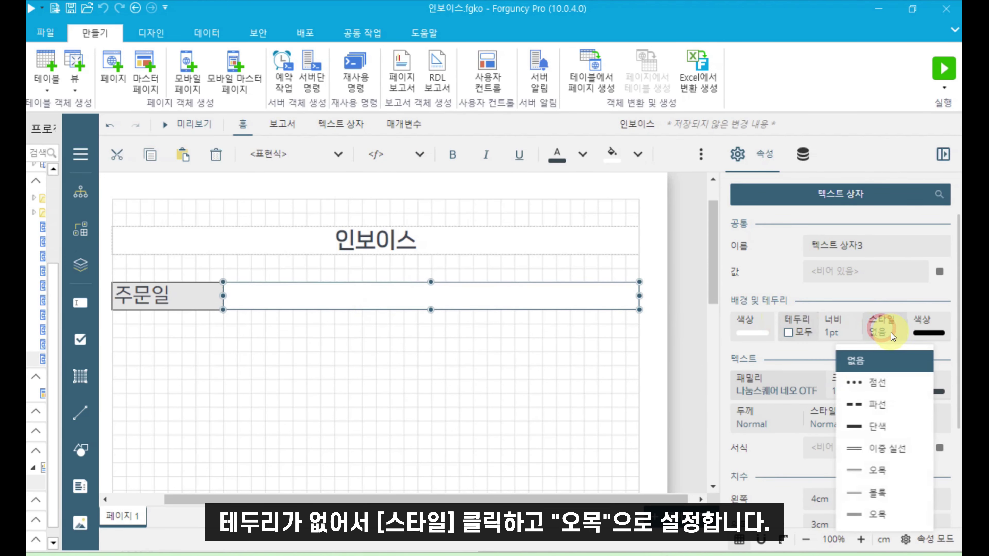
pyautogui.click(907, 471)
pyautogui.click(354, 428)
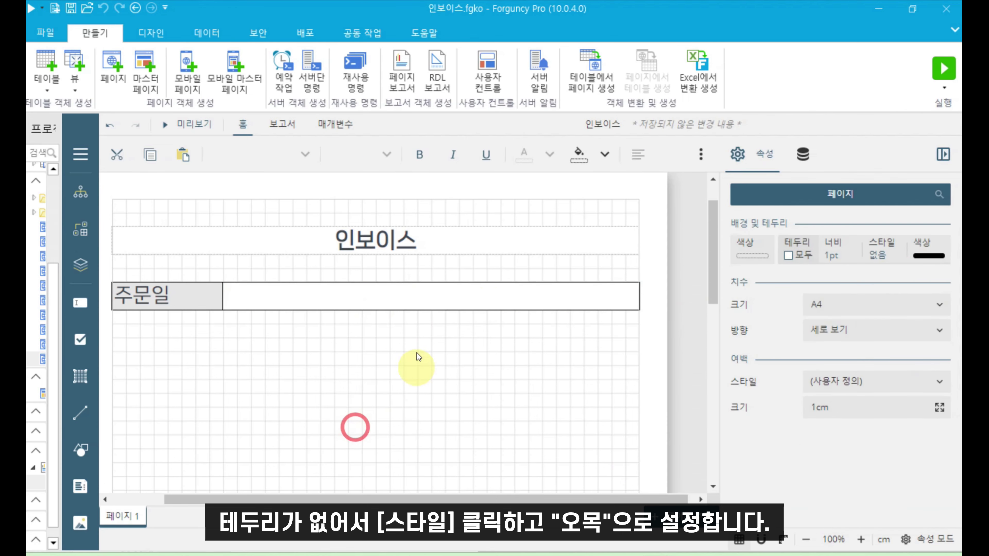
# Step: Bind the value of the empty text box to the 주문일 field of the 주문정보 dataset
pyautogui.click(507, 300)
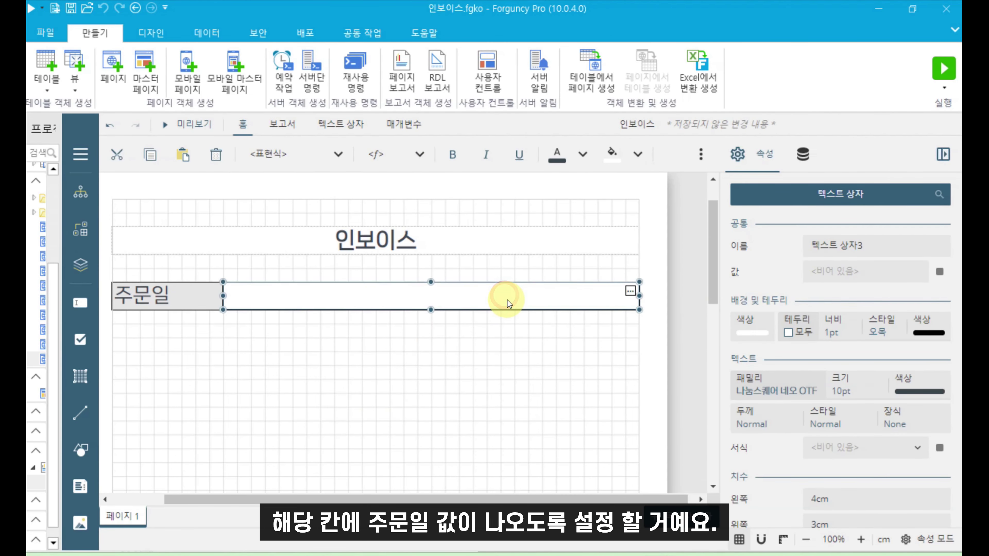
pyautogui.click(938, 272)
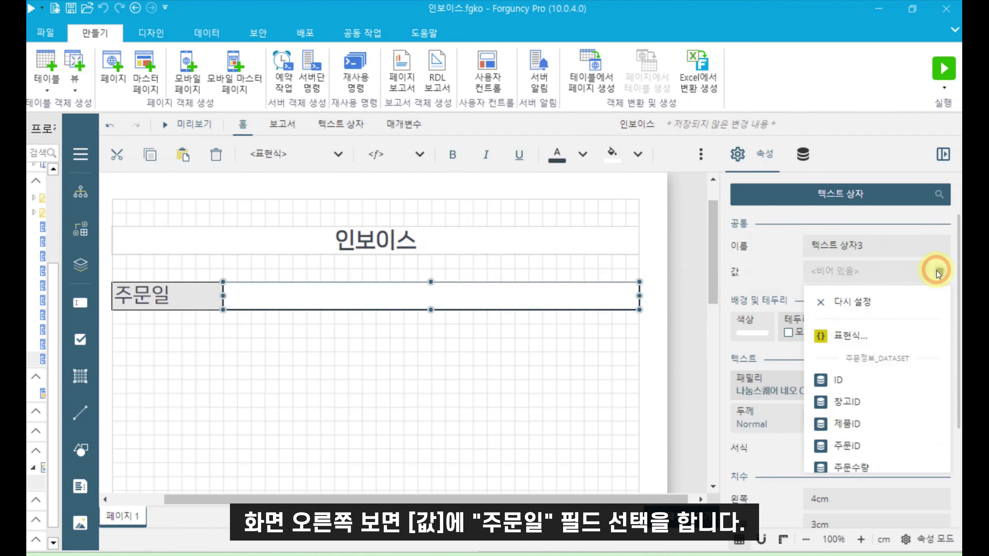
pyautogui.scroll(-3, 876, 428)
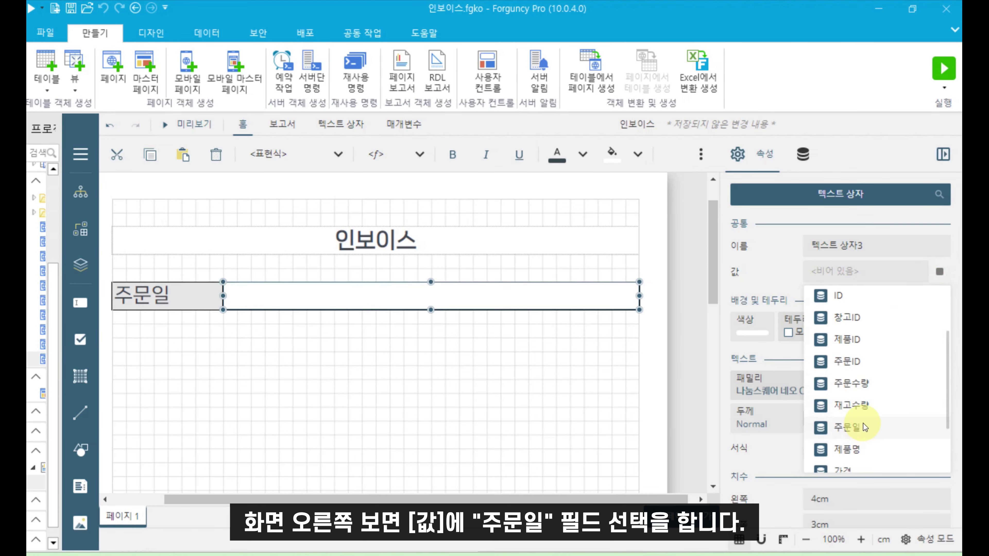
pyautogui.click(853, 428)
pyautogui.click(405, 382)
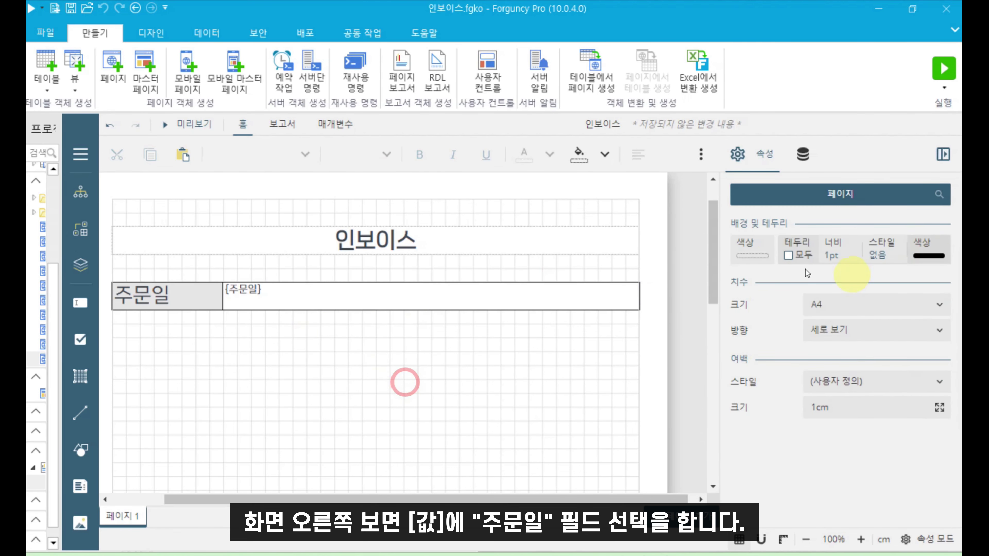
# Step: Set the {주문일} text box to 20pt and align its text left and vertically centered
pyautogui.click(431, 296)
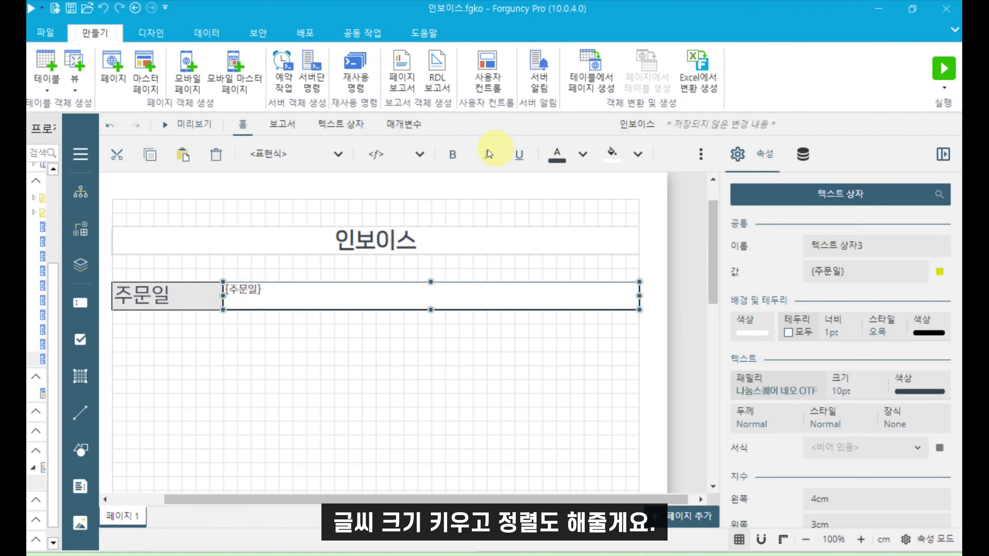
pyautogui.click(426, 160)
pyautogui.click(387, 366)
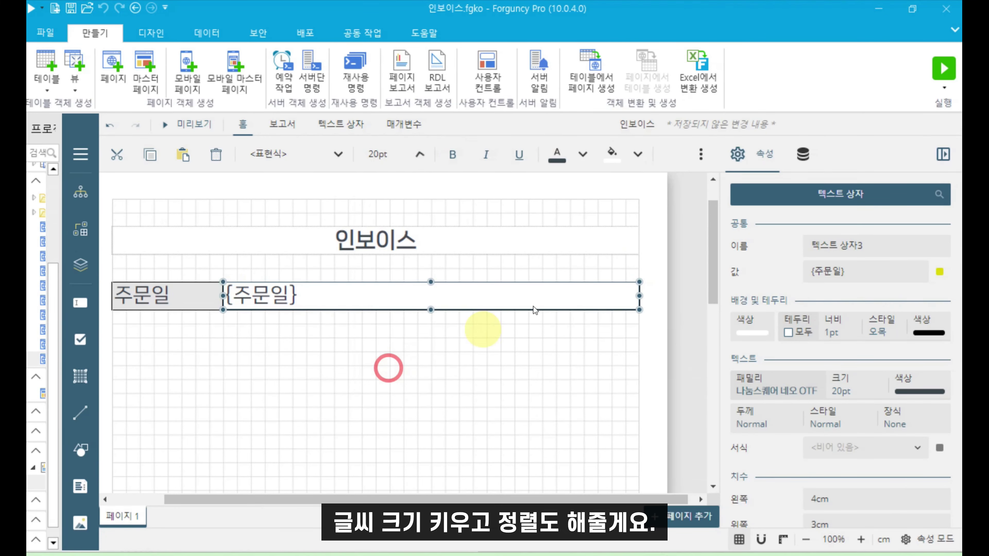
pyautogui.click(701, 155)
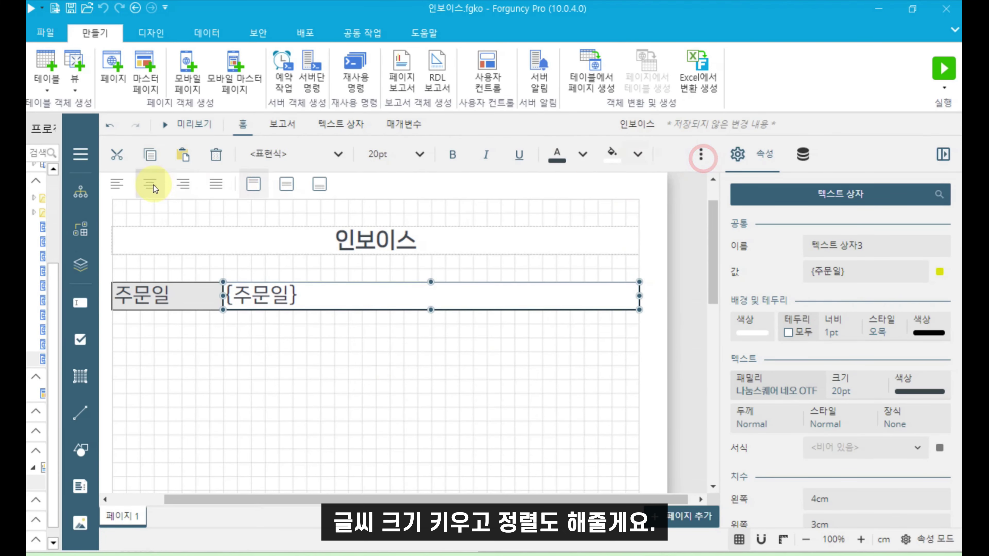
pyautogui.click(117, 183)
pyautogui.click(287, 184)
pyautogui.click(342, 355)
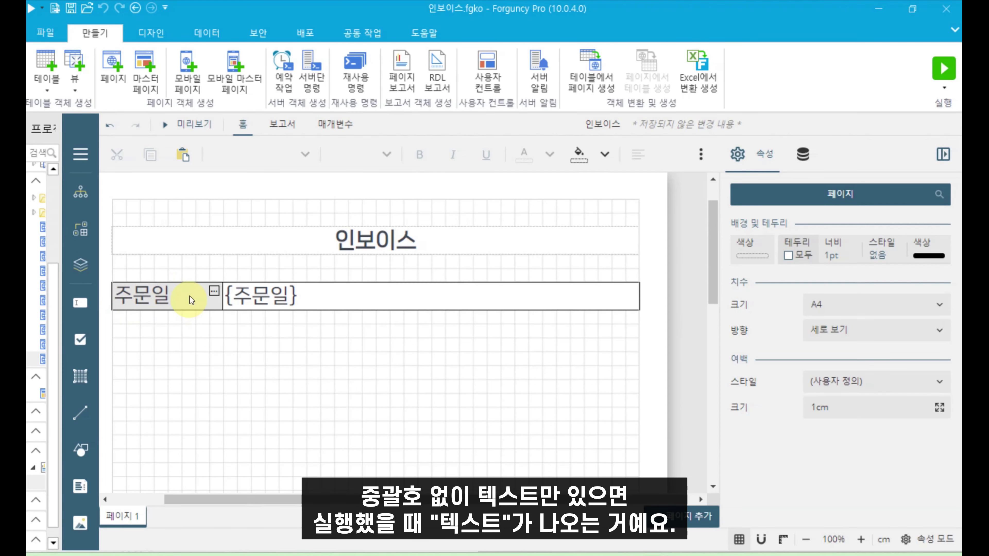
# Step: Preview the report to check how the order date is displayed, and return to the designer
pyautogui.click(191, 123)
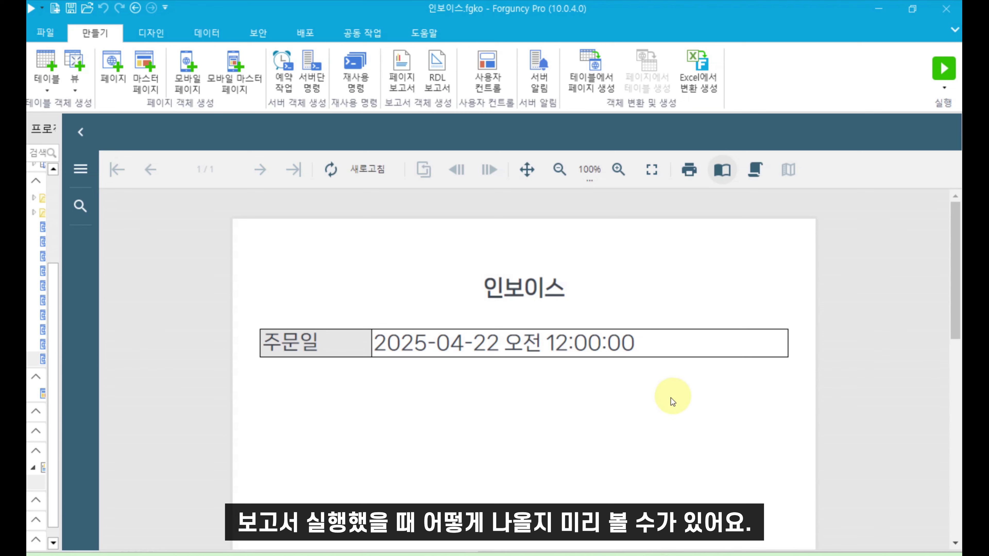
pyautogui.moveTo(509, 343); pyautogui.dragTo(685, 342)
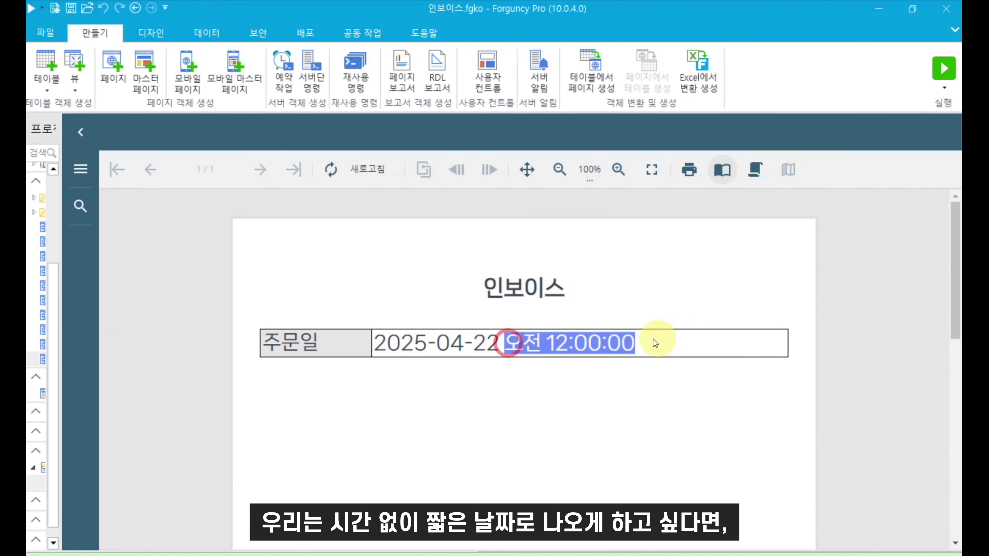
pyautogui.click(82, 132)
# Step: Set the format of the {주문일} text box to 짧은 날짜 and check the date in the report preview
pyautogui.click(332, 302)
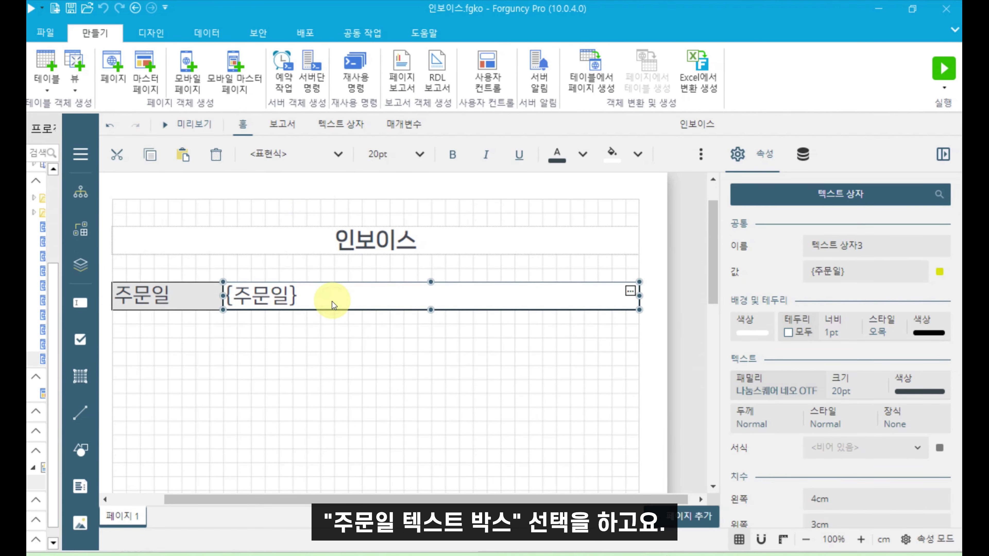
pyautogui.scroll(-2, 891, 421)
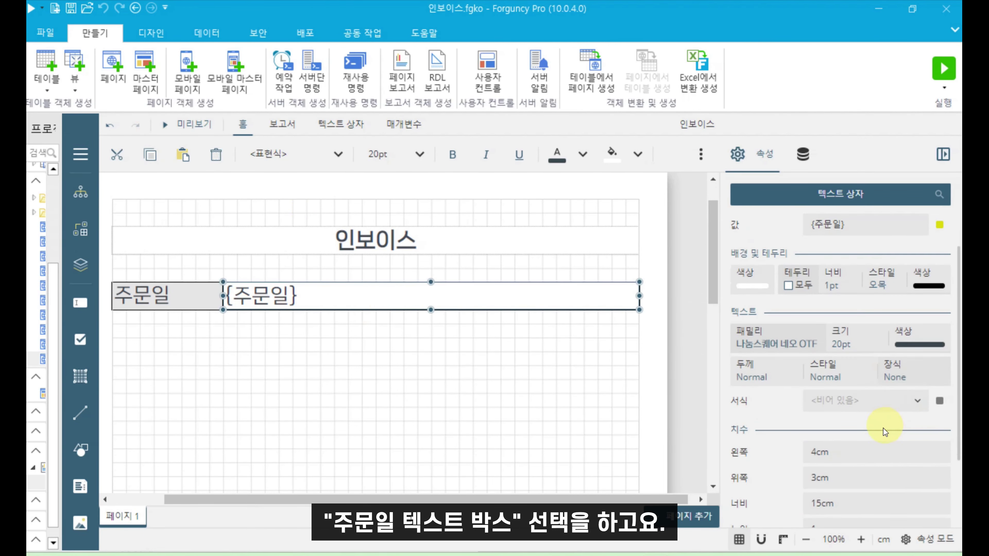
pyautogui.click(916, 402)
pyautogui.scroll(-2, 859, 311)
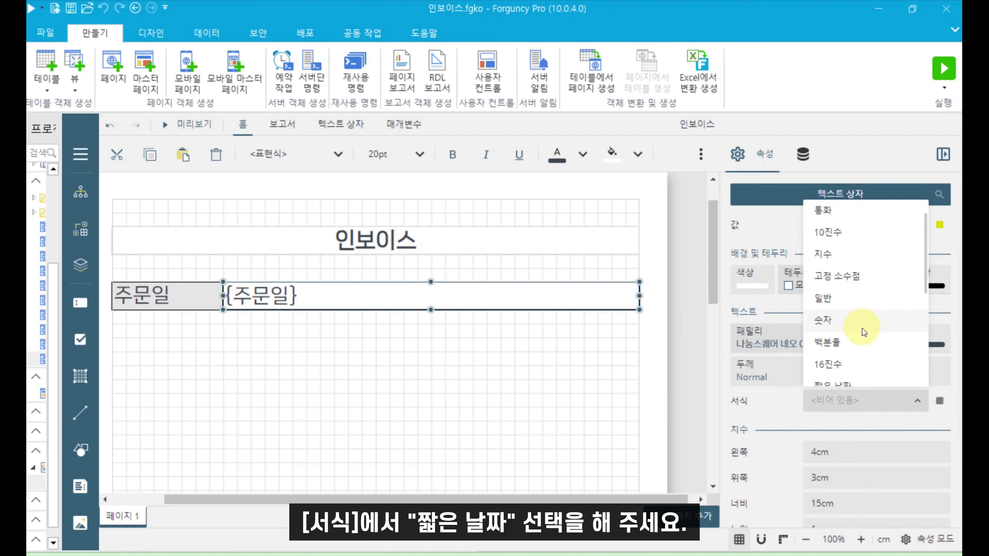
pyautogui.click(849, 331)
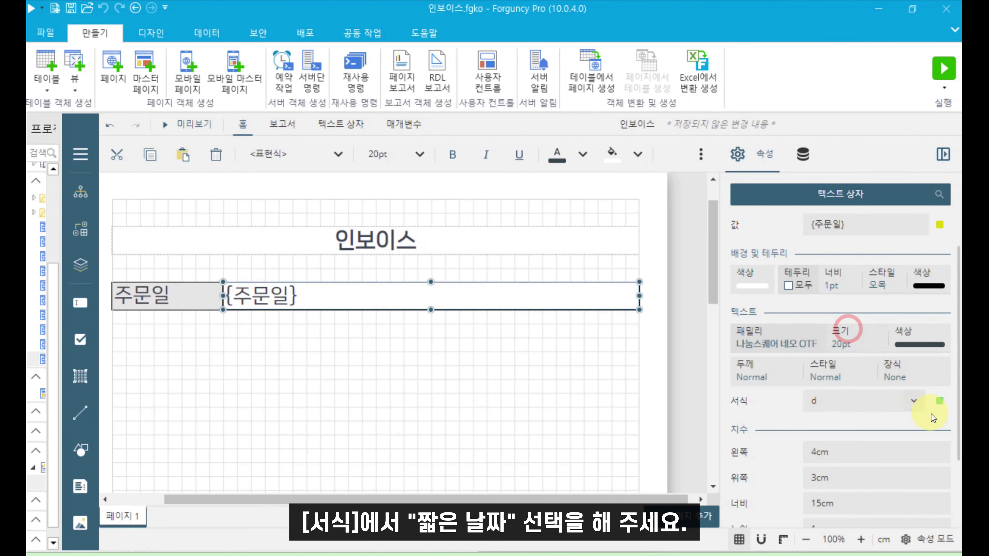
pyautogui.click(195, 126)
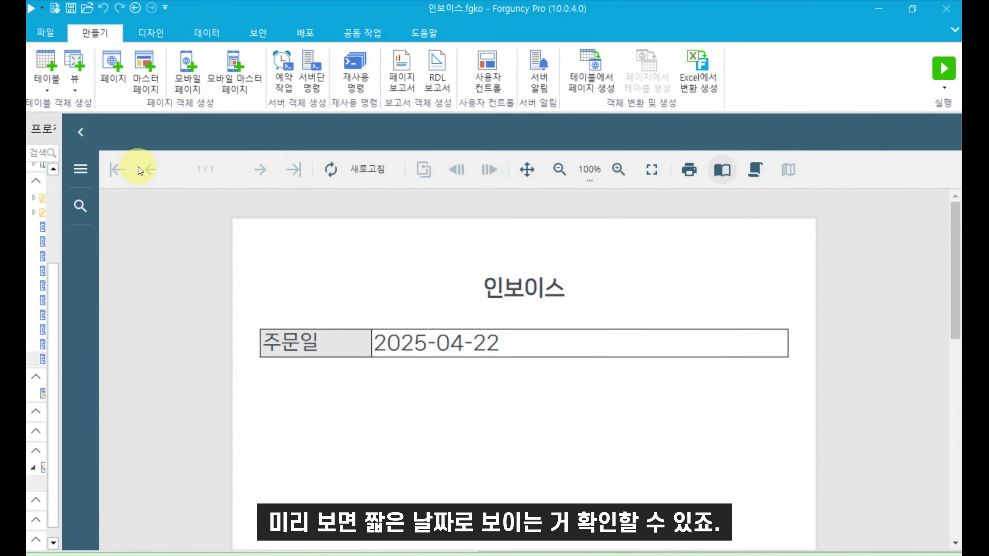
pyautogui.click(78, 132)
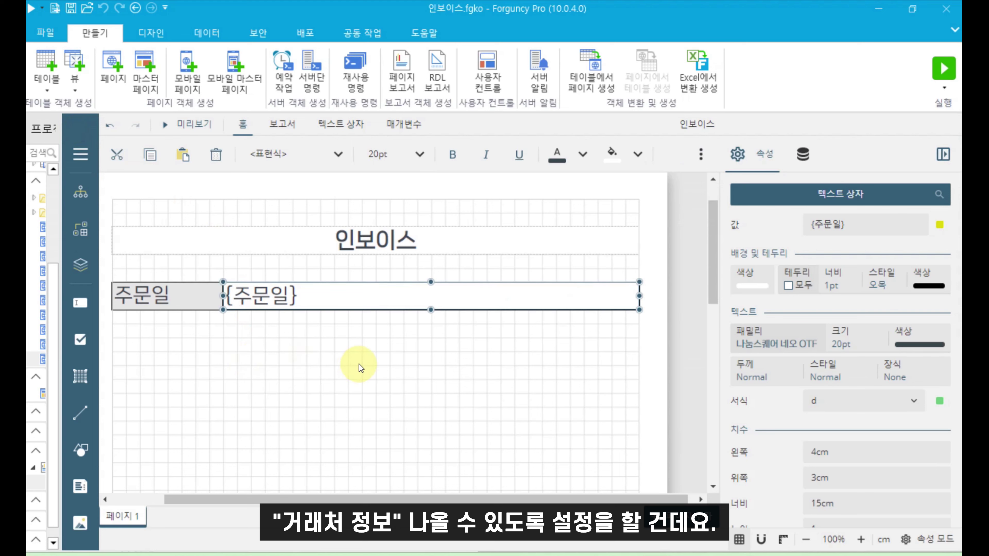
# Step: Duplicate the 주문일 label and {주문일} value boxes, allowing clipboard access, and place the copies directly below the originals
pyautogui.moveTo(358, 364); pyautogui.dragTo(187, 269)
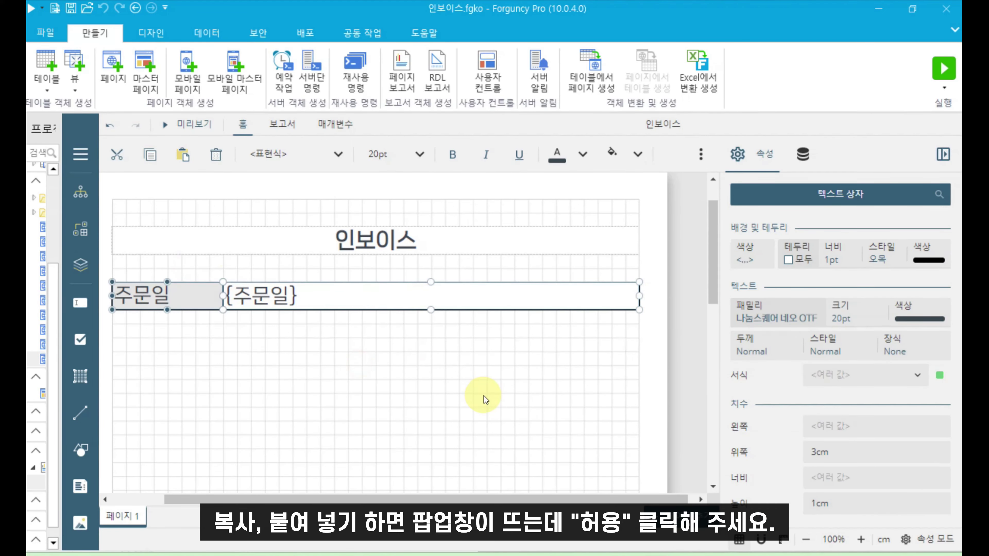
pyautogui.hotkey('ctrl', 'v')
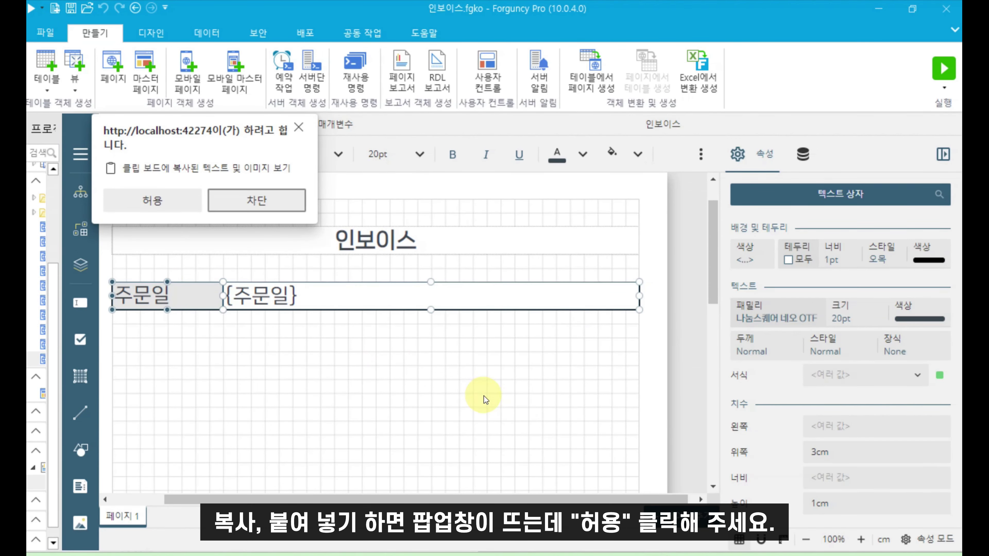
pyautogui.click(159, 200)
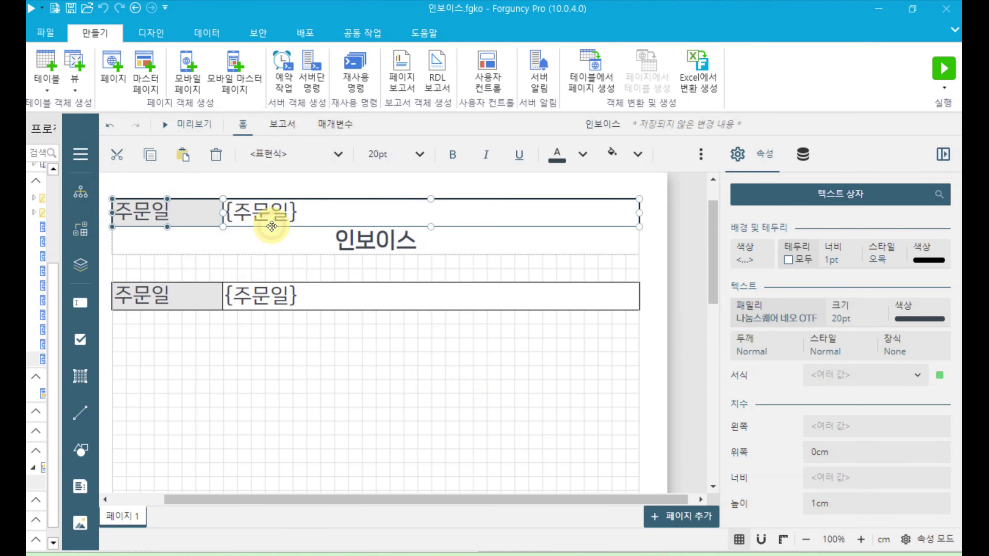
pyautogui.moveTo(272, 226); pyautogui.dragTo(271, 339)
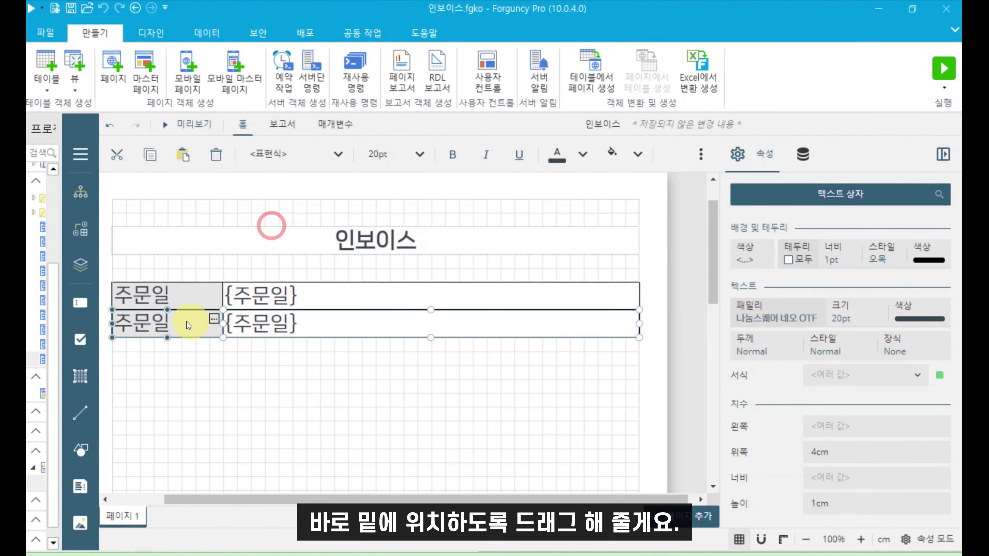
# Step: Change the text of the copied label box in the second row to 거래처명
pyautogui.click(177, 324)
pyautogui.write('거래')
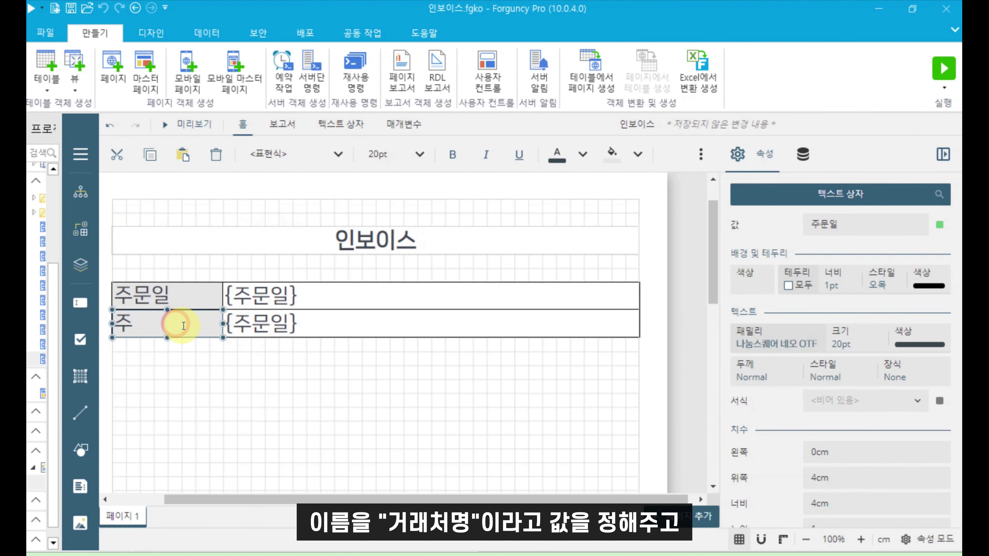
pyautogui.write('처명')
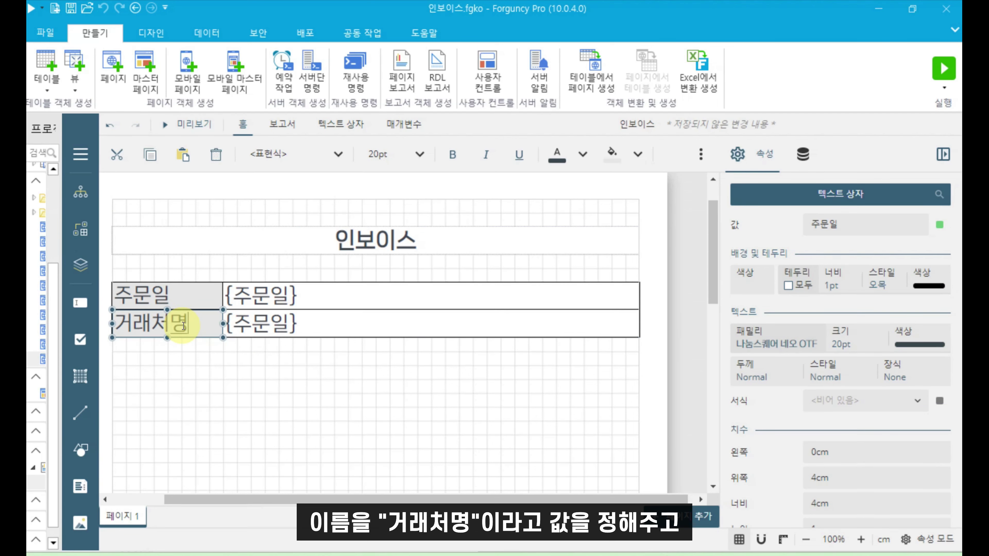
# Step: Bind the value of the box beside the 거래처명 label to the 회사명 field
pyautogui.click(273, 326)
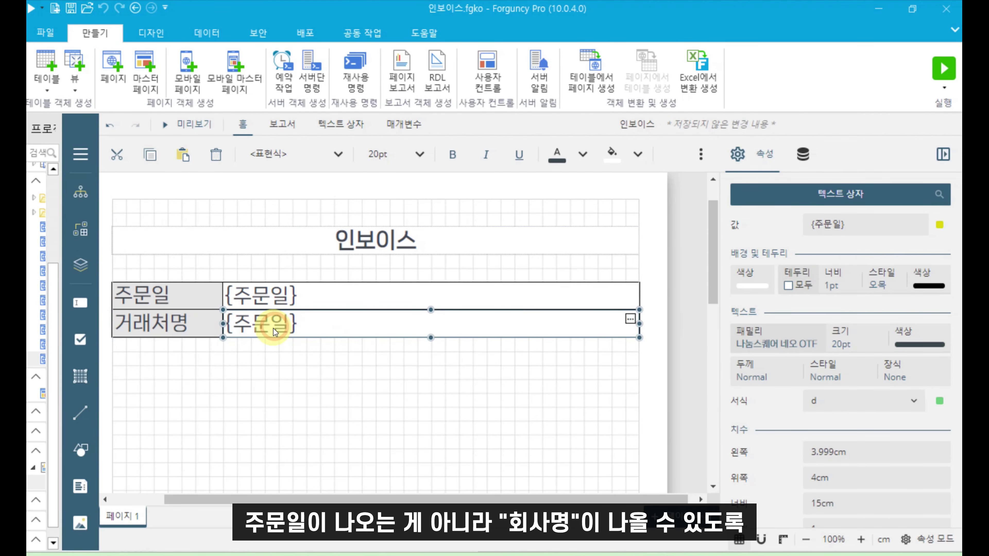
pyautogui.click(939, 225)
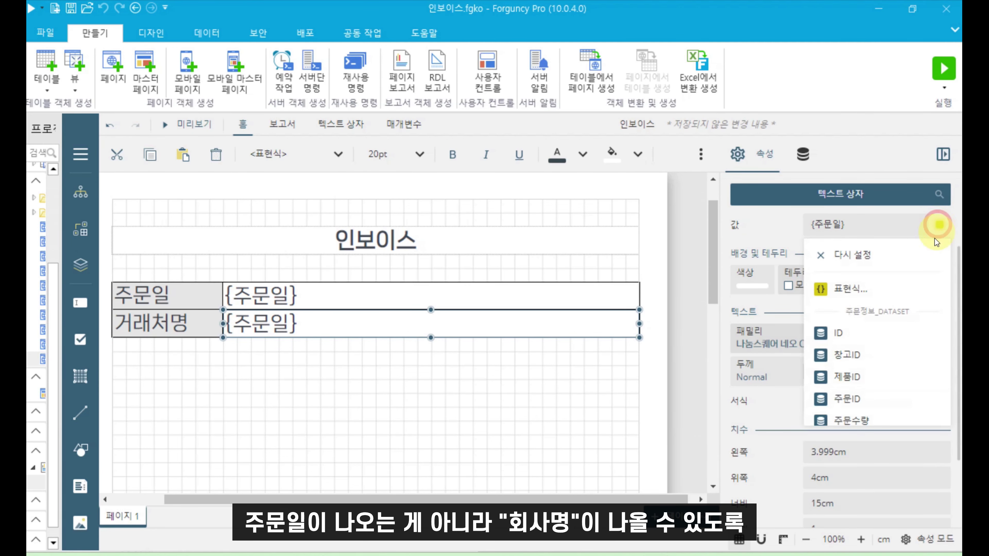
pyautogui.scroll(-3, 893, 345)
pyautogui.scroll(-3, 887, 363)
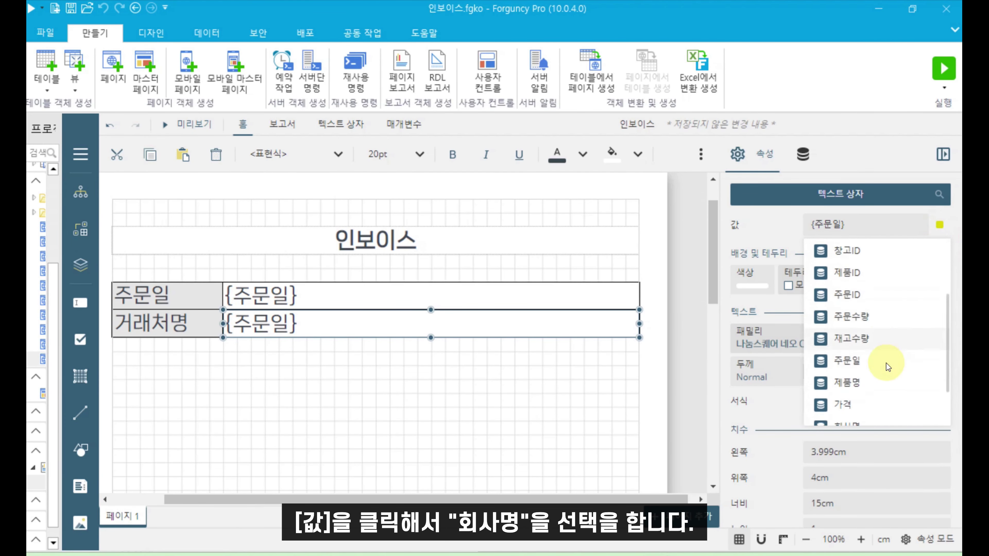
pyautogui.click(861, 390)
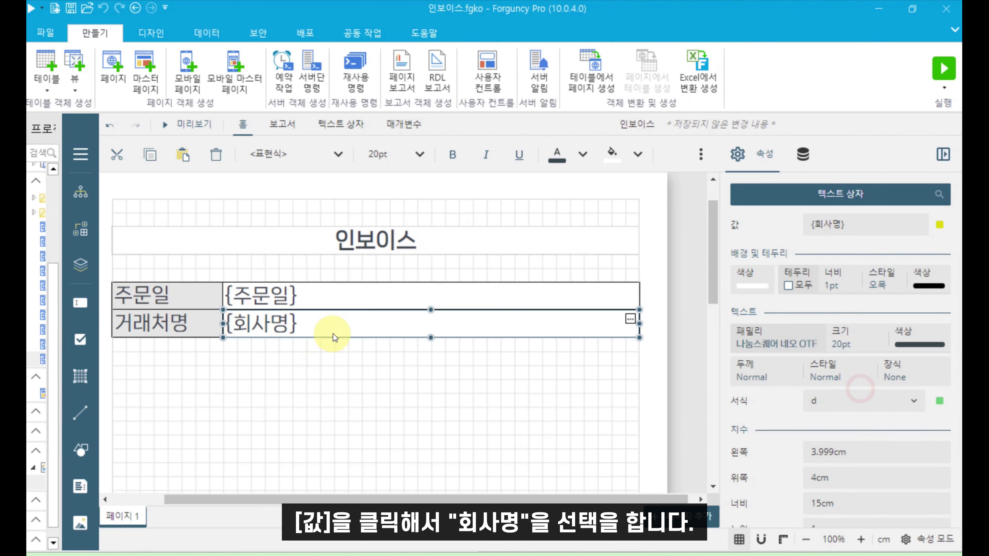
pyautogui.click(297, 413)
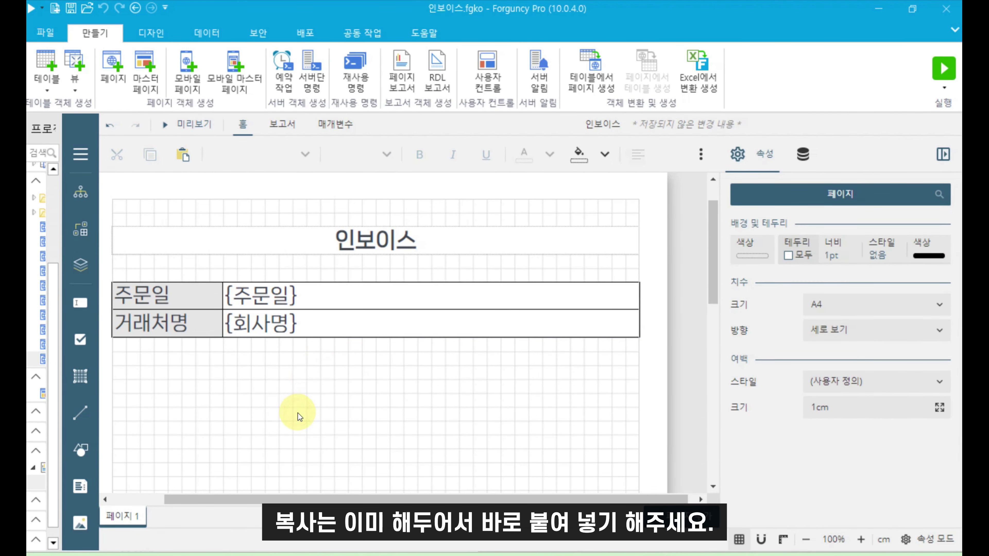
# Step: Paste another copy of the 주문일 label and {주문일} value boxes and place the pair directly below the 거래처명 row
pyautogui.hotkey('ctrl', 'v')
pyautogui.moveTo(310, 234); pyautogui.dragTo(322, 339)
pyautogui.click(298, 343)
pyautogui.click(271, 404)
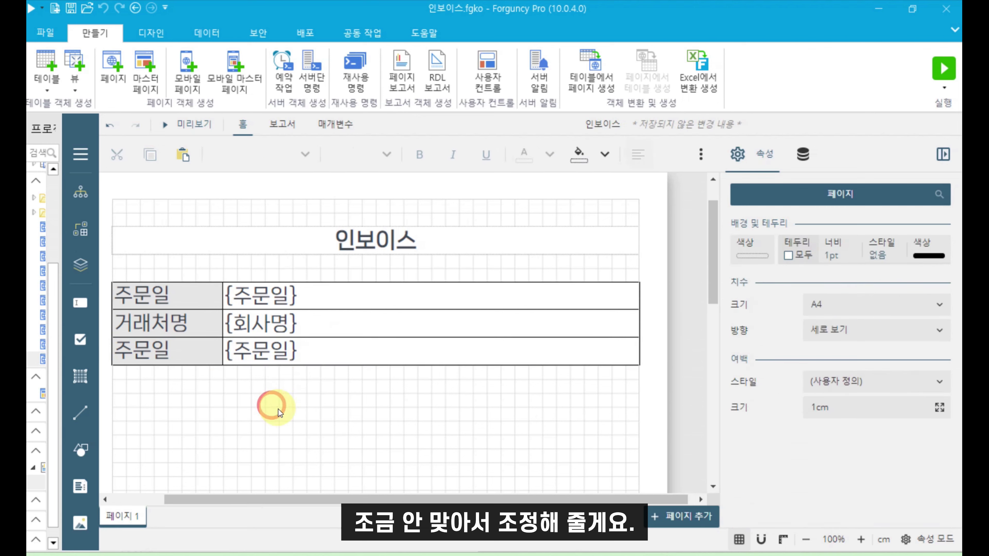
# Step: Change the text of the label box in the third row to 사업자번호
pyautogui.click(194, 358)
pyautogui.click(194, 358)
pyautogui.press('BackSpace')
pyautogui.press('BackSpace')
pyautogui.press('BackSpace')
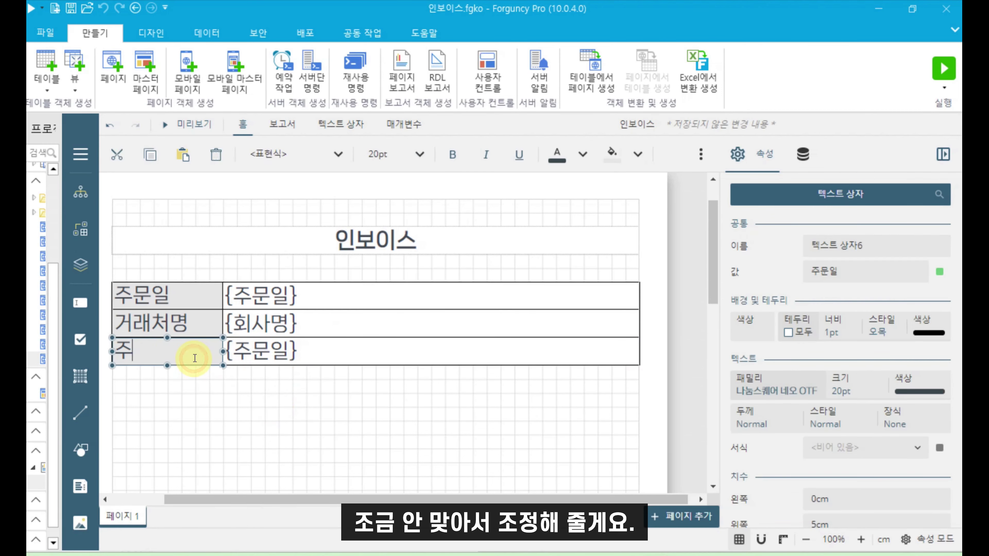
pyautogui.write('사업자번호')
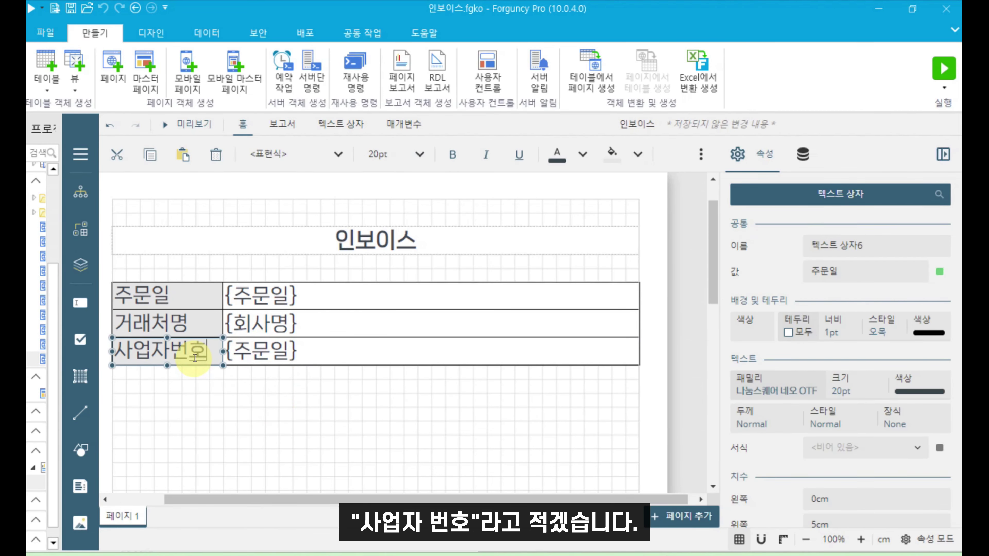
pyautogui.click(275, 442)
# Step: Bind the value of the box beside the 사업자번호 label to the 사업자등록번호 field
pyautogui.click(299, 363)
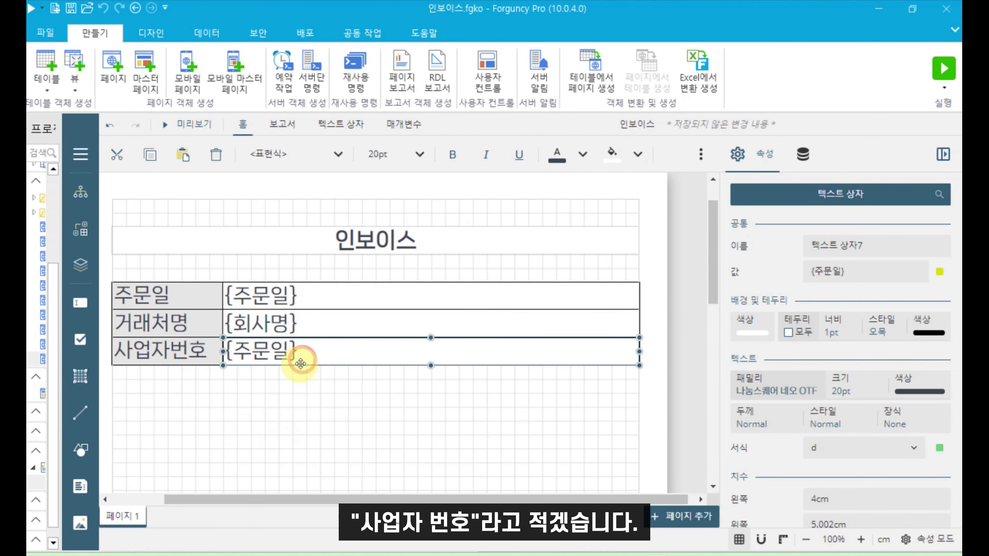
pyautogui.click(943, 273)
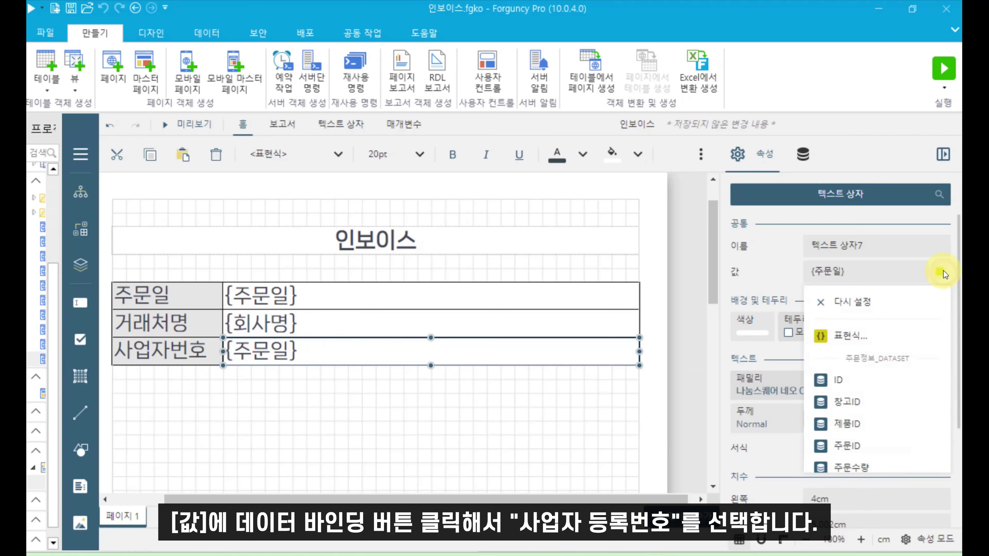
pyautogui.scroll(-4, 873, 428)
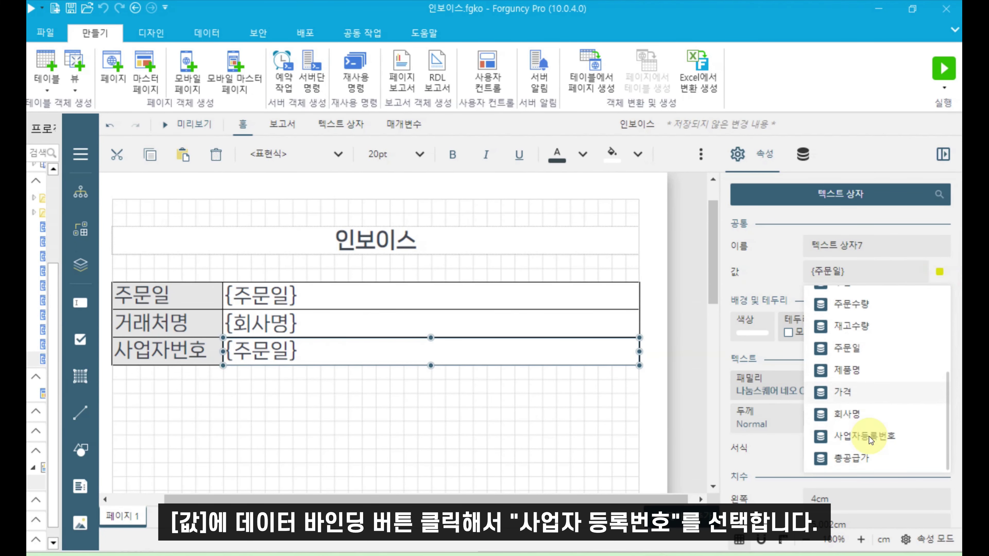
pyautogui.click(870, 437)
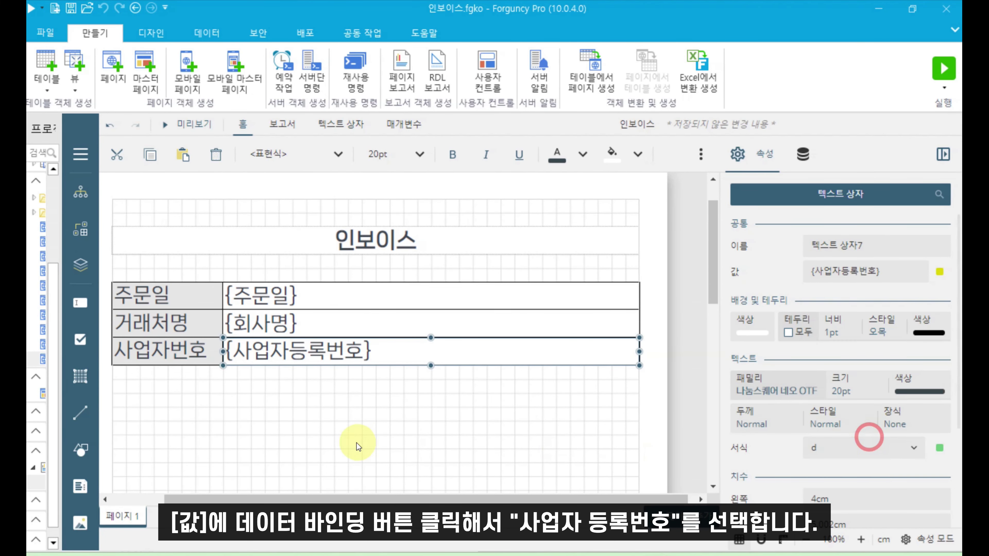
pyautogui.click(292, 439)
# Step: Paste one more 주문일 label and {주문일} value pair and place it below the 사업자번호 row, 7 cm from the page top
pyautogui.scroll(-1, 293, 440)
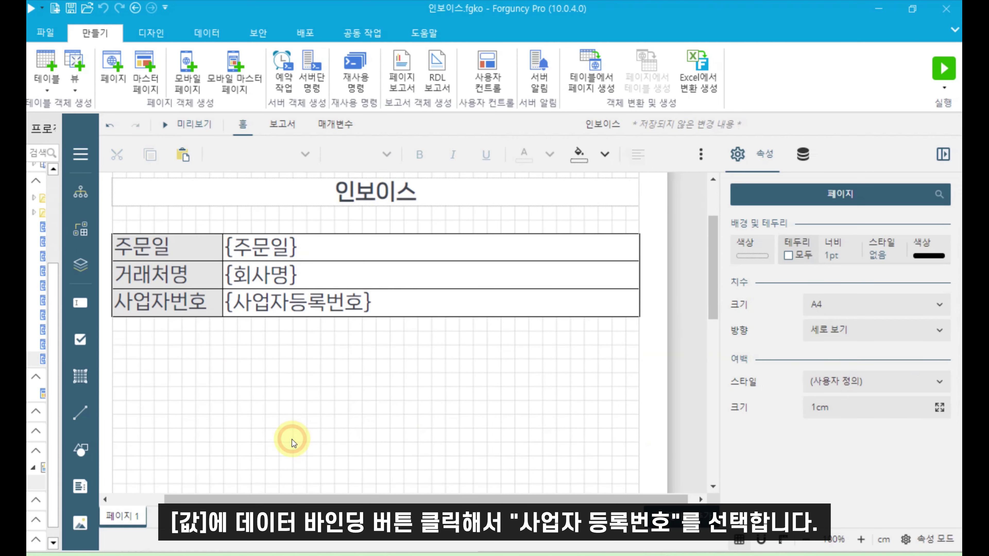
pyautogui.scroll(-1, 292, 439)
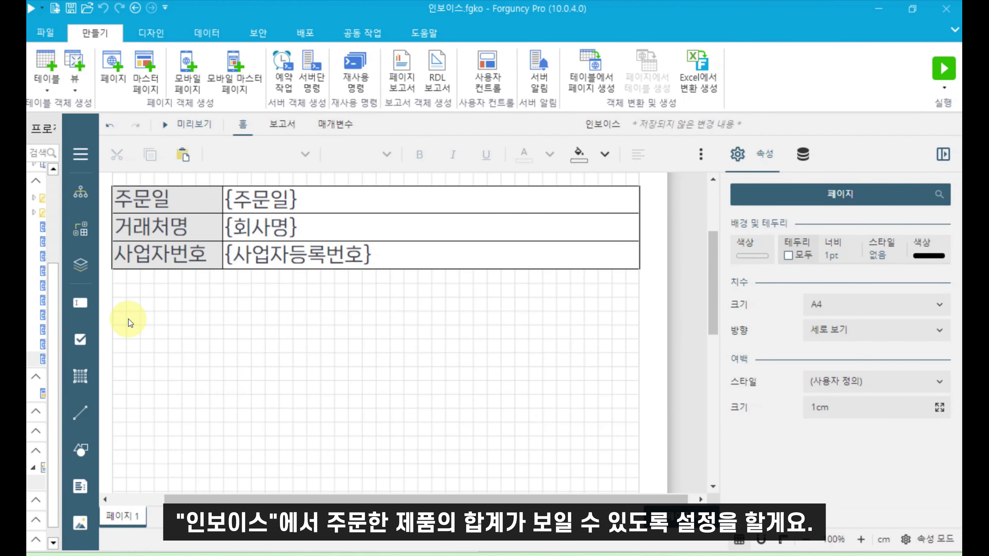
pyautogui.hotkey('ctrl', 'v')
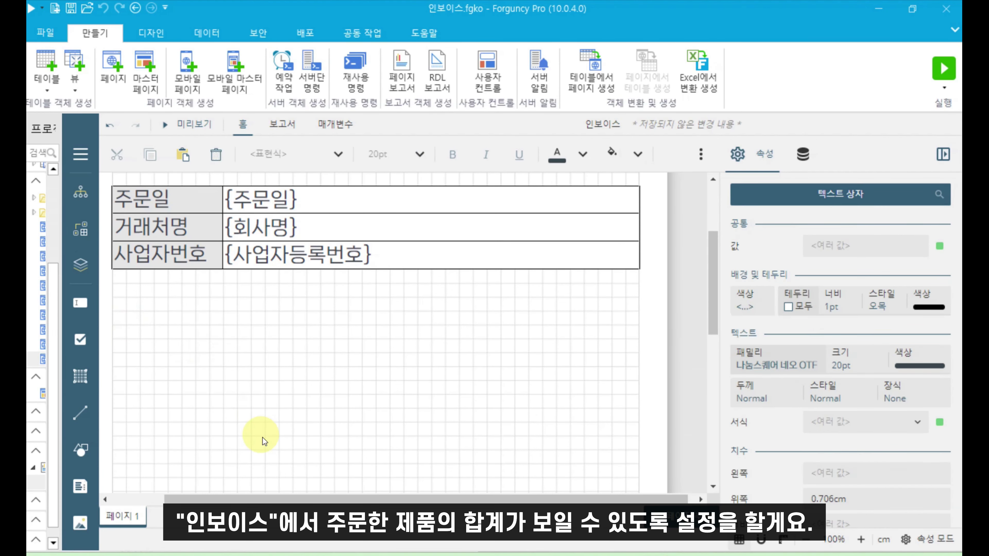
pyautogui.scroll(3, 263, 437)
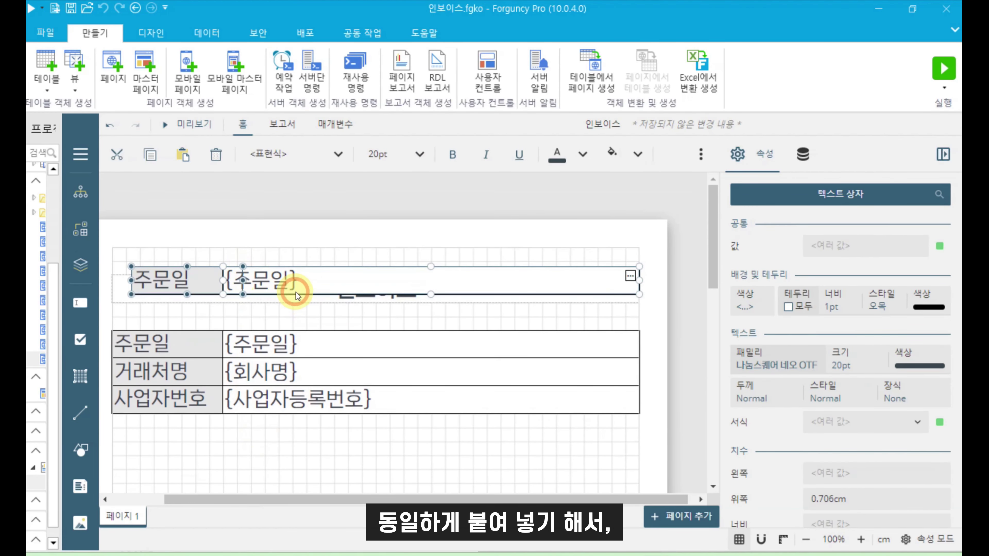
pyautogui.click(195, 282)
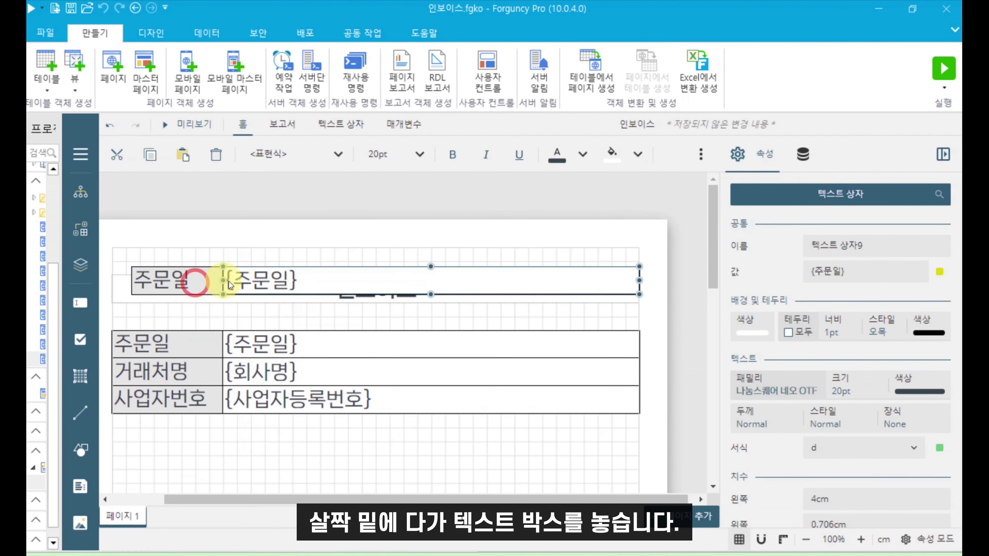
pyautogui.keyDown('ctrl'); pyautogui.click(304, 289); pyautogui.keyUp('ctrl')
pyautogui.moveTo(306, 292); pyautogui.dragTo(315, 431)
pyautogui.scroll(-3, 315, 431)
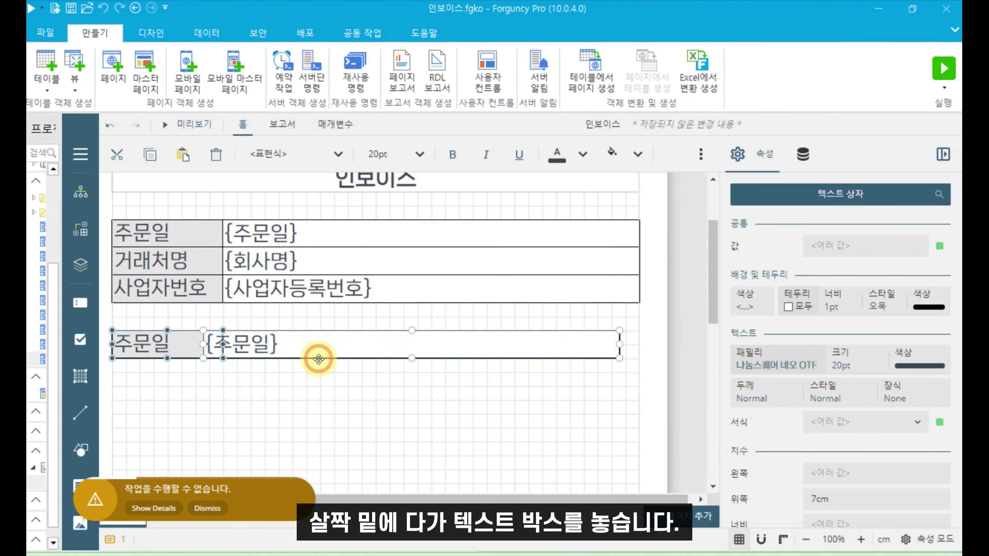
# Step: Move the pasted pair down to 8 cm from the page top and line the boxes up with both edges of the rows above
pyautogui.moveTo(318, 359)
pyautogui.mouseDown()
pyautogui.moveTo(320, 390)
pyautogui.moveTo(338, 360)
pyautogui.moveTo(353, 363)
pyautogui.moveTo(329, 367)
pyautogui.mouseUp()
pyautogui.click(267, 365)
pyautogui.click(343, 458)
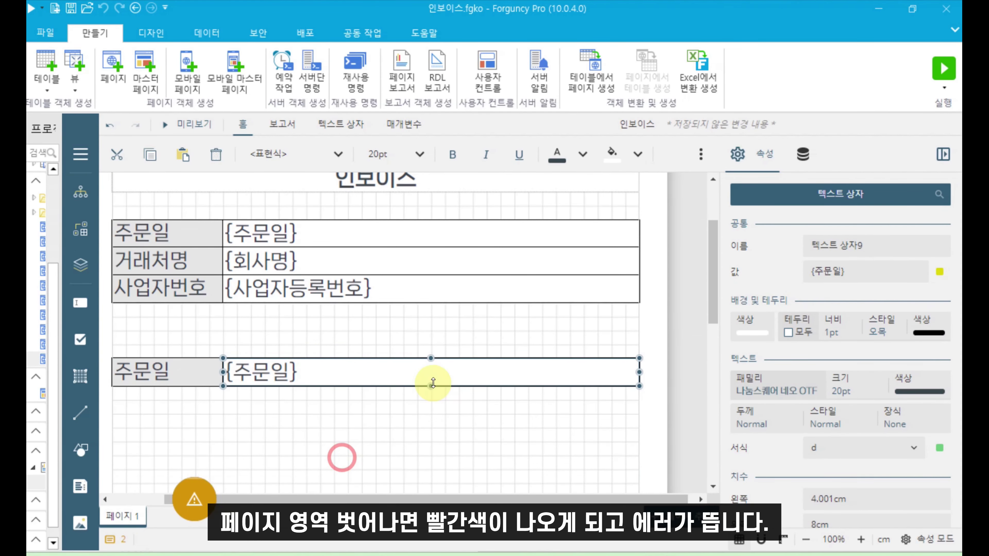
pyautogui.moveTo(639, 372)
pyautogui.mouseDown()
pyautogui.moveTo(663, 372)
pyautogui.moveTo(638, 373)
pyautogui.mouseUp()
pyautogui.click(572, 428)
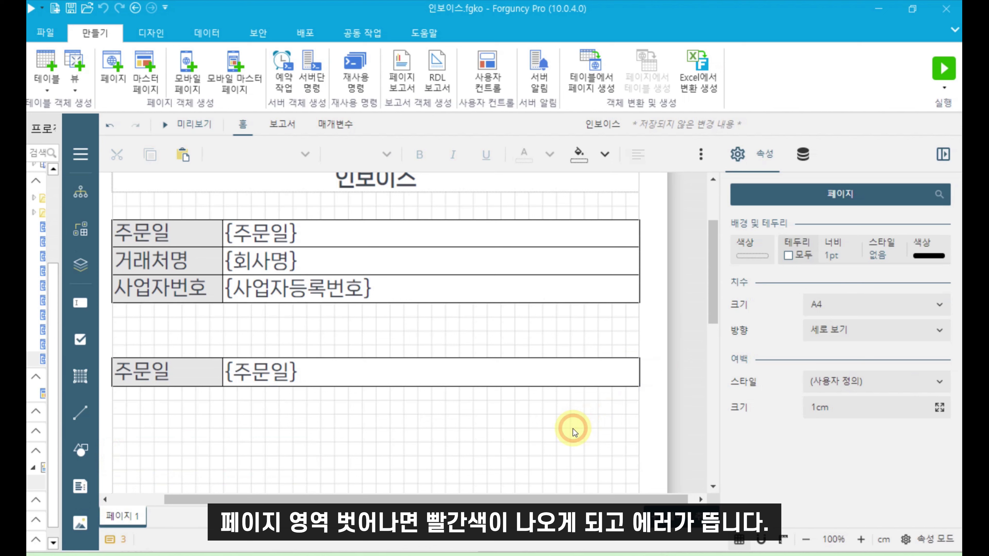
# Step: Change the text of the separate bottom row's label box to 합계
pyautogui.doubleClick(188, 378)
pyautogui.press('BackSpace')
pyautogui.press('BackSpace')
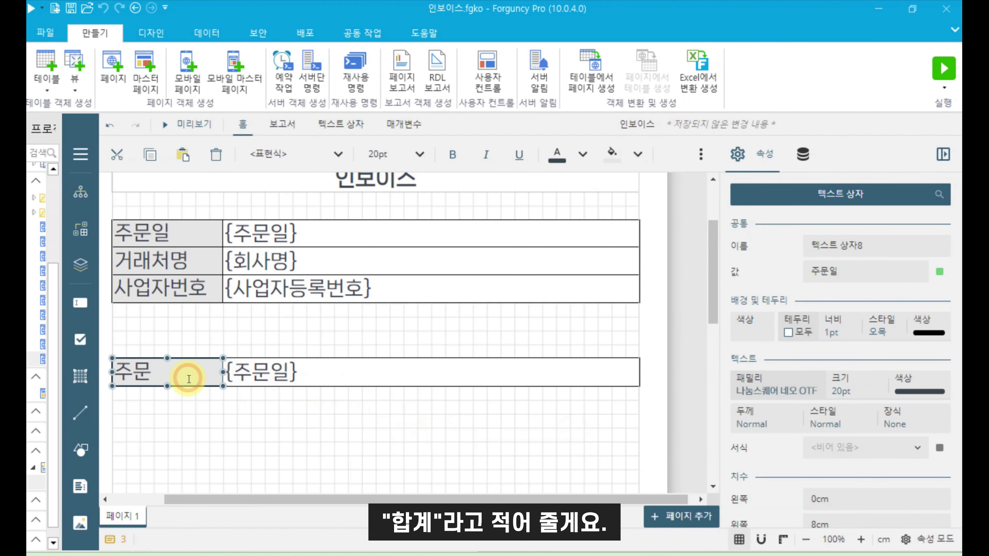
pyautogui.press('BackSpace')
pyautogui.write('합계')
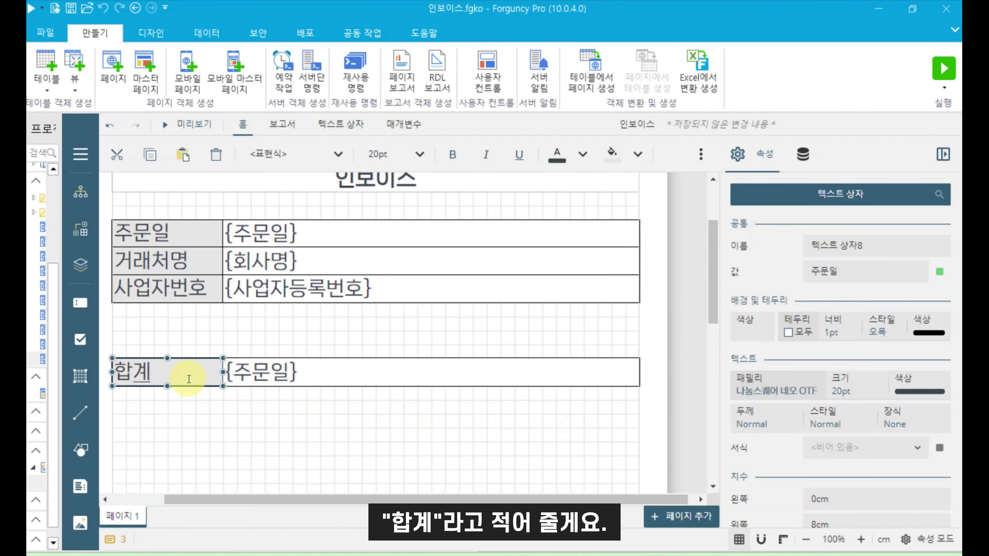
# Step: Narrow the value box beside 합계 to about 11.5 cm and bind its value to the 총공급가 field
pyautogui.click(311, 374)
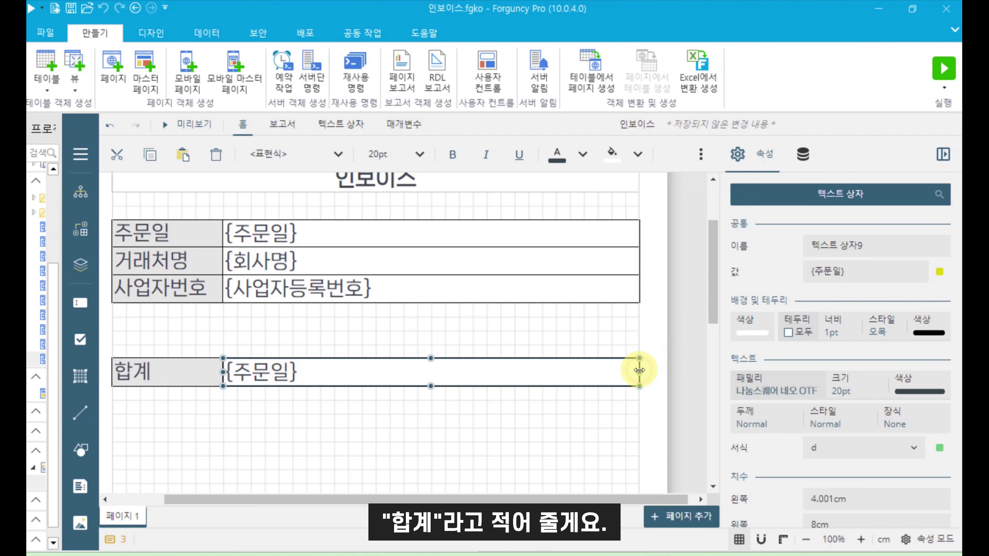
pyautogui.moveTo(639, 370); pyautogui.dragTo(542, 373)
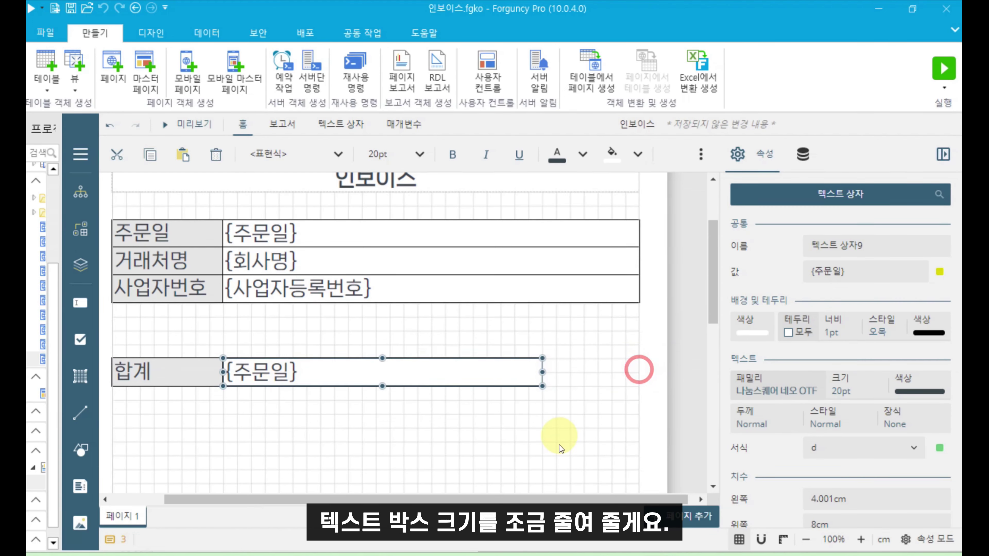
pyautogui.click(394, 372)
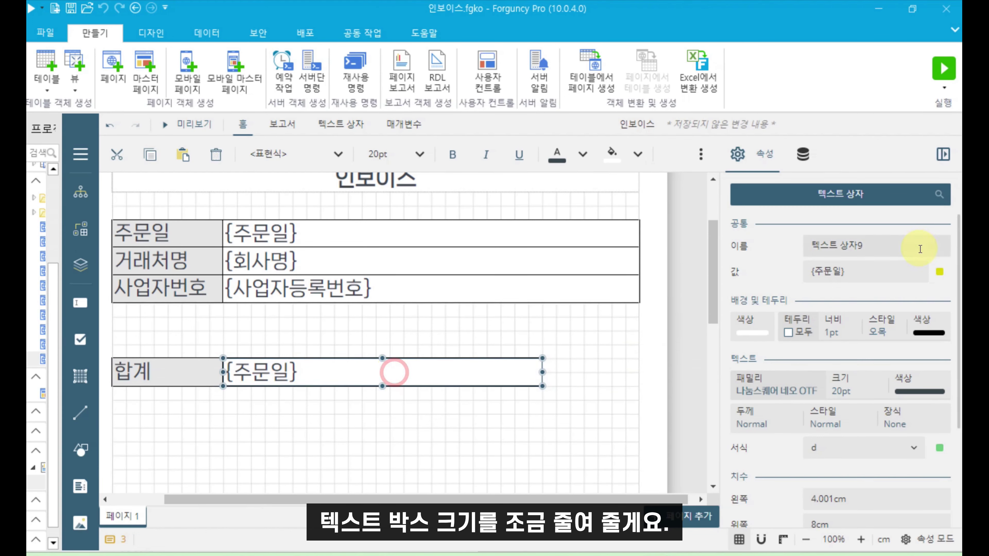
pyautogui.click(940, 273)
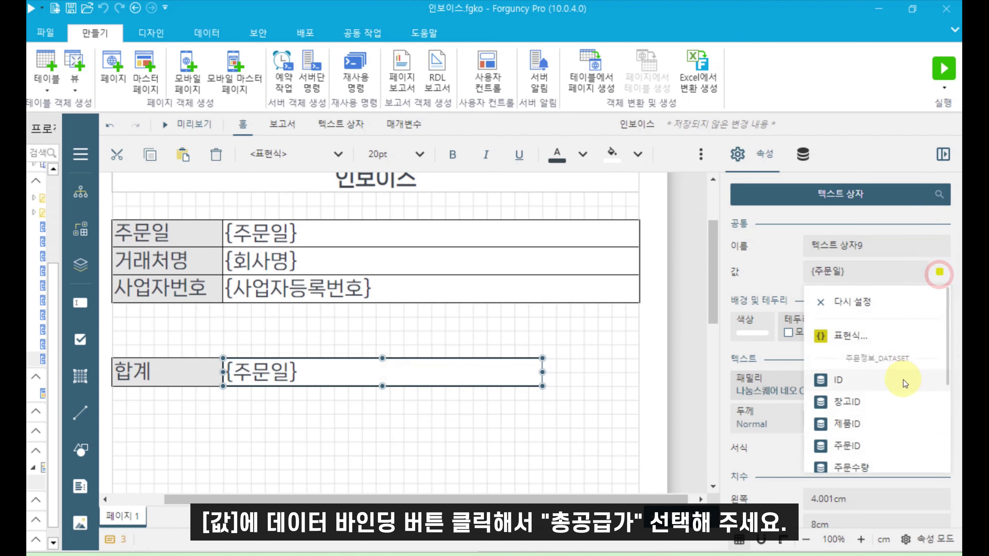
pyautogui.scroll(-4, 865, 390)
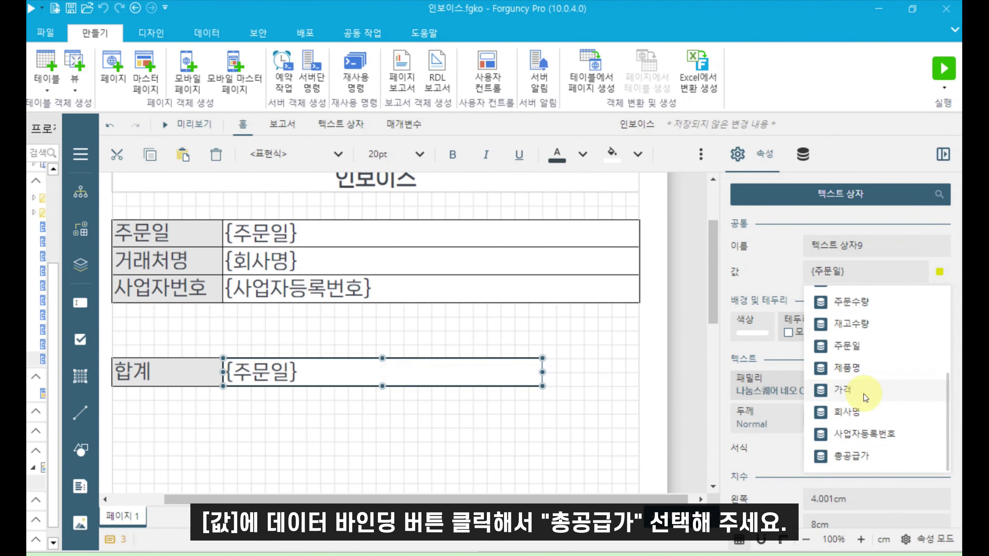
pyautogui.click(851, 456)
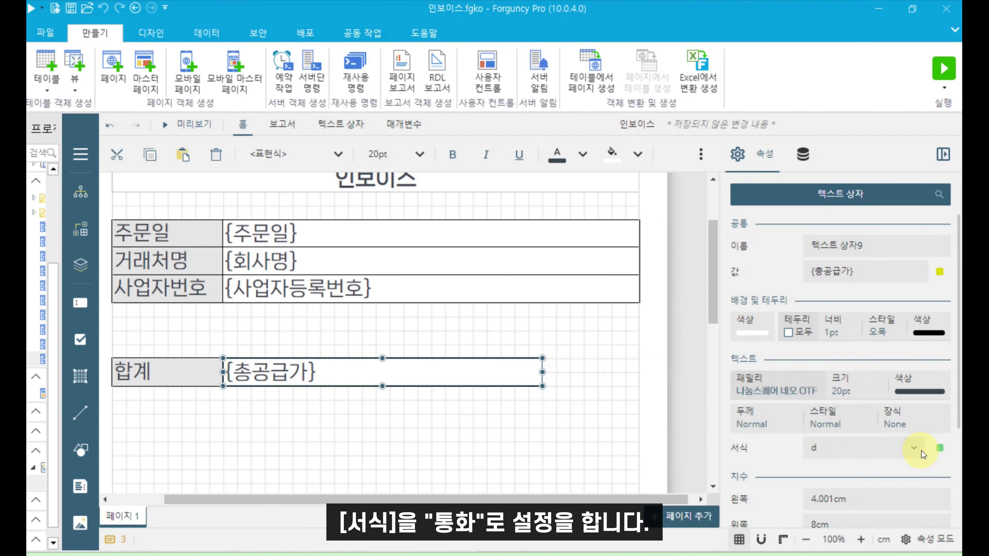
# Step: Set the format of the {총공급가} text box to 통화 (currency) with 0 decimal places
pyautogui.click(913, 448)
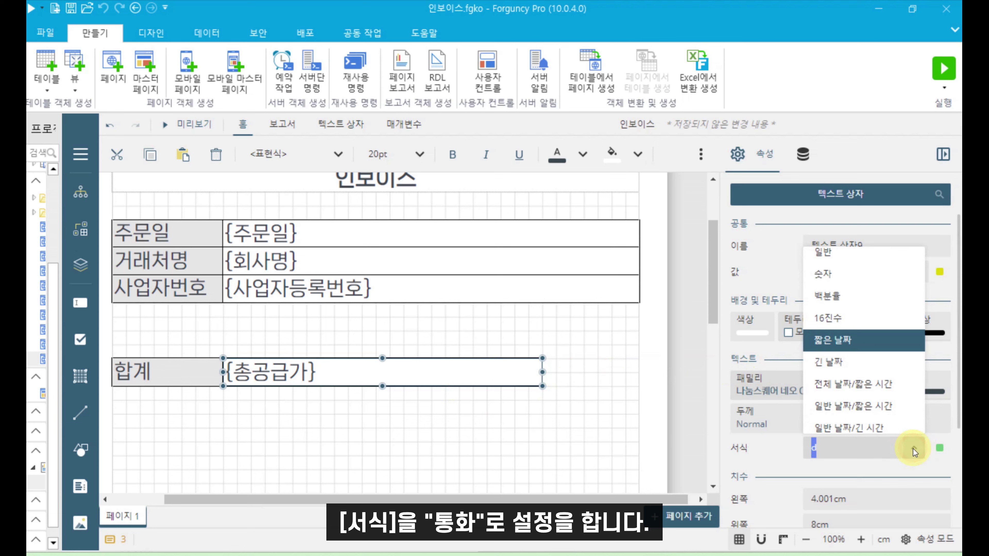
pyautogui.scroll(2, 842, 365)
pyautogui.click(847, 281)
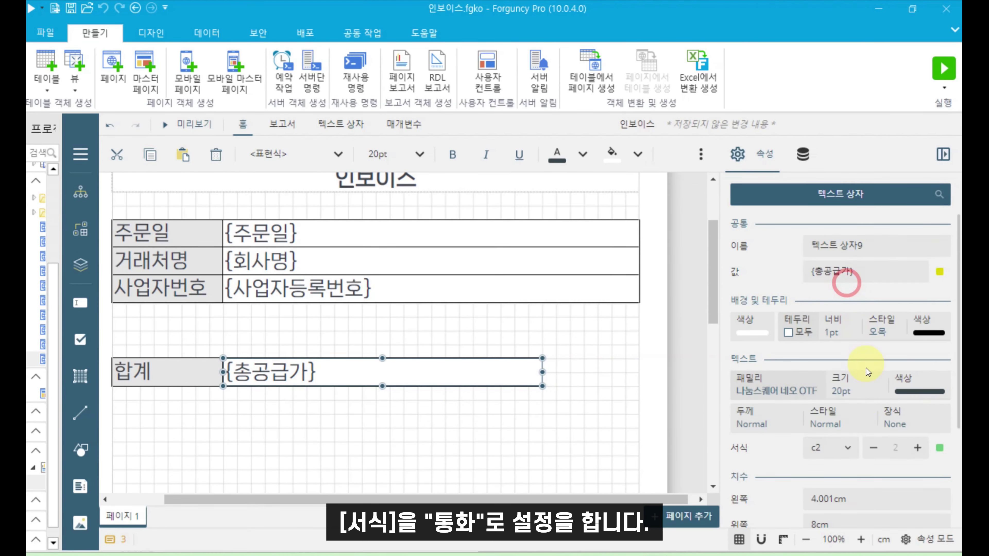
pyautogui.click(872, 448)
pyautogui.click(872, 448)
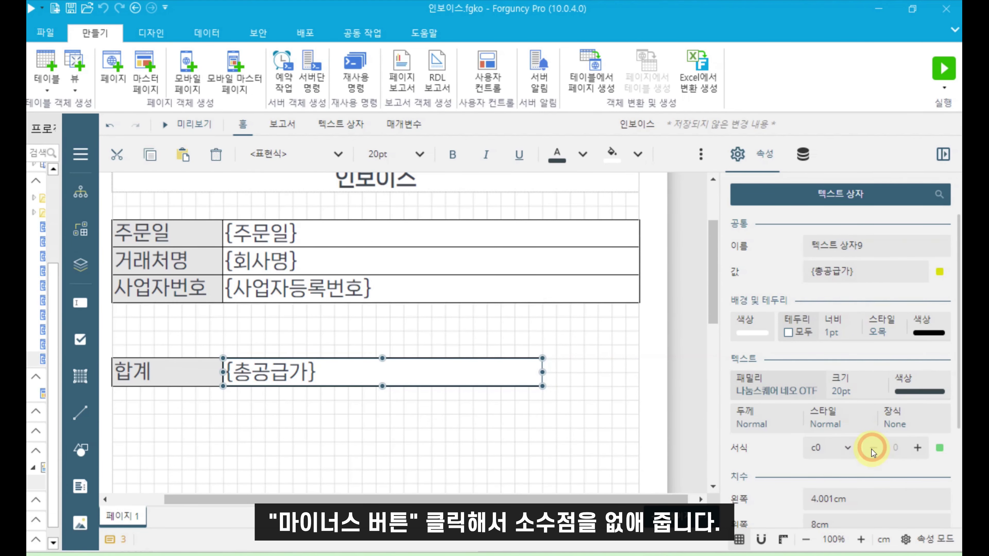
pyautogui.click(449, 458)
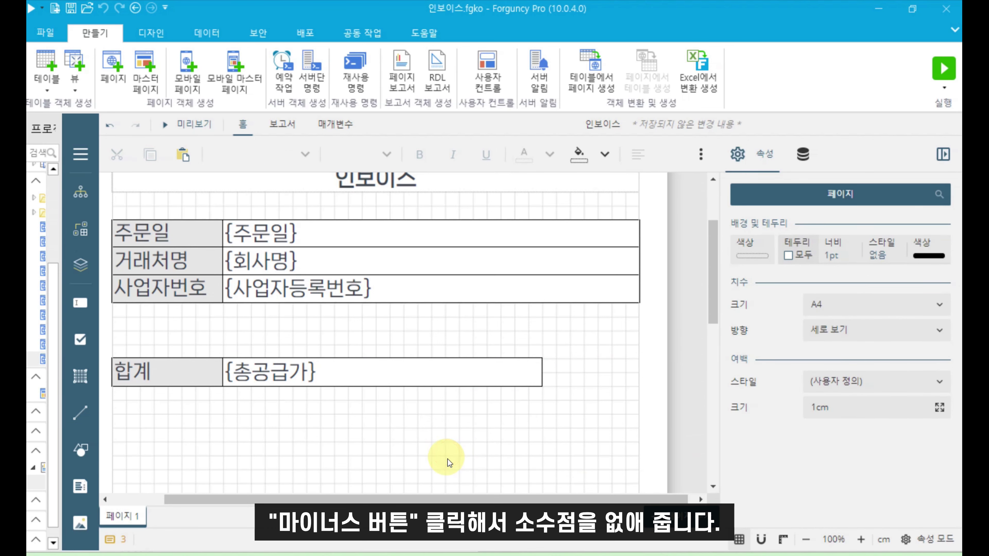
pyautogui.click(434, 371)
pyautogui.click(403, 433)
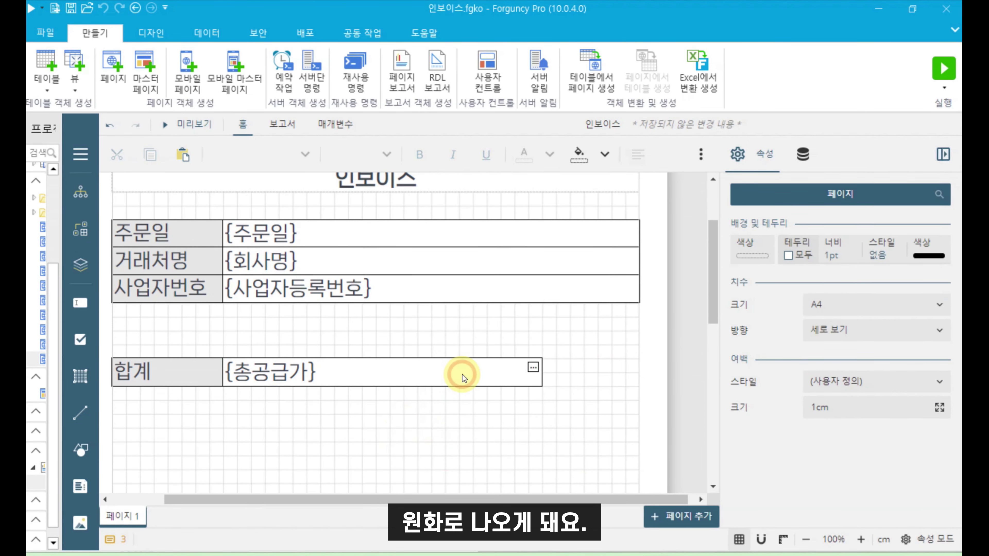
# Step: Add a new text box directly to the right of the {총공급가} box in the 합계 row
pyautogui.click(461, 374)
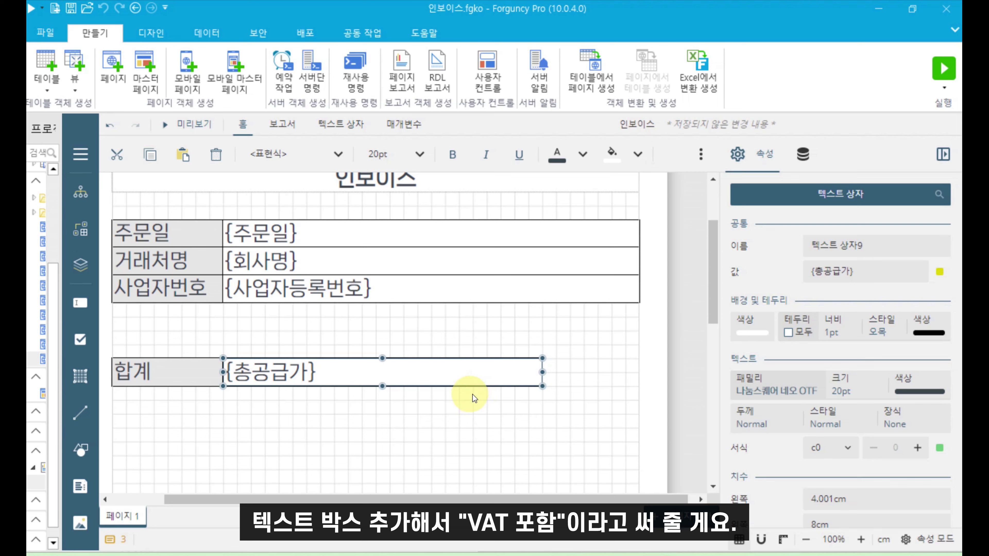
pyautogui.moveTo(81, 302); pyautogui.dragTo(581, 371)
pyautogui.click(576, 375)
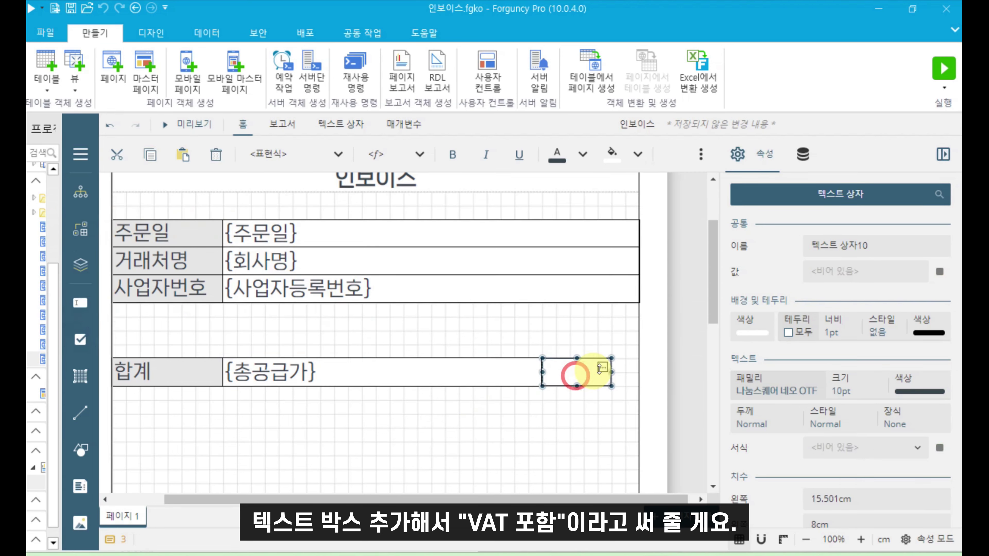
# Step: Widen the new box to the row's outer edge and enter the text (VAT 포함)
pyautogui.moveTo(611, 372); pyautogui.dragTo(639, 373)
pyautogui.click(585, 368)
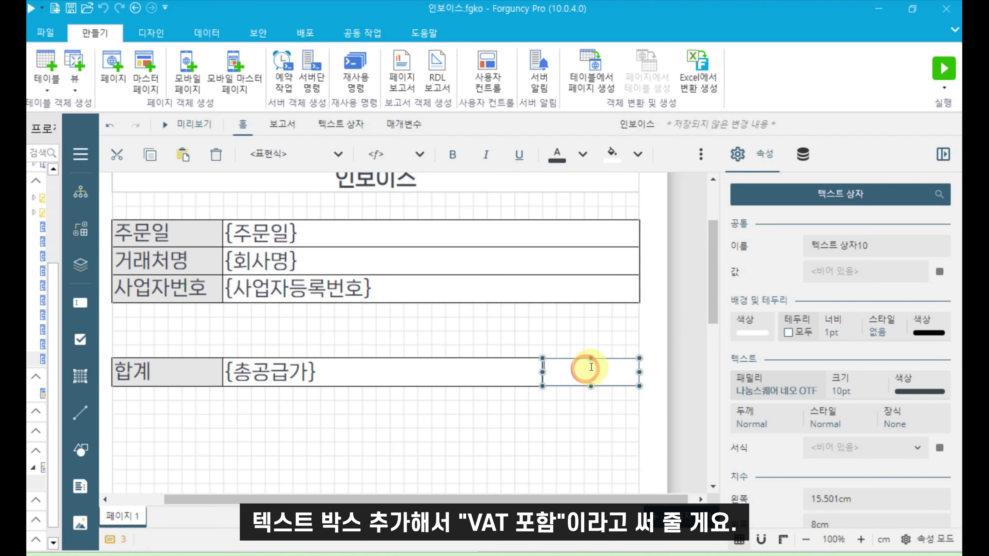
pyautogui.write('(ㅍ')
pyautogui.write(')')
pyautogui.click(580, 395)
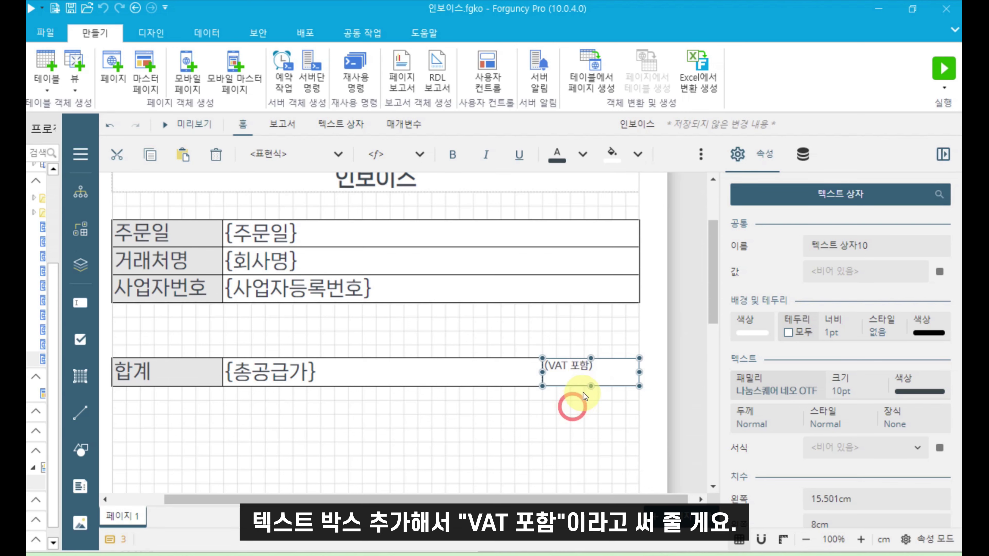
# Step: Center the (VAT 포함) text horizontally and vertically within its box
pyautogui.click(584, 375)
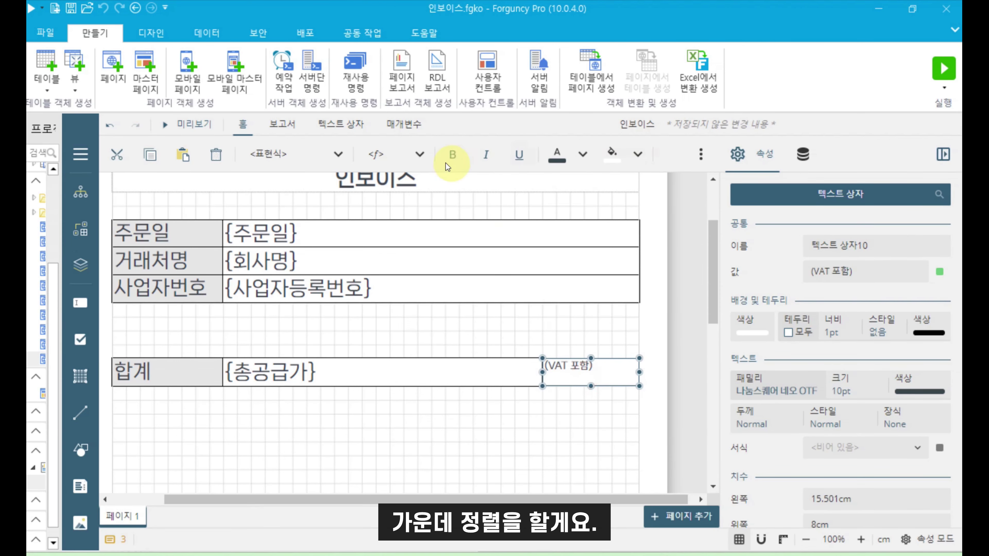
pyautogui.click(418, 155)
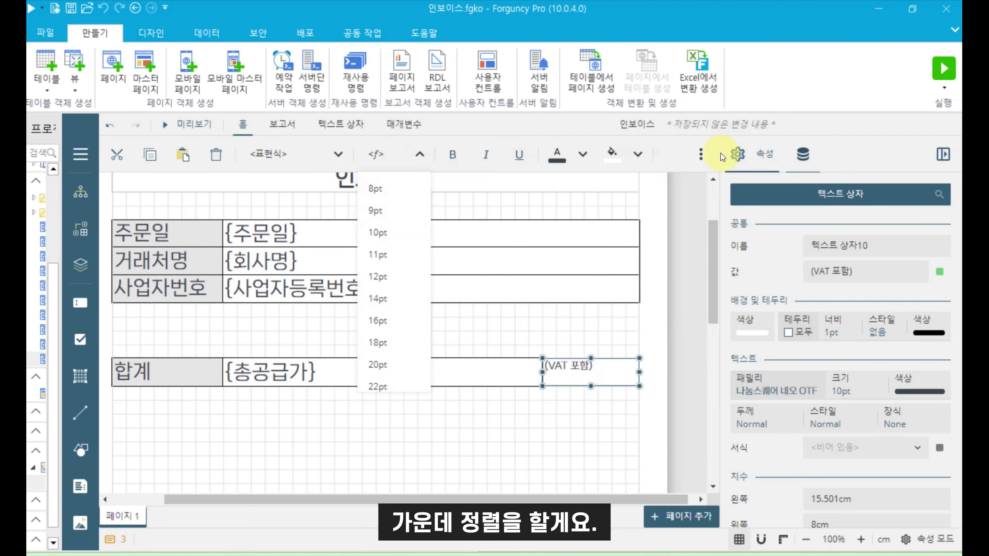
pyautogui.click(701, 154)
pyautogui.click(150, 183)
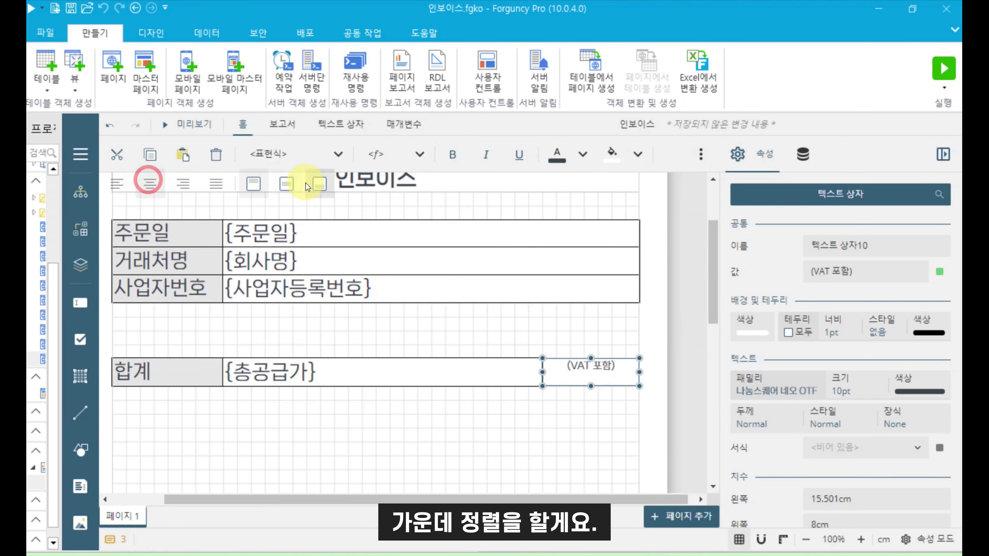
pyautogui.click(286, 184)
pyautogui.click(475, 412)
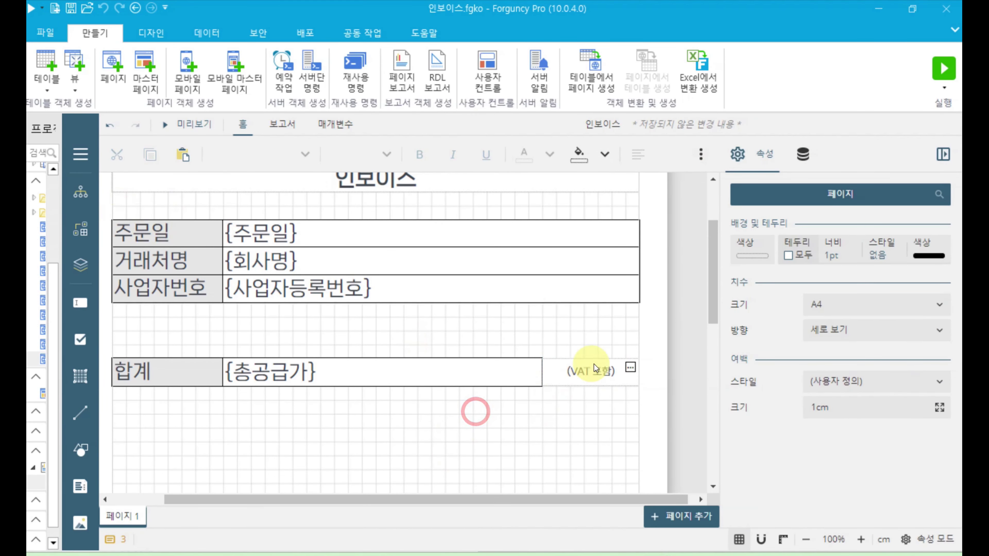
# Step: Switch the property mode to 고급 속성 표시 and set the (VAT 포함) box's border style to 오목
pyautogui.click(590, 373)
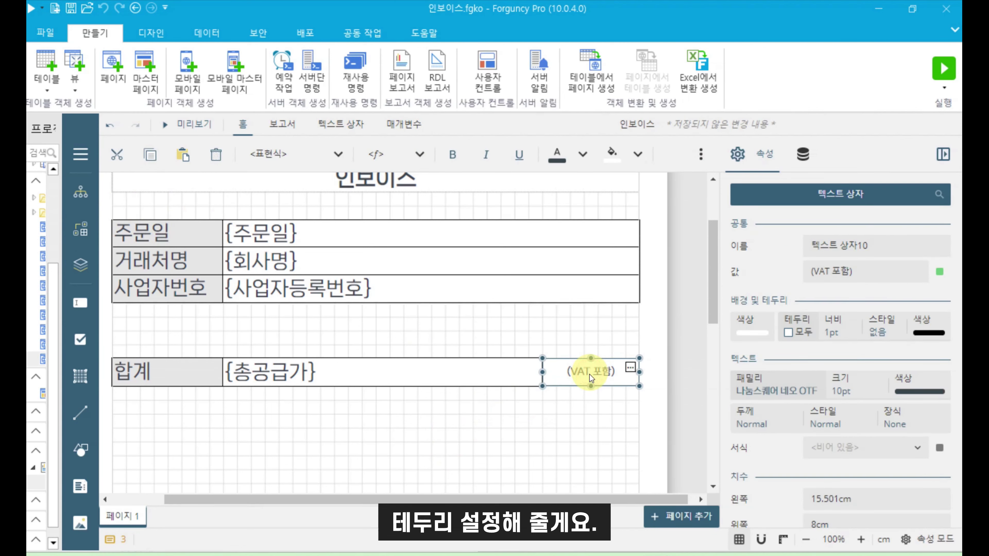
pyautogui.click(933, 542)
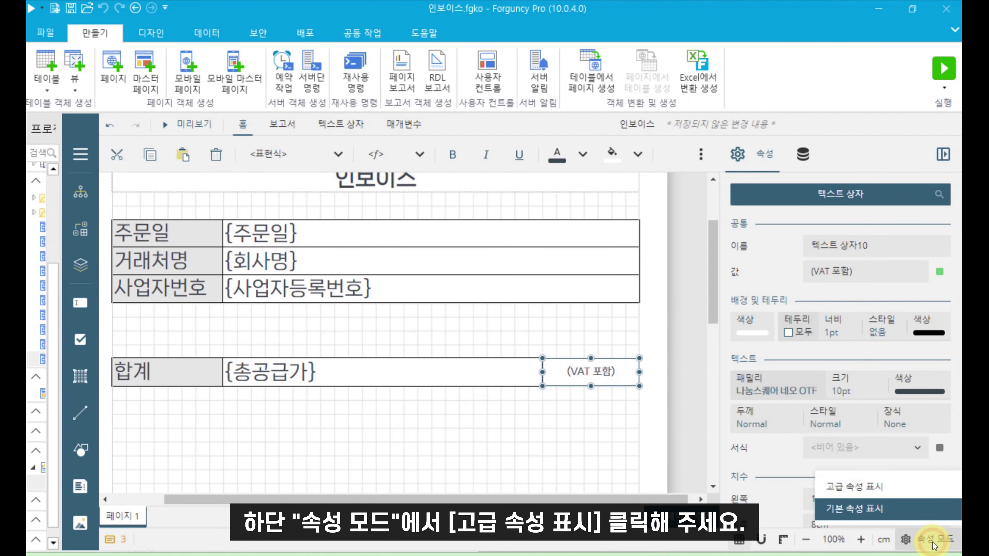
pyautogui.click(899, 488)
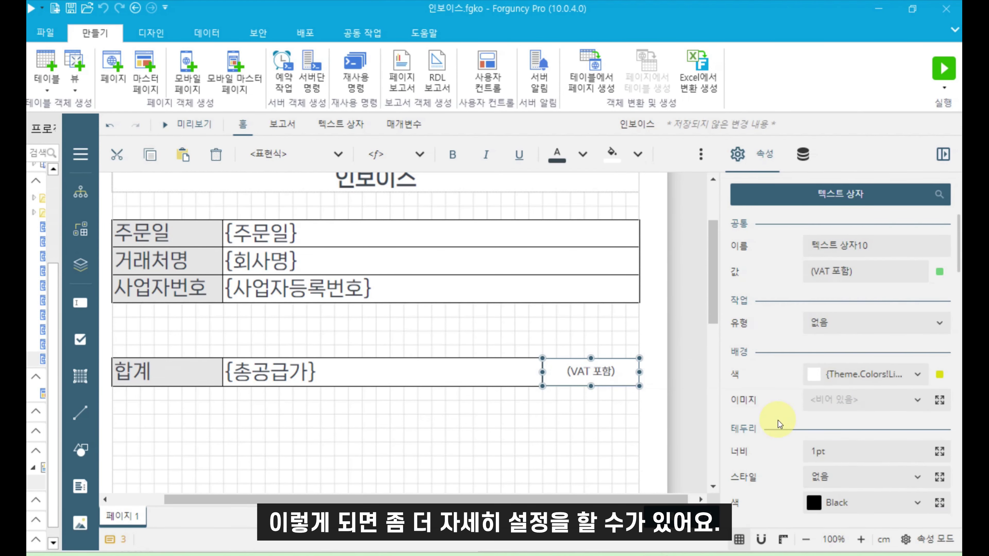
pyautogui.scroll(-2, 778, 453)
pyautogui.click(918, 383)
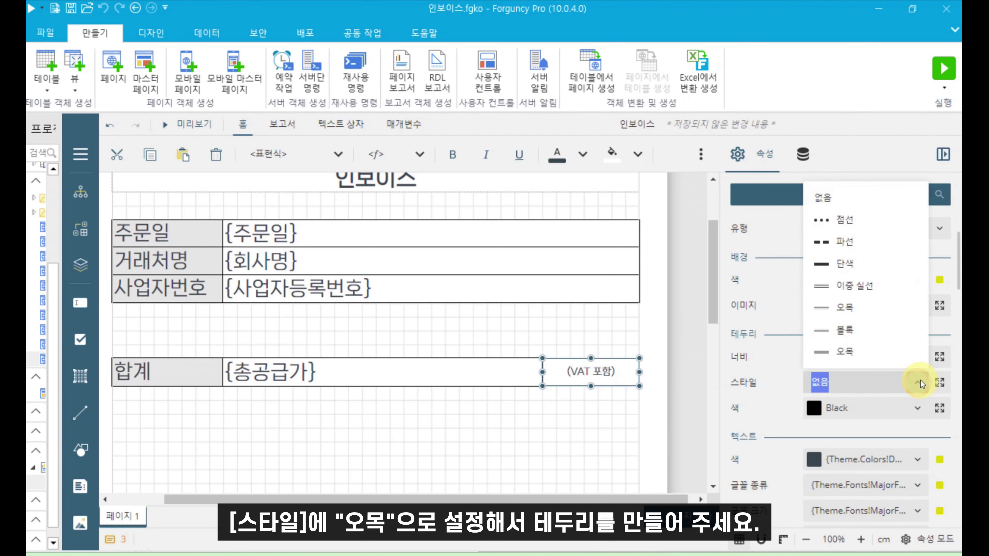
pyautogui.click(851, 311)
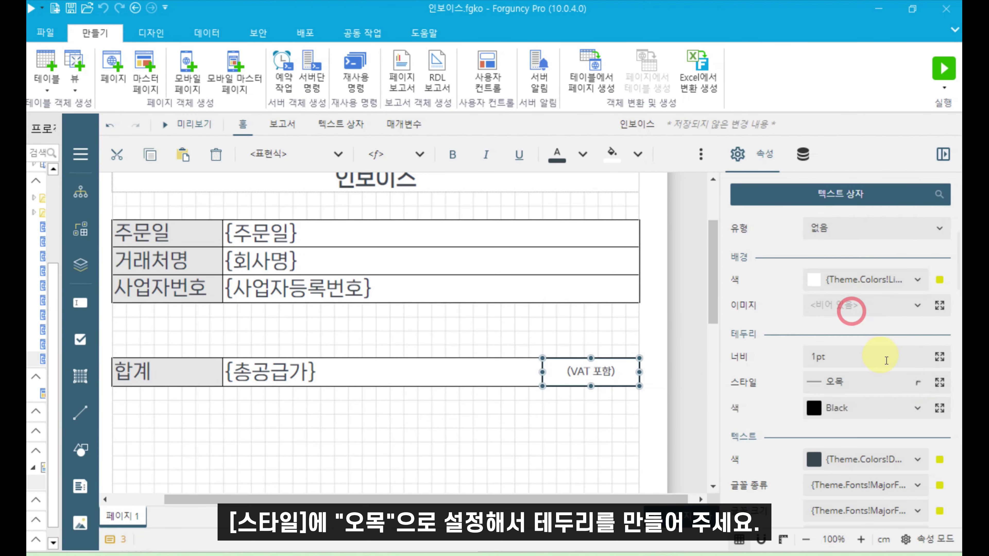
# Step: Set only the left border style of the (VAT 포함) box to 없음
pyautogui.click(941, 383)
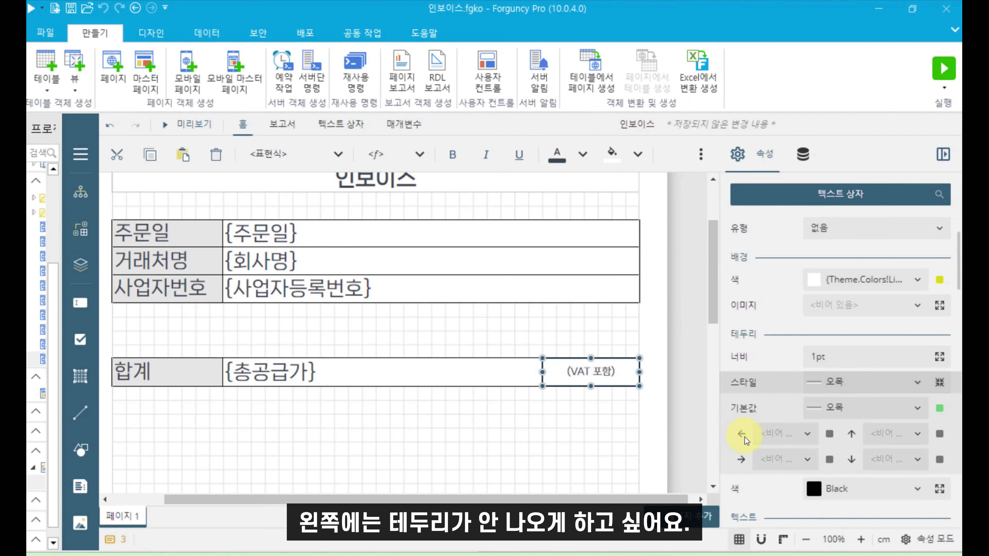
pyautogui.click(808, 434)
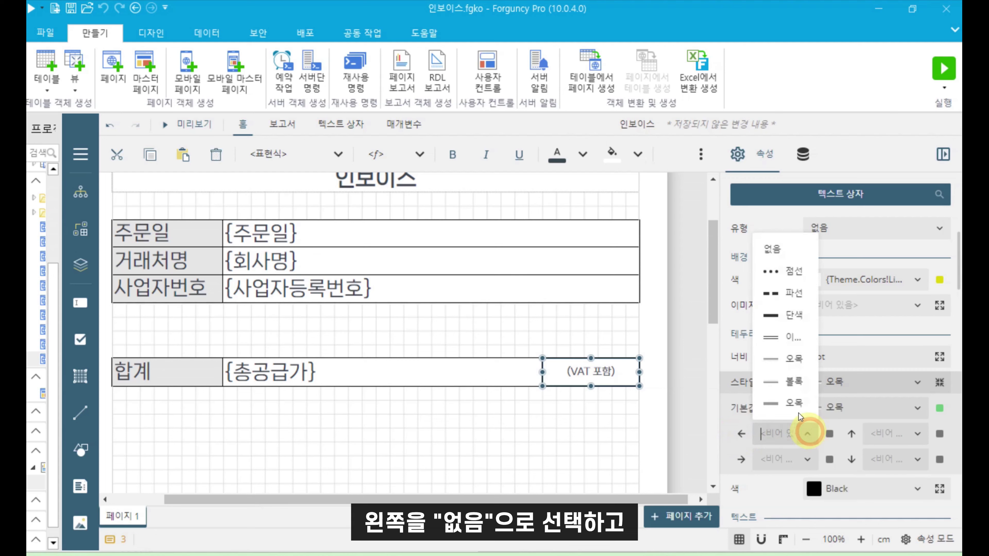
pyautogui.click(780, 258)
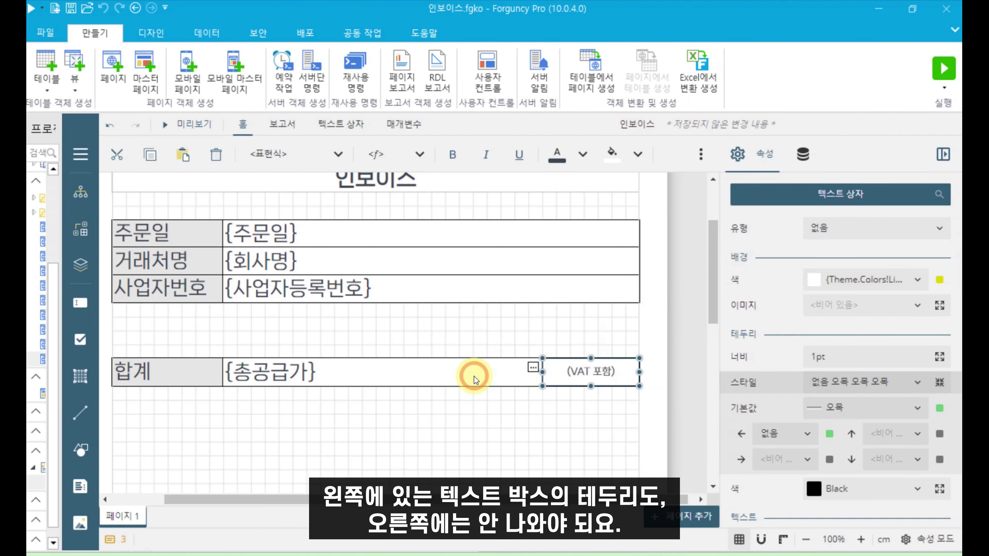
# Step: Set only the right border style of the {총공급가} box to 없음
pyautogui.click(474, 377)
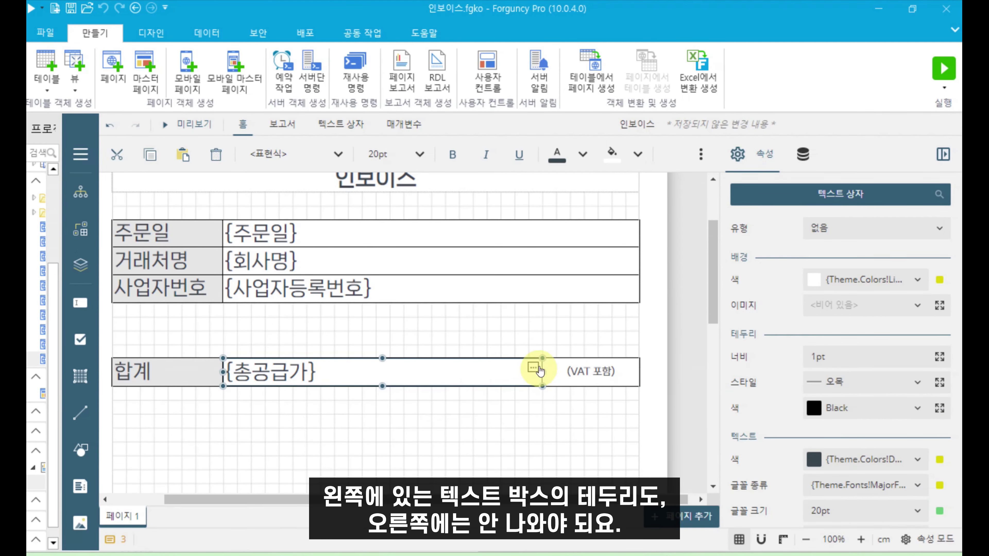
pyautogui.click(939, 382)
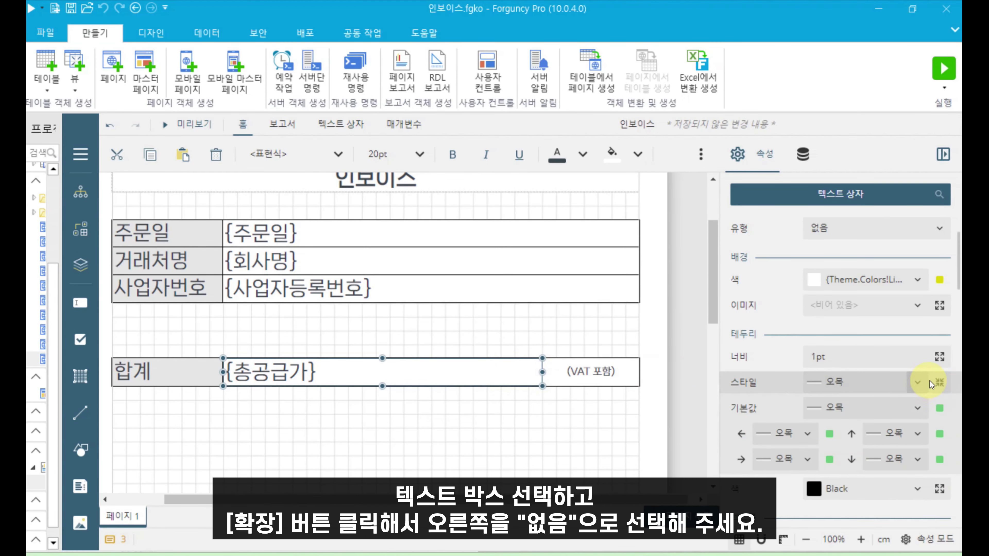
pyautogui.click(805, 459)
pyautogui.click(764, 277)
pyautogui.click(551, 436)
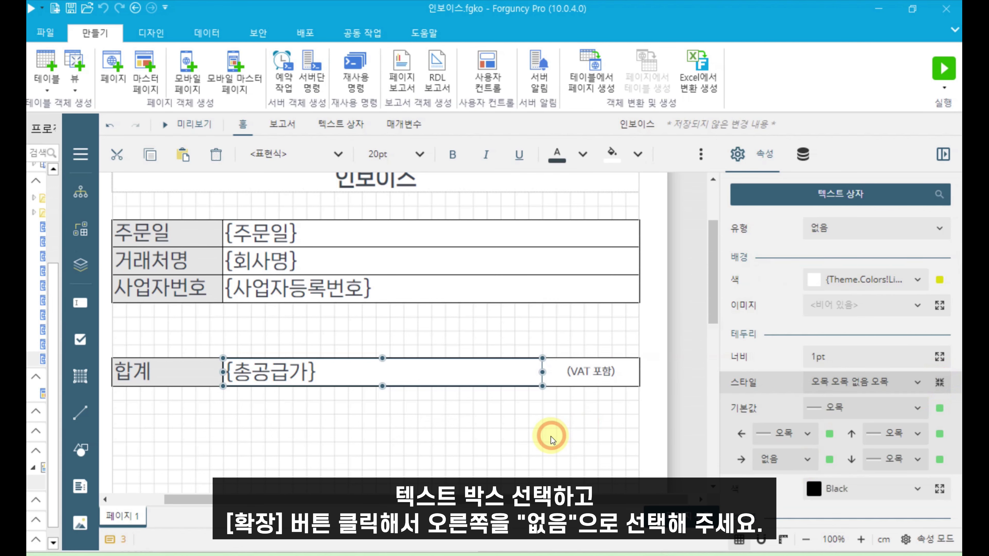
# Step: Preview the report to check the 합계 row's borders and values, and return to the designer
pyautogui.click(167, 124)
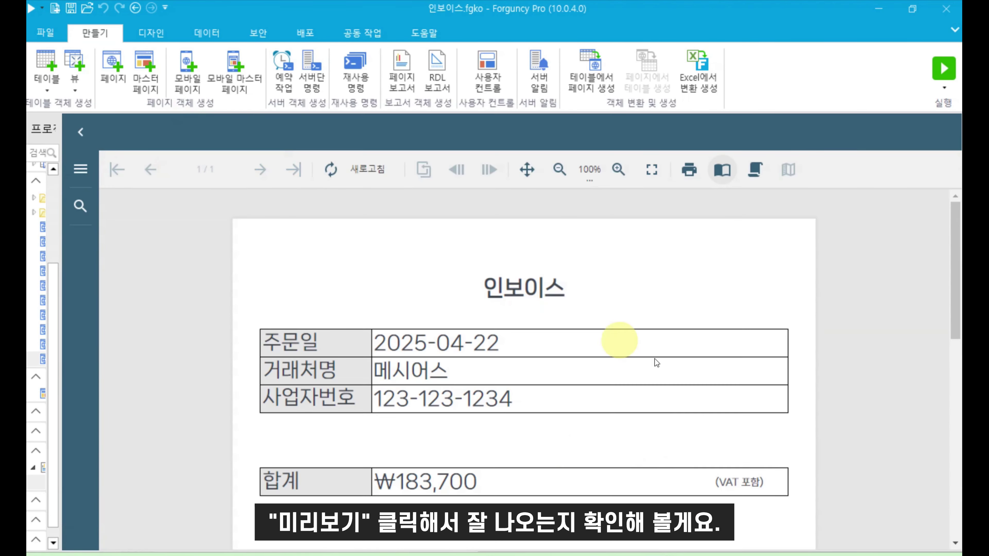
pyautogui.scroll(-1, 697, 483)
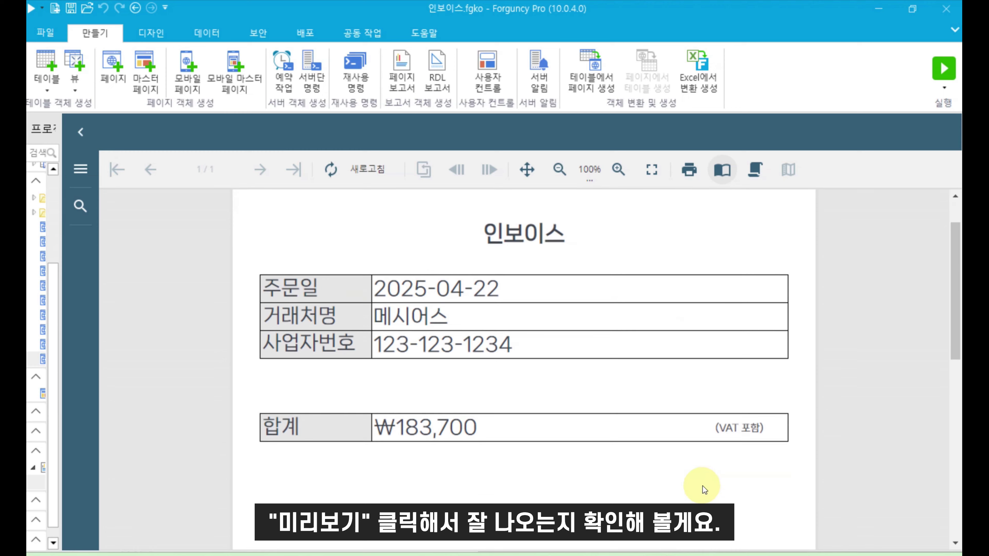
pyautogui.click(80, 131)
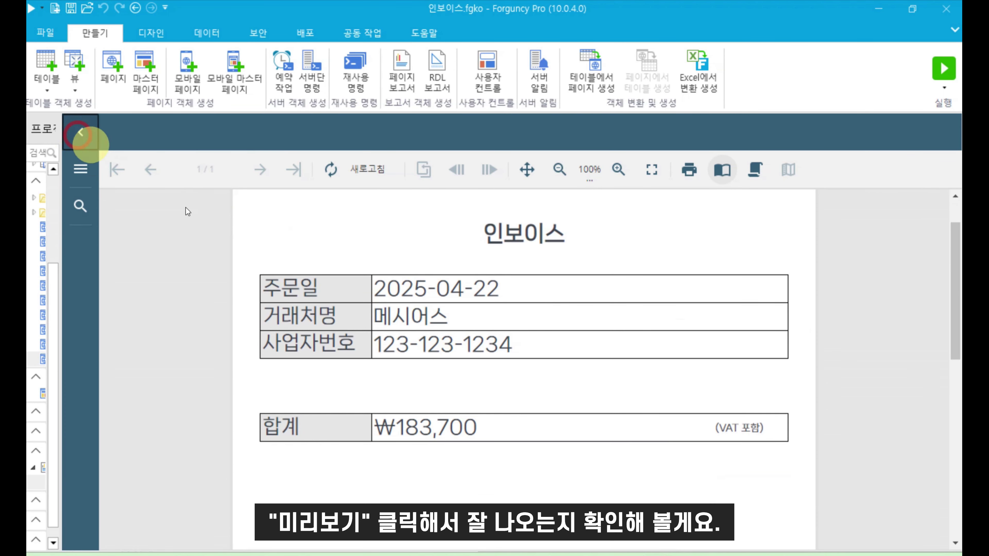
# Step: Add a table below the 합계 row, aligned with its left edge, and extend its fixed layout area to the full content width
pyautogui.scroll(-2, 249, 451)
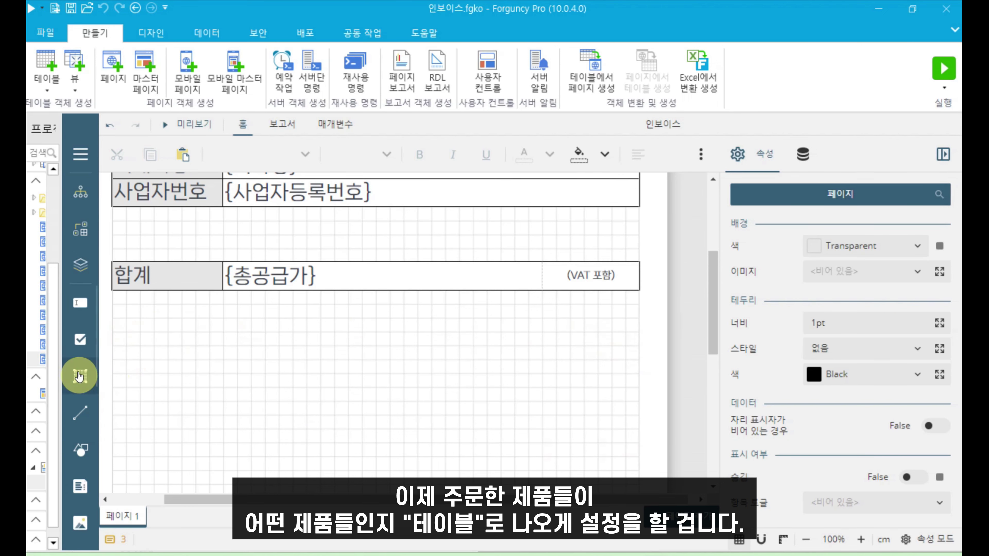
pyautogui.scroll(-4, 79, 377)
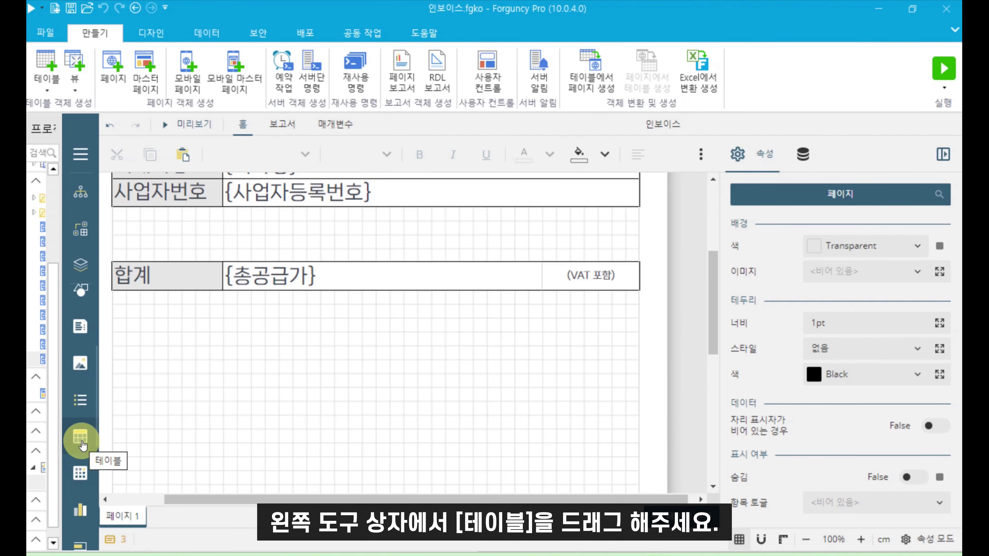
pyautogui.moveTo(81, 445); pyautogui.dragTo(148, 360)
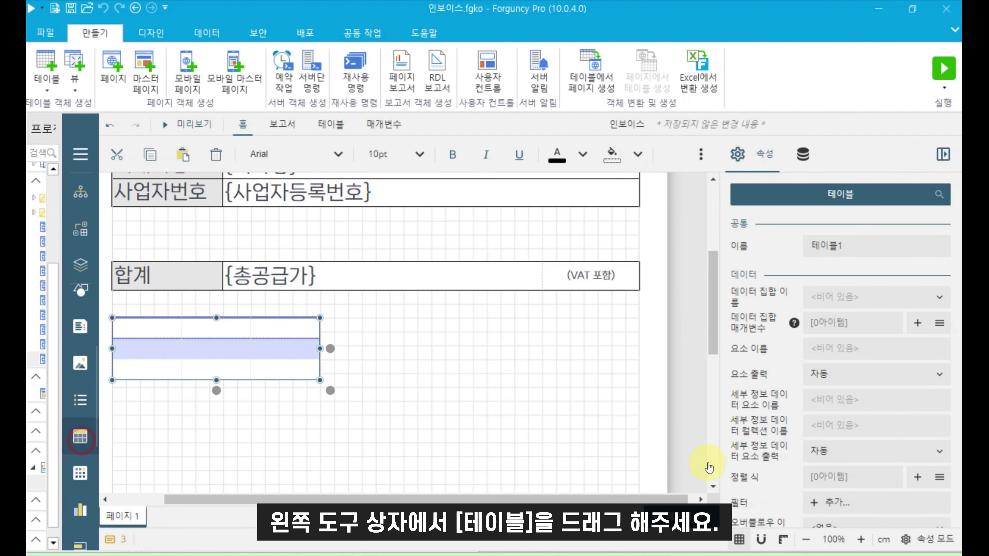
pyautogui.moveTo(254, 317); pyautogui.dragTo(252, 344)
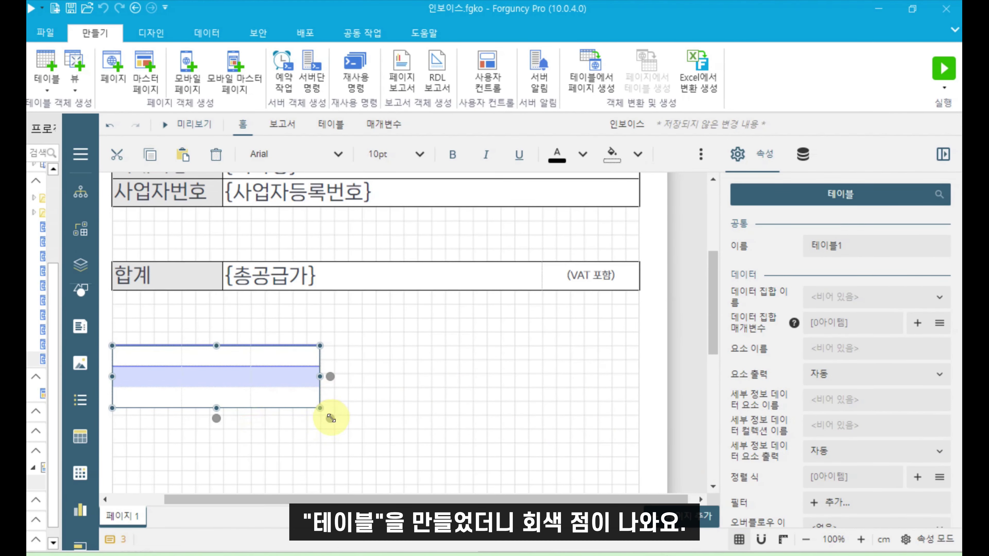
pyautogui.moveTo(330, 418)
pyautogui.mouseDown()
pyautogui.moveTo(639, 454)
pyautogui.moveTo(647, 472)
pyautogui.mouseUp()
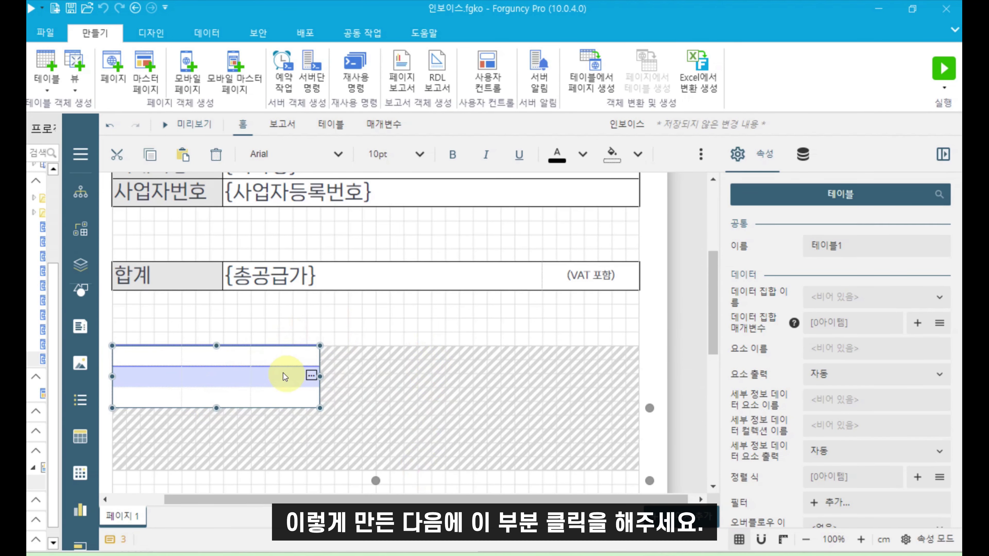
# Step: Insert 3 columns to the left (왼쪽) of the table's last column
pyautogui.click(267, 352)
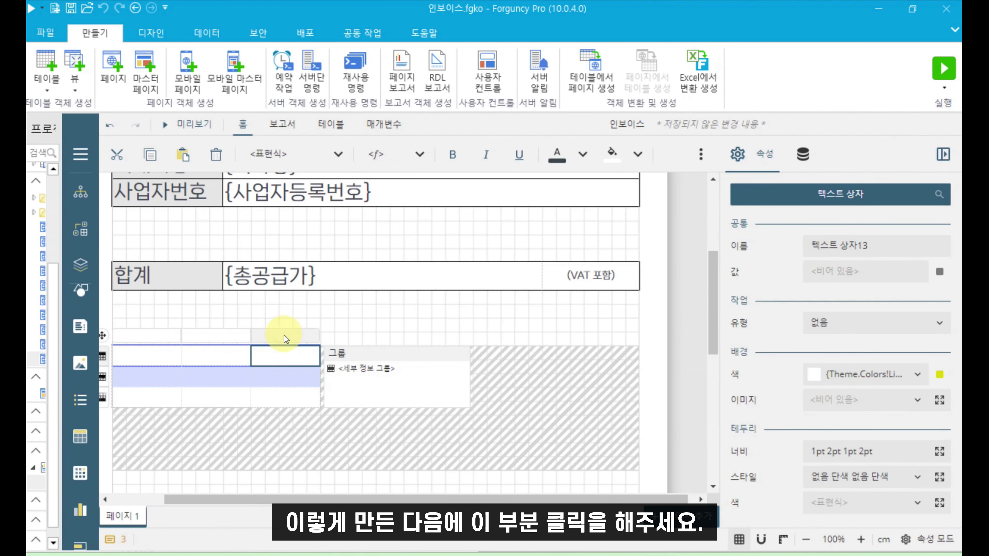
pyautogui.click(292, 335)
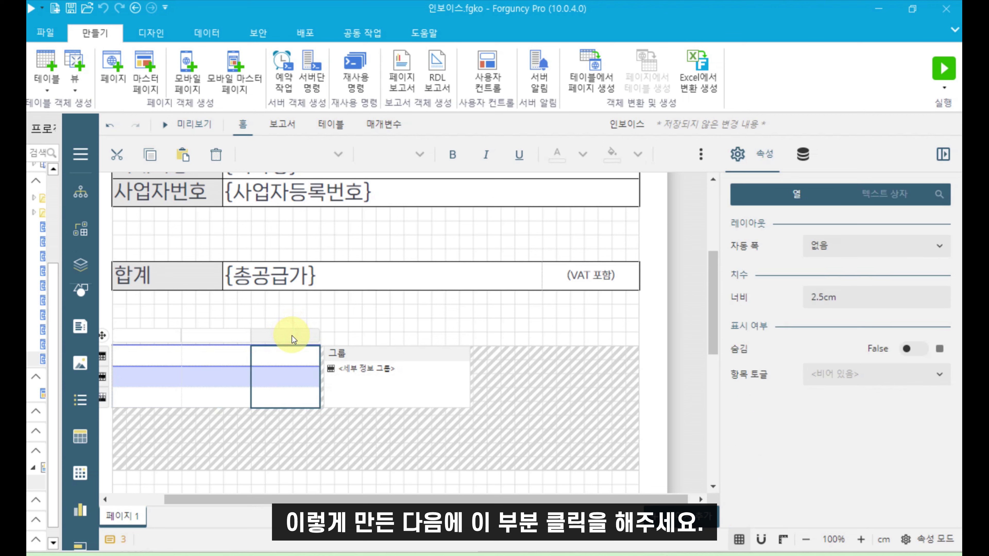
pyautogui.rightClick(292, 335)
pyautogui.moveTo(364, 466)
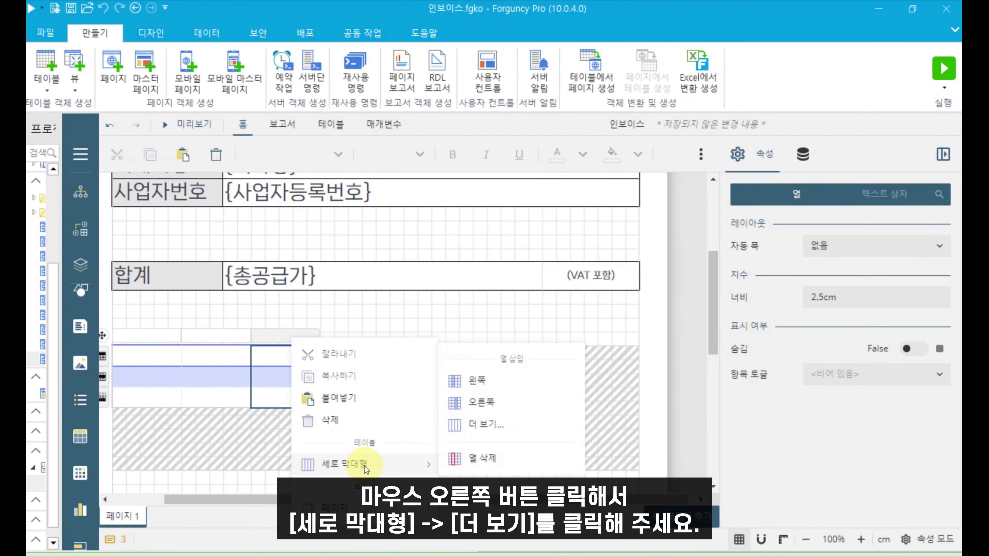
pyautogui.click(499, 428)
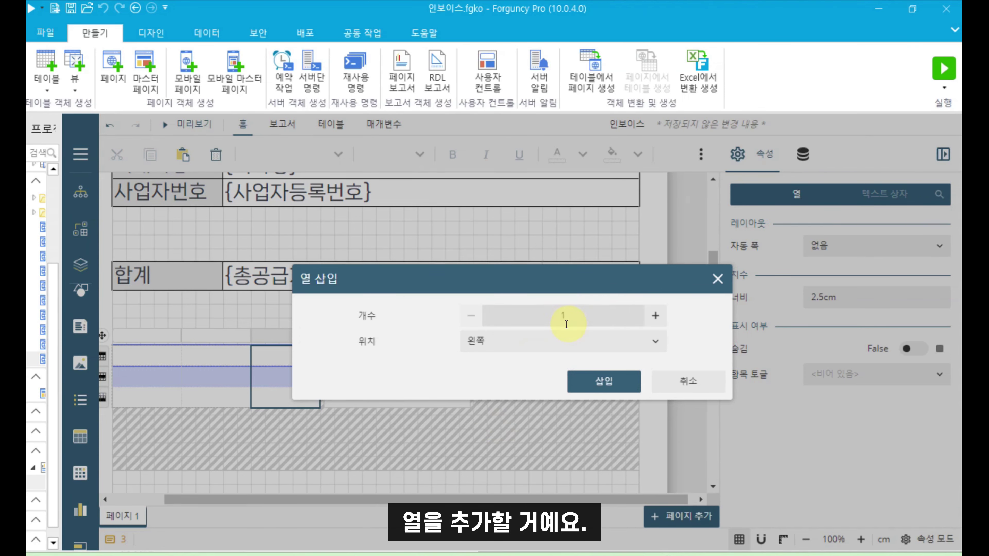
pyautogui.click(584, 314)
pyautogui.press('BackSpace')
pyautogui.write('3')
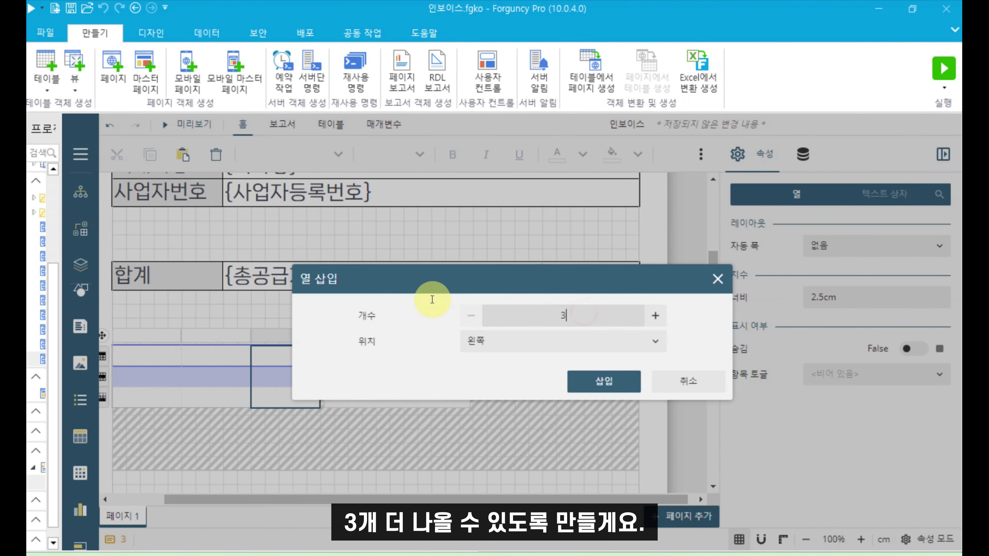
pyautogui.click(604, 378)
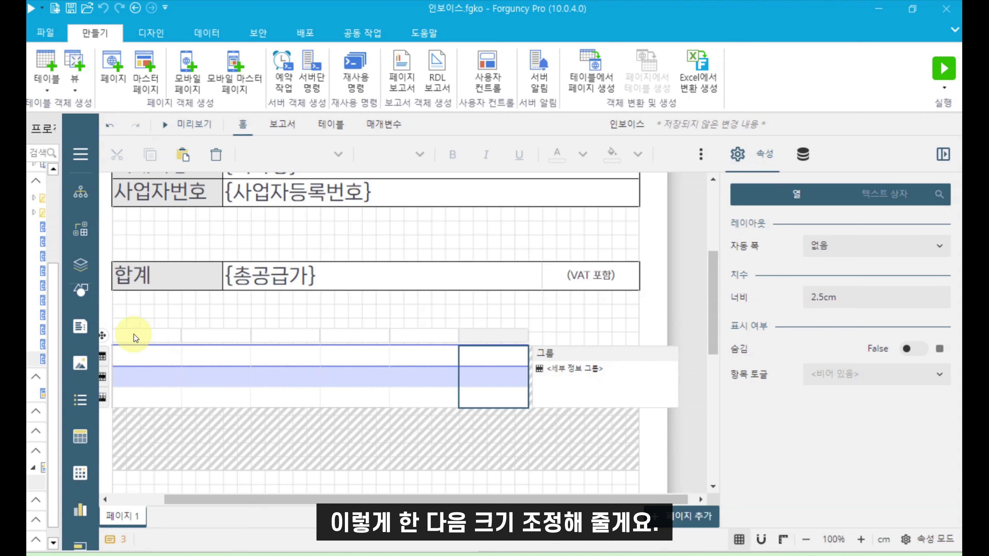
# Step: Enlarge the whole table to the full content width, with rows about 1 cm high
pyautogui.click(104, 336)
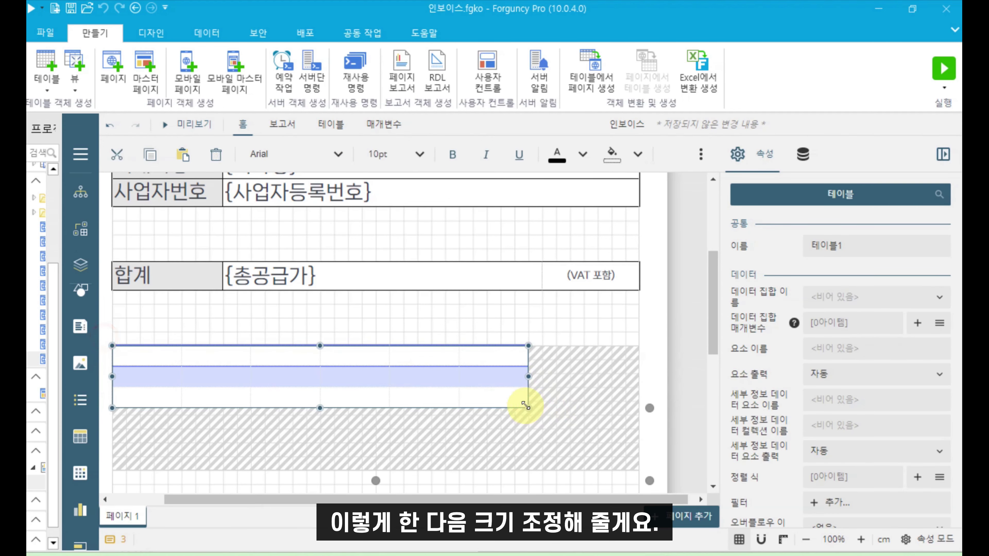
pyautogui.moveTo(529, 408); pyautogui.dragTo(635, 417)
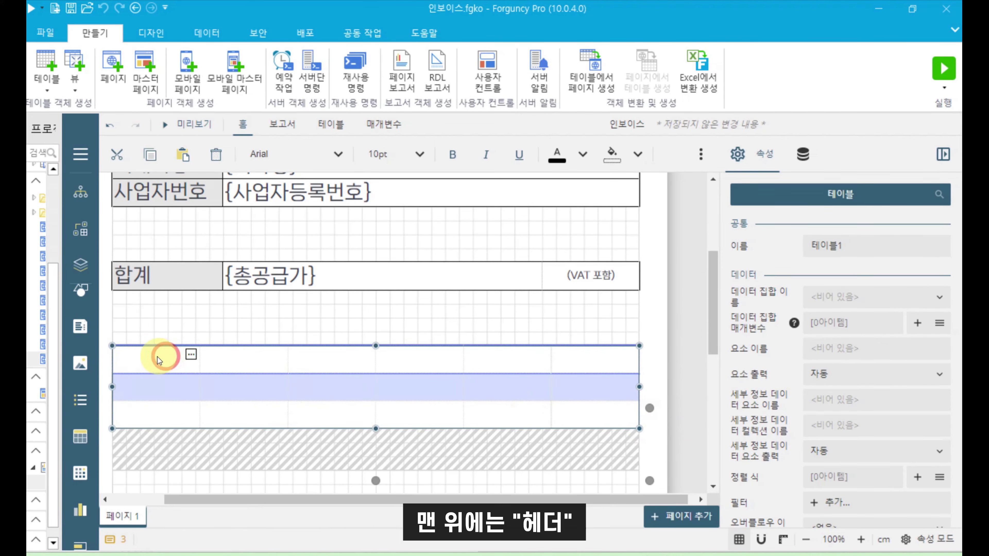
# Step: Review the new table's header, data and footer rows, and bind the data row's first cell to the 제품명 field
pyautogui.click(125, 355)
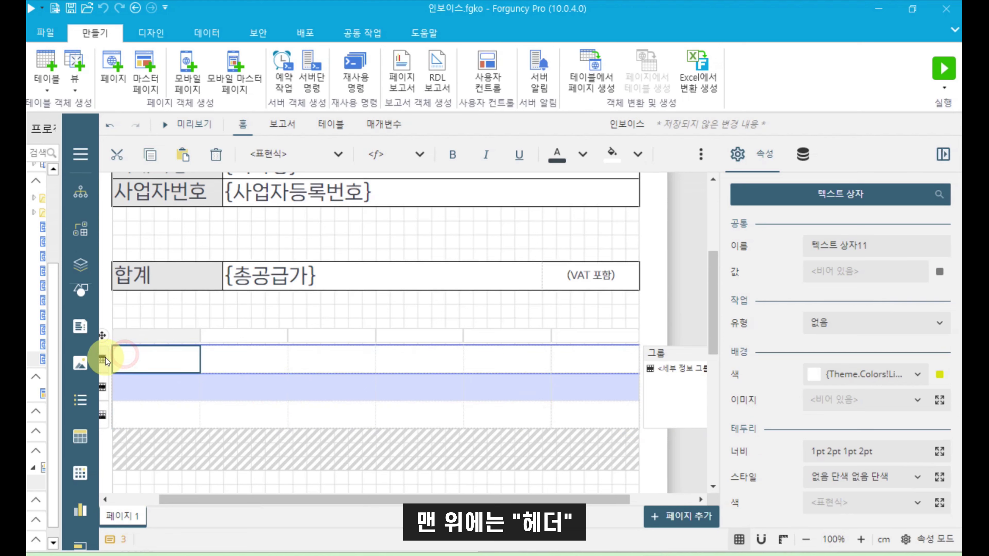
pyautogui.click(103, 359)
pyautogui.click(103, 387)
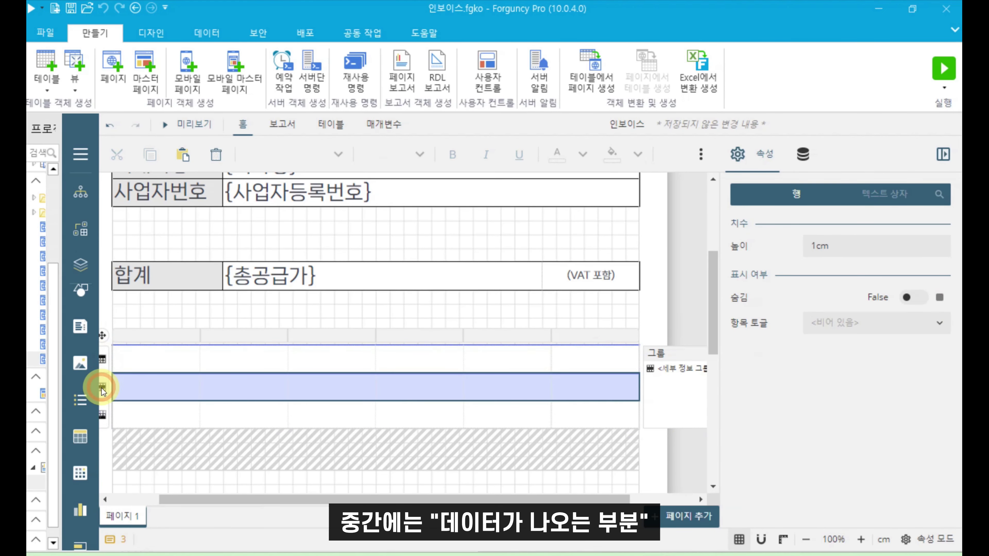
pyautogui.click(103, 416)
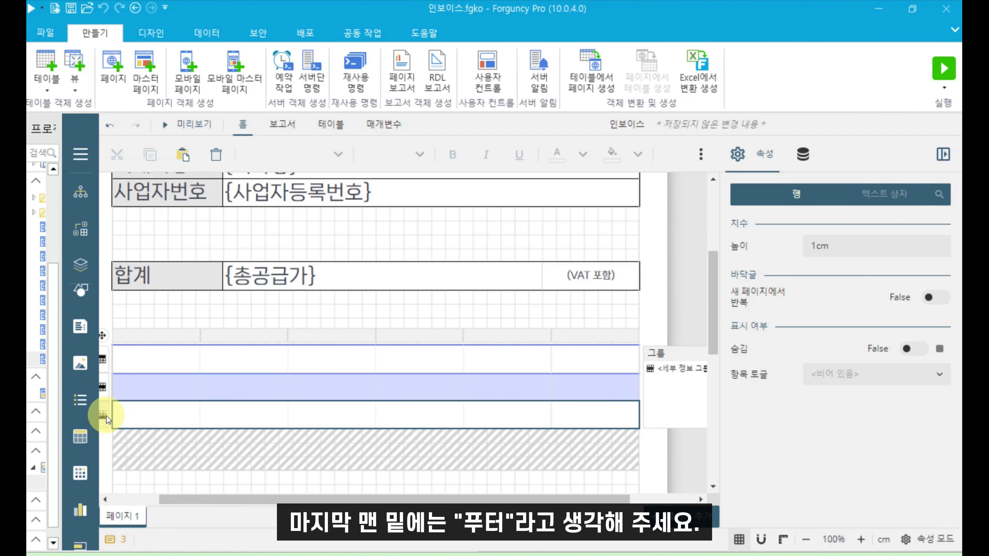
pyautogui.click(145, 396)
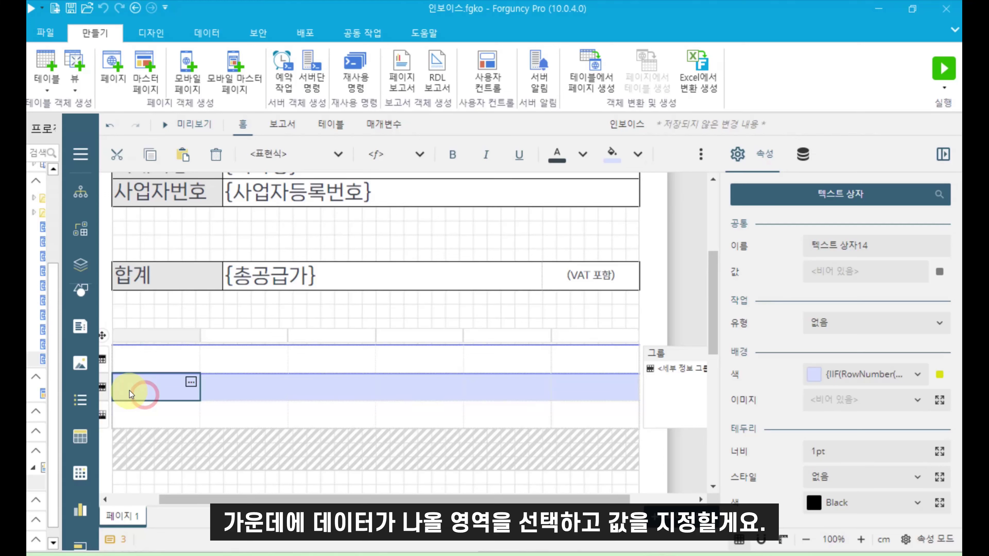
pyautogui.click(191, 383)
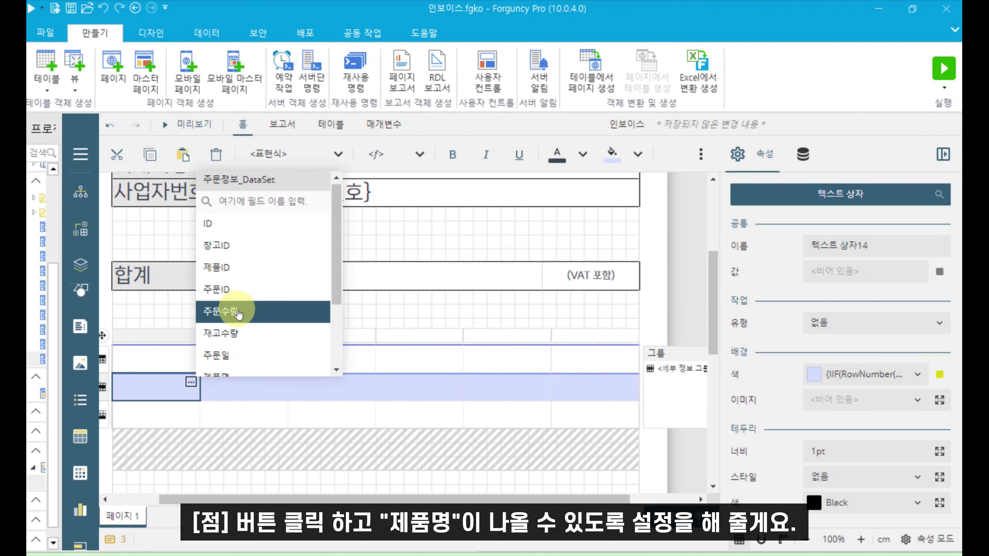
pyautogui.scroll(-3, 239, 312)
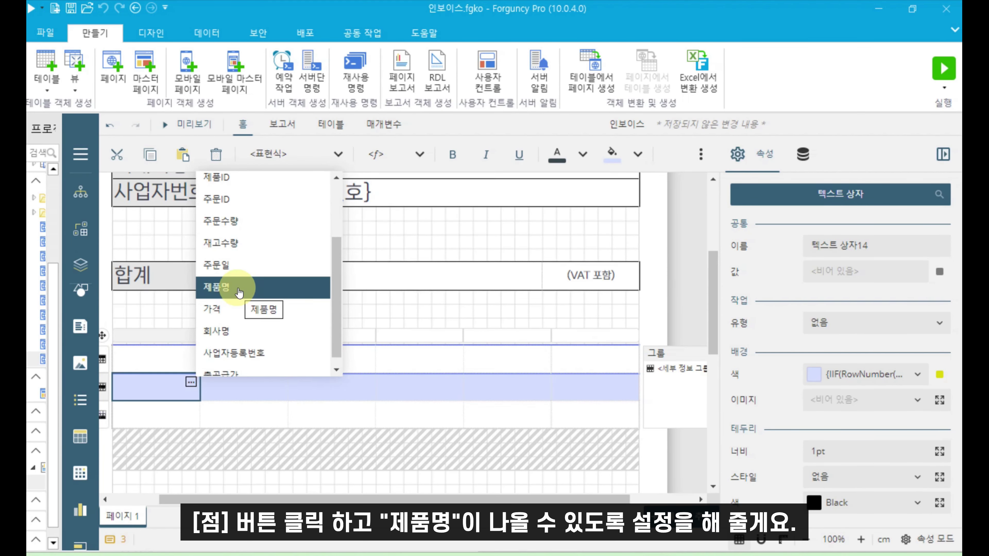
pyautogui.click(239, 291)
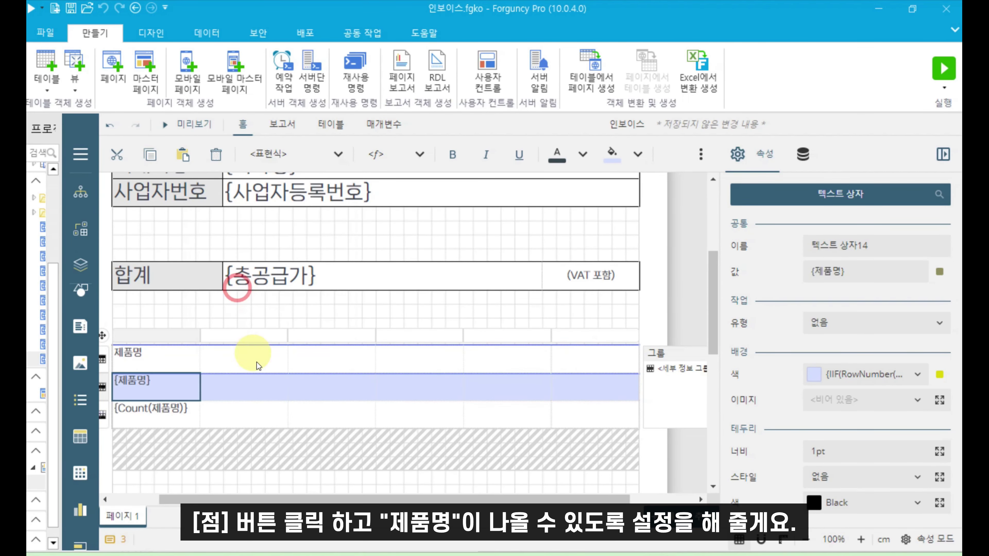
# Step: Bind the data row's second cell to the 주문수량 field and its third cell to the 가격 field
pyautogui.click(278, 382)
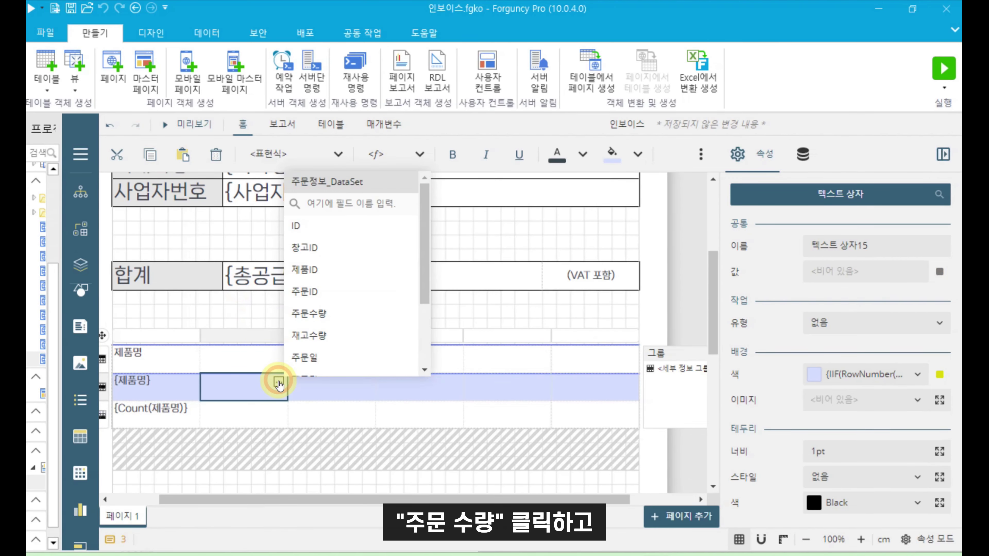
pyautogui.click(322, 324)
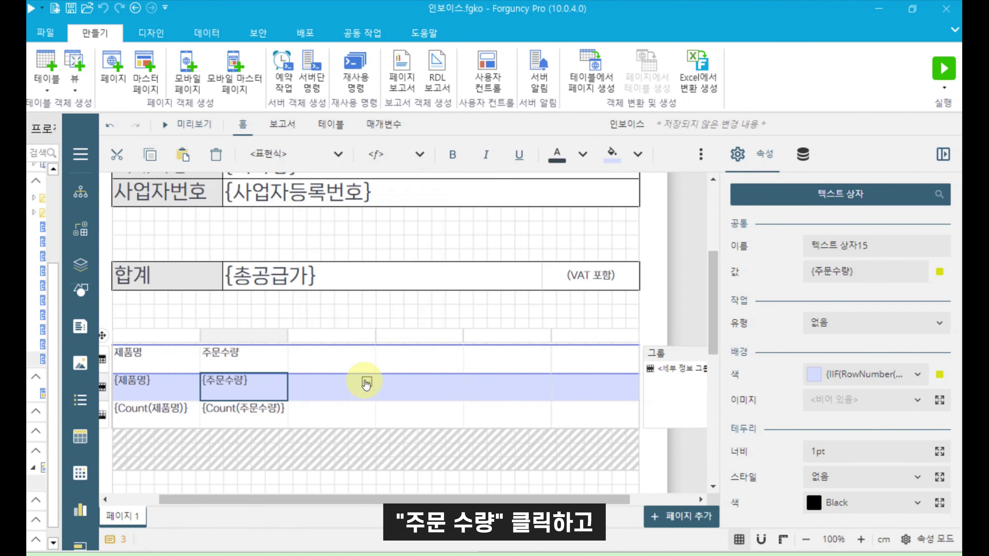
pyautogui.click(366, 383)
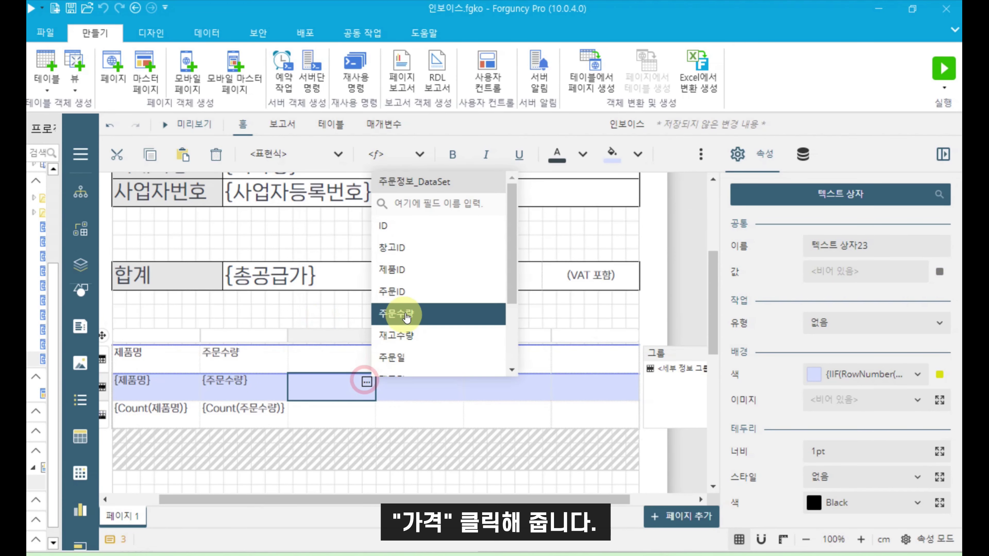
pyautogui.scroll(-3, 407, 323)
pyautogui.click(409, 339)
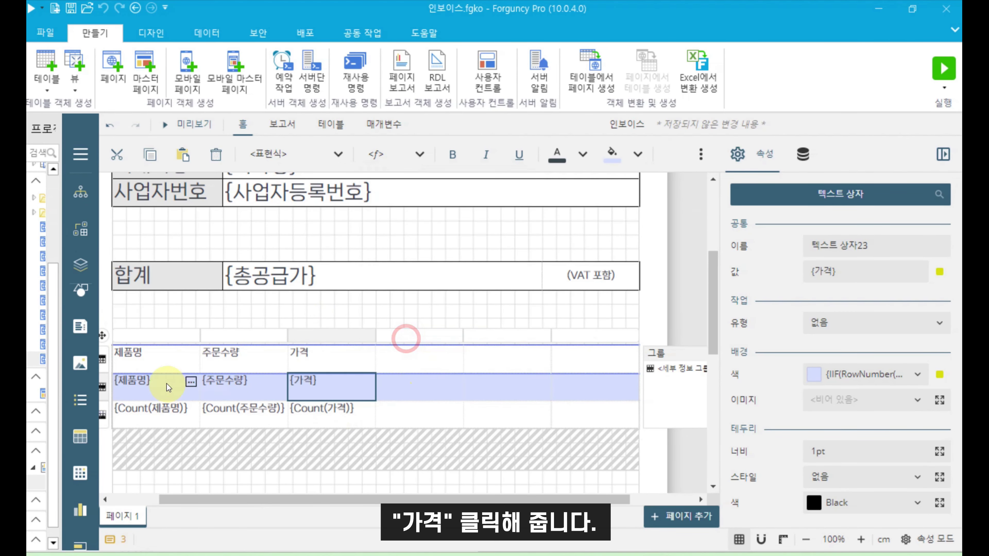
# Step: Clear the Count expressions from the footer cells under 제품명, 주문수량 and 가격
pyautogui.click(168, 413)
pyautogui.press('Delete')
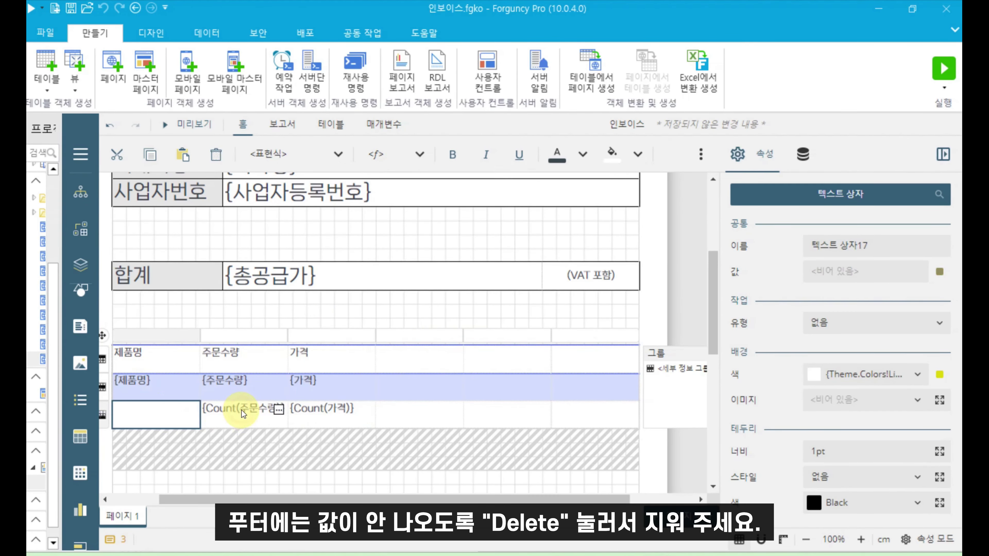
pyautogui.click(241, 412)
pyautogui.press('Delete')
pyautogui.click(321, 410)
pyautogui.press('Delete')
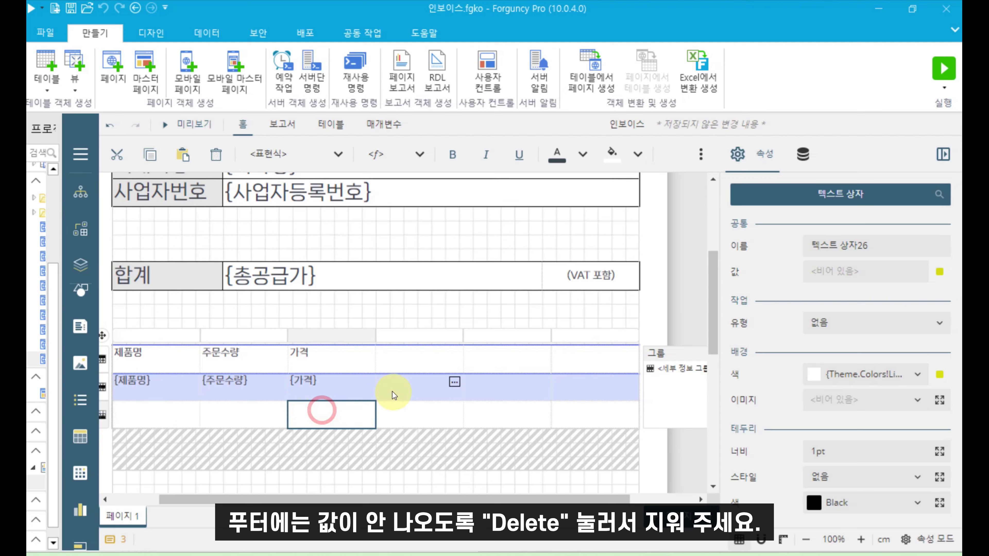
# Step: Label the fourth column's header 공급가액 and enter the expression {주문수량*가격} in its data cell
pyautogui.click(407, 360)
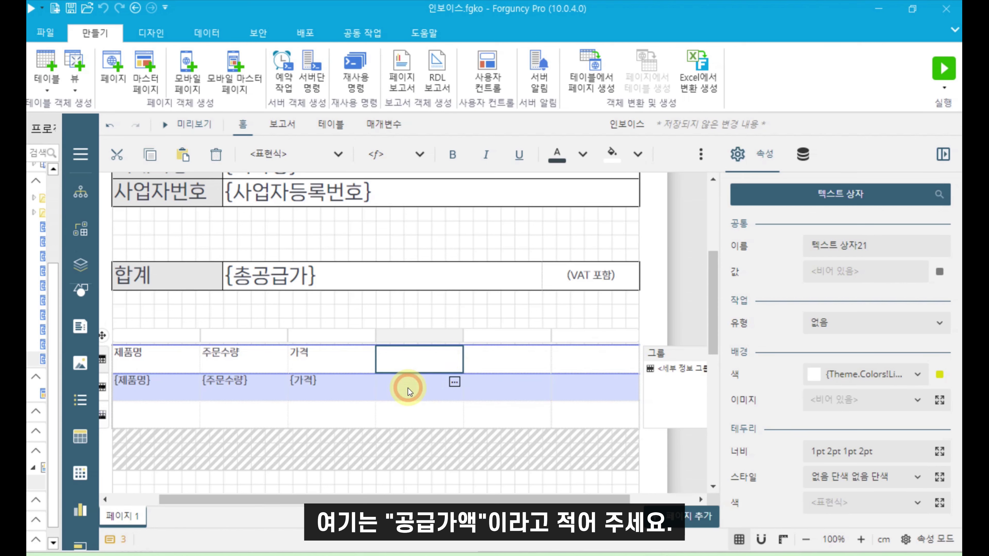
pyautogui.click(408, 388)
pyautogui.click(400, 362)
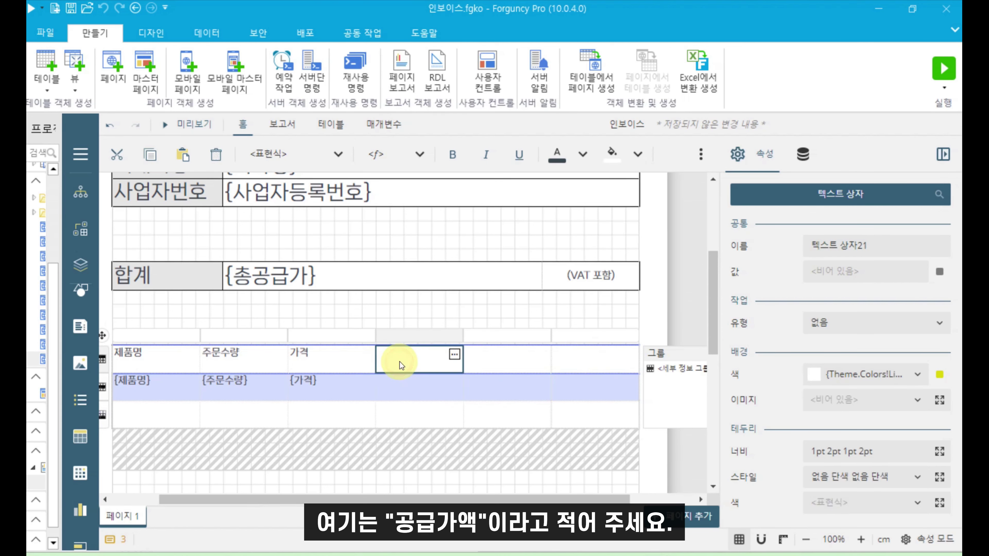
pyautogui.write('공급갱')
pyautogui.write('액')
pyautogui.click(406, 394)
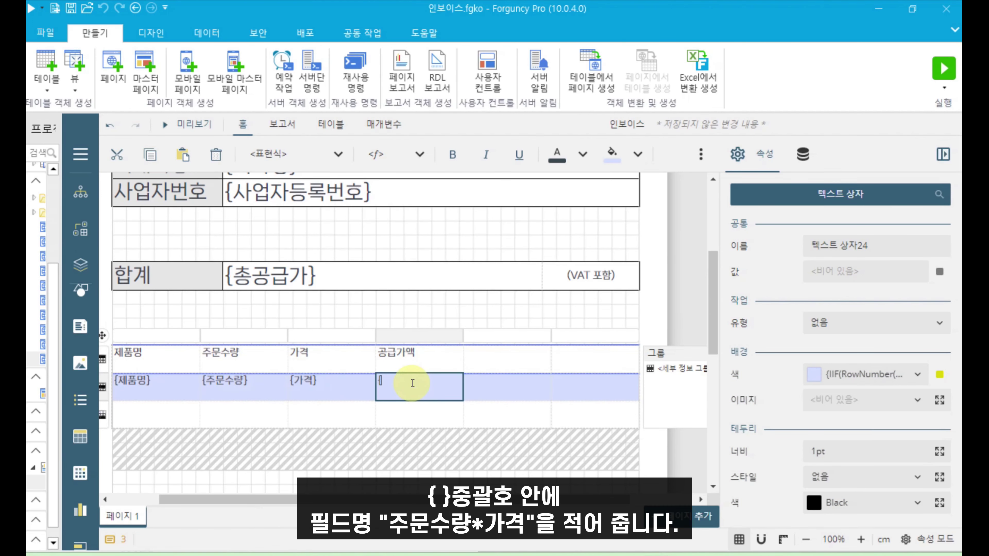
pyautogui.write('{주문수량')
pyautogui.write('*가겨')
pyautogui.press('Return')
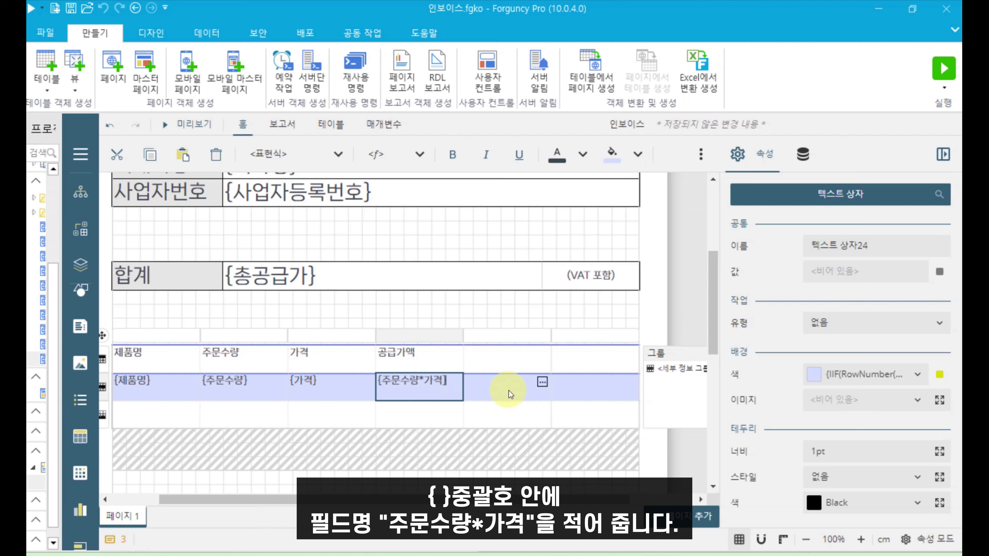
# Step: Label the header cell of the table's fifth column 부가세
pyautogui.click(507, 390)
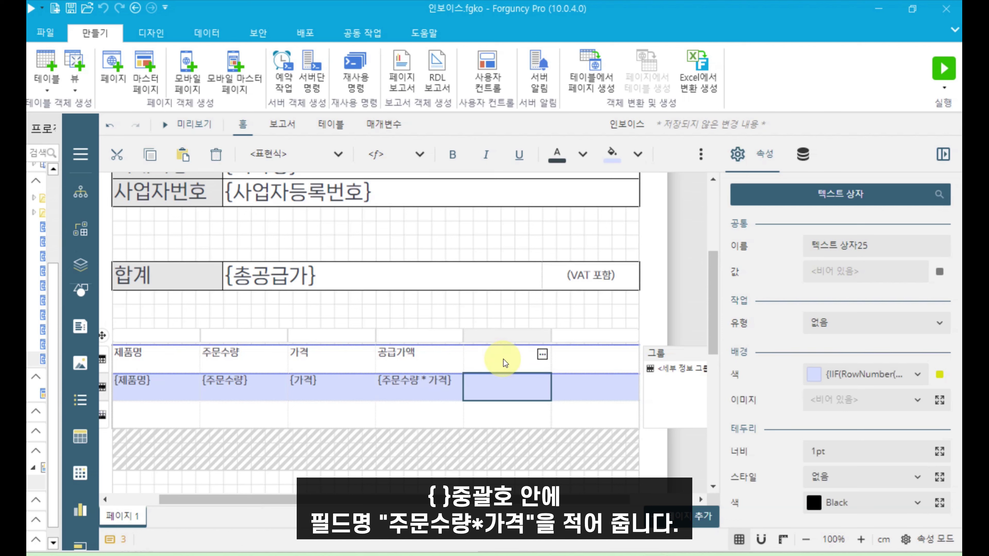
pyautogui.click(504, 359)
pyautogui.write('부가세')
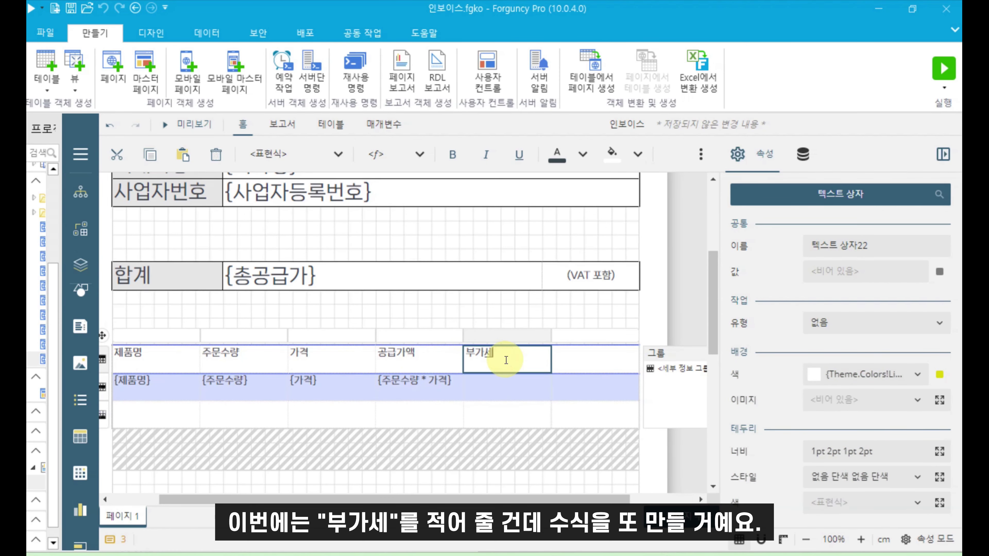
pyautogui.click(488, 389)
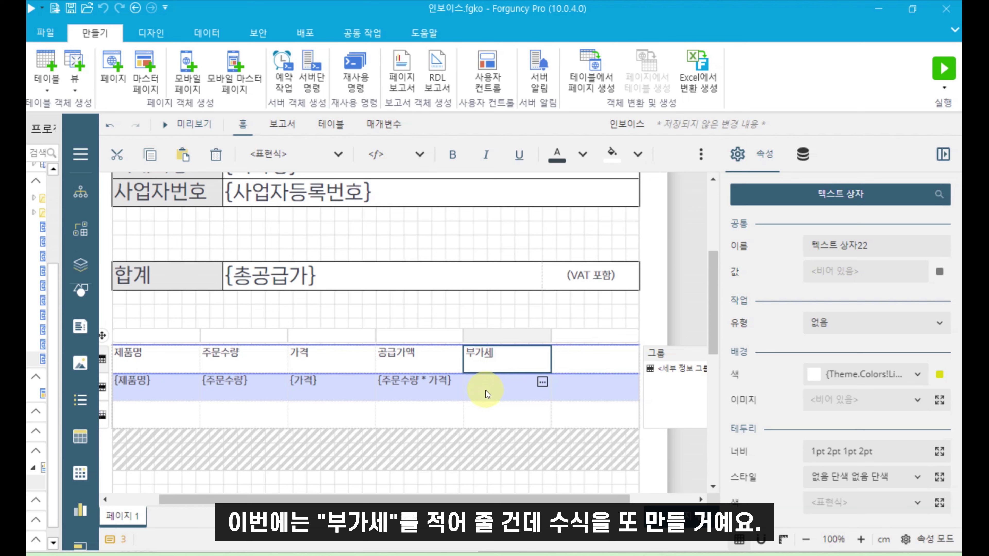
# Step: Open the expression editor (셀 식) for the 부가세 data cell, examine the date functions' syntax and descriptions, and enlarge the dialog
pyautogui.rightClick(500, 386)
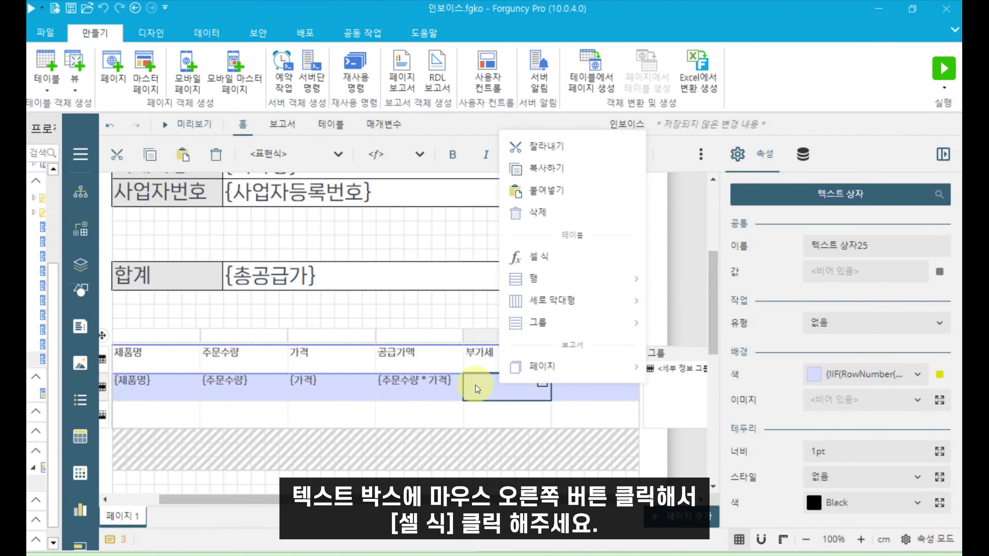
pyautogui.click(564, 260)
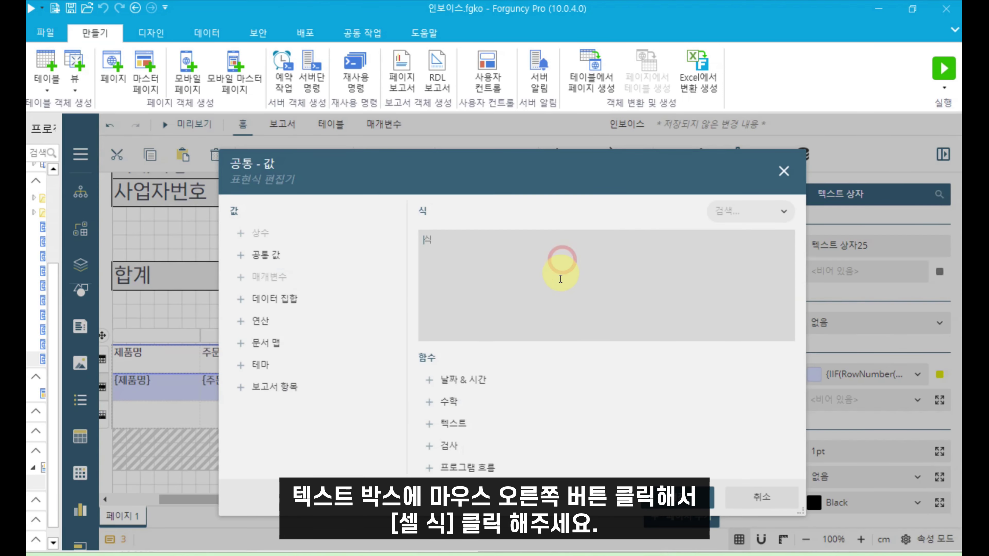
pyautogui.click(430, 380)
pyautogui.click(473, 403)
pyautogui.click(490, 410)
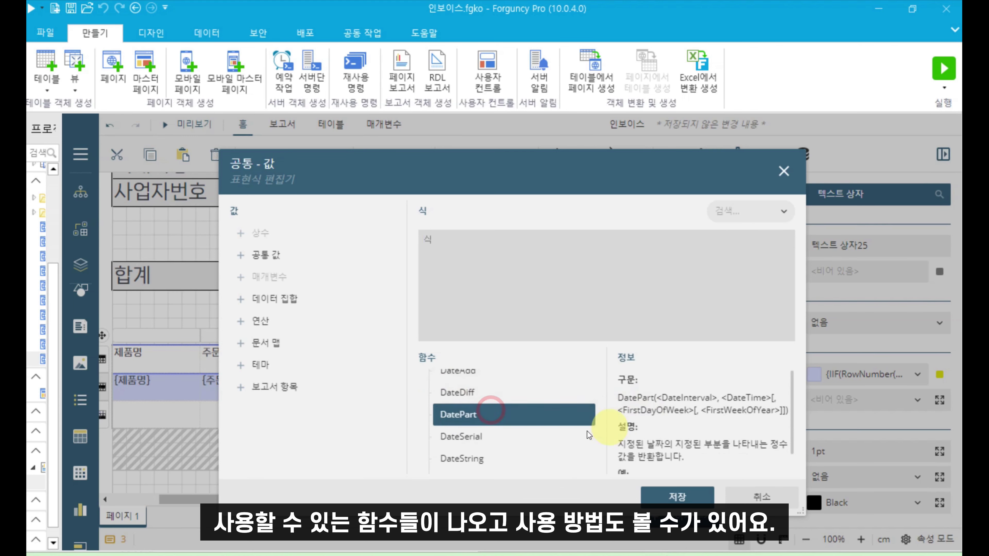
pyautogui.scroll(-1, 506, 424)
pyautogui.click(500, 423)
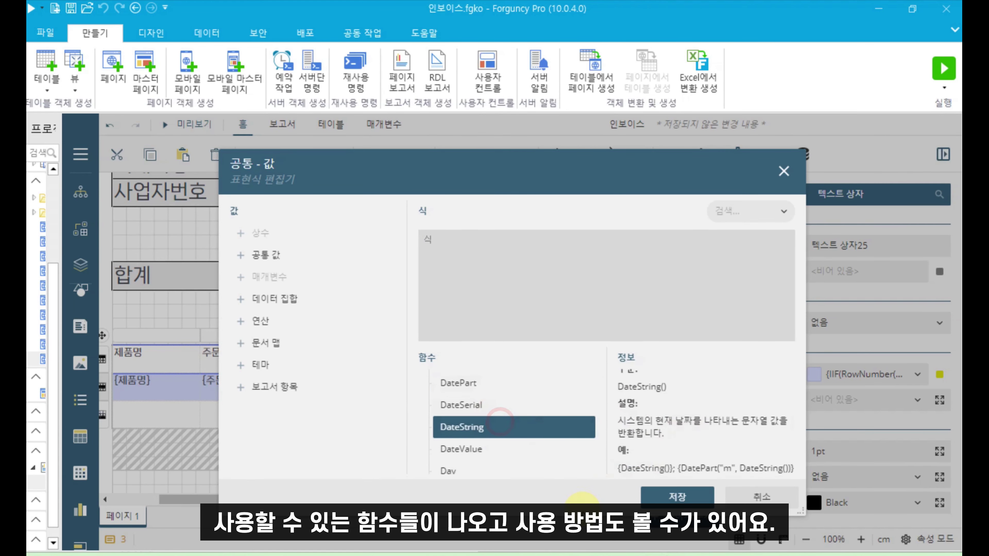
pyautogui.moveTo(391, 155); pyautogui.dragTo(536, 151)
# Step: Enter the expression {가격*주문수량*0.1} for the 부가세 data cell and save it
pyautogui.click(491, 259)
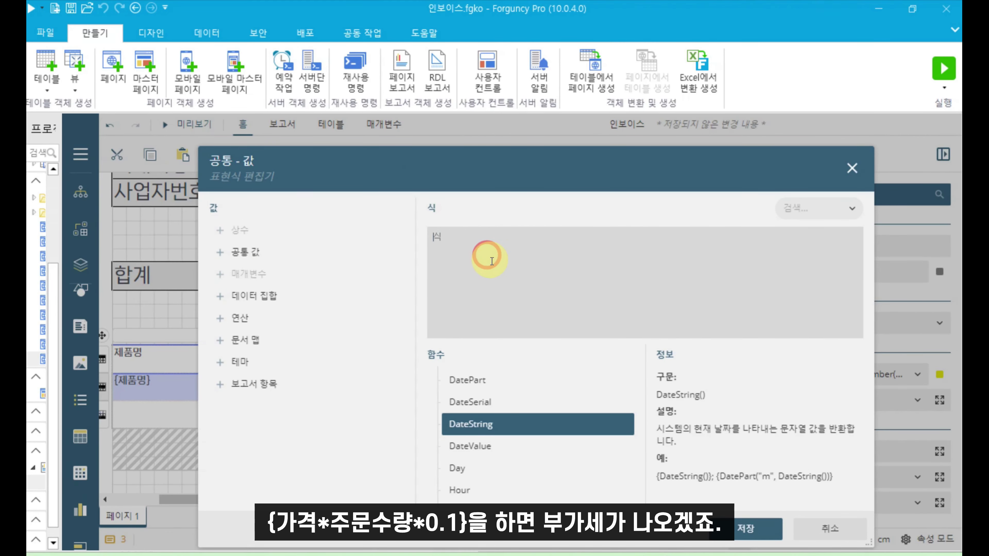
pyautogui.write('{가격*주문수량*0.1')
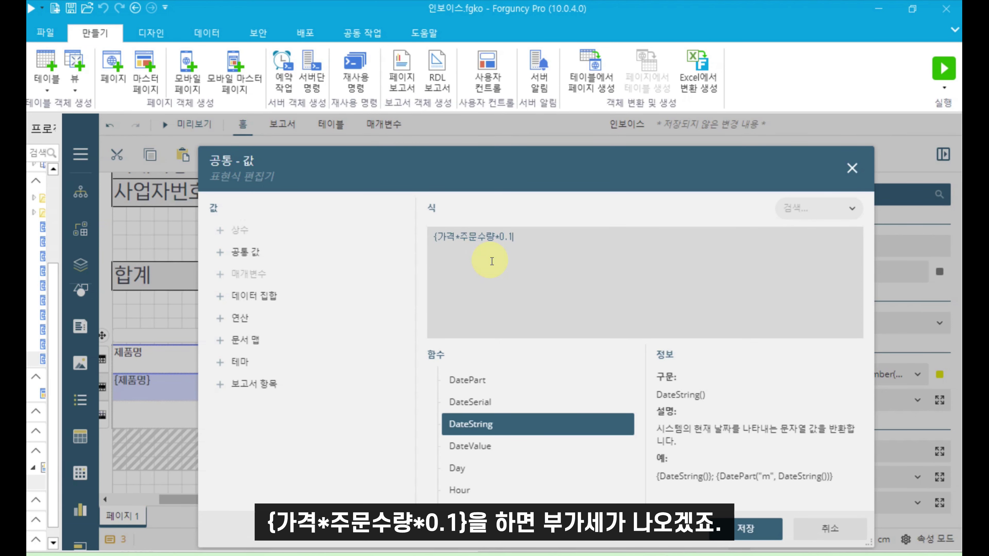
pyautogui.click(724, 534)
# Step: Label the header cell of the table's last column 합계
pyautogui.click(597, 397)
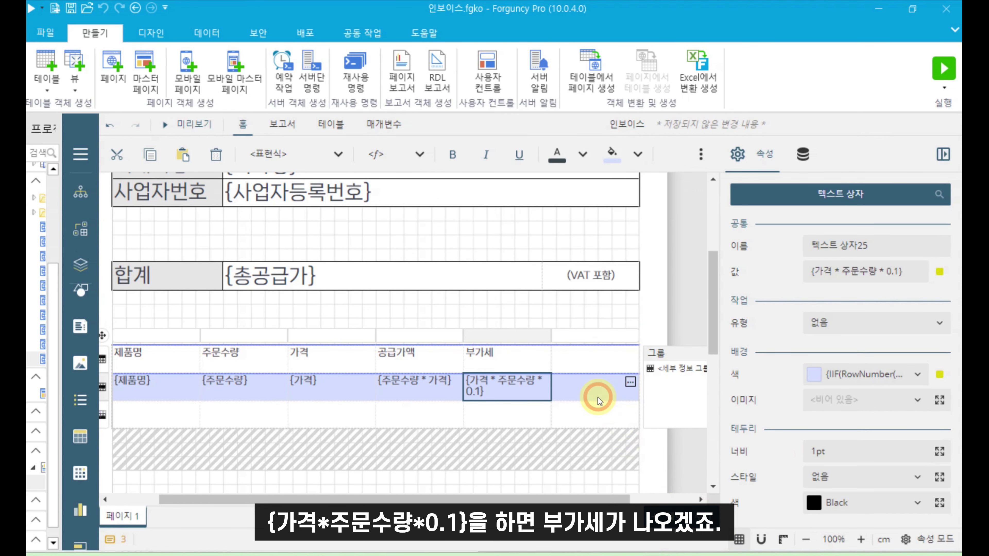
pyautogui.click(591, 367)
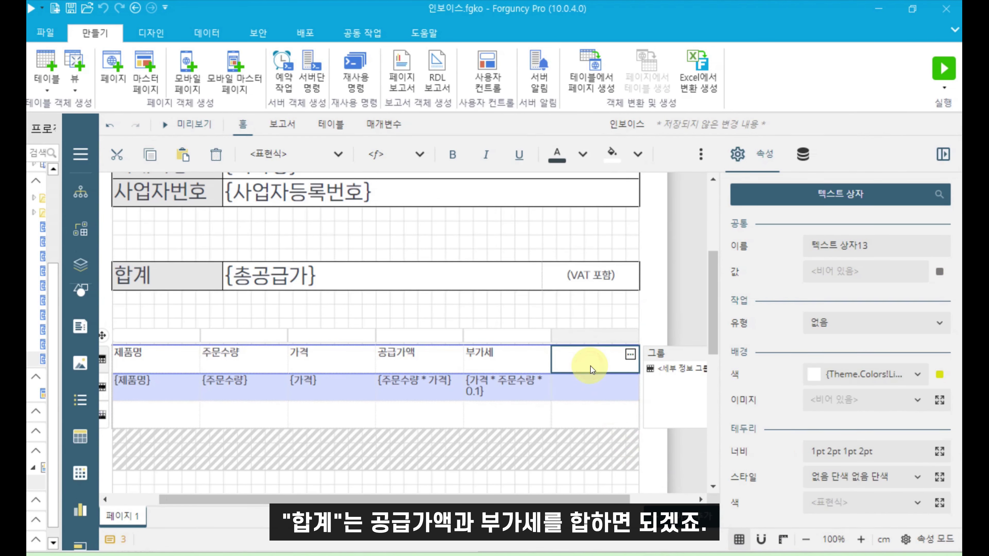
pyautogui.write('합계')
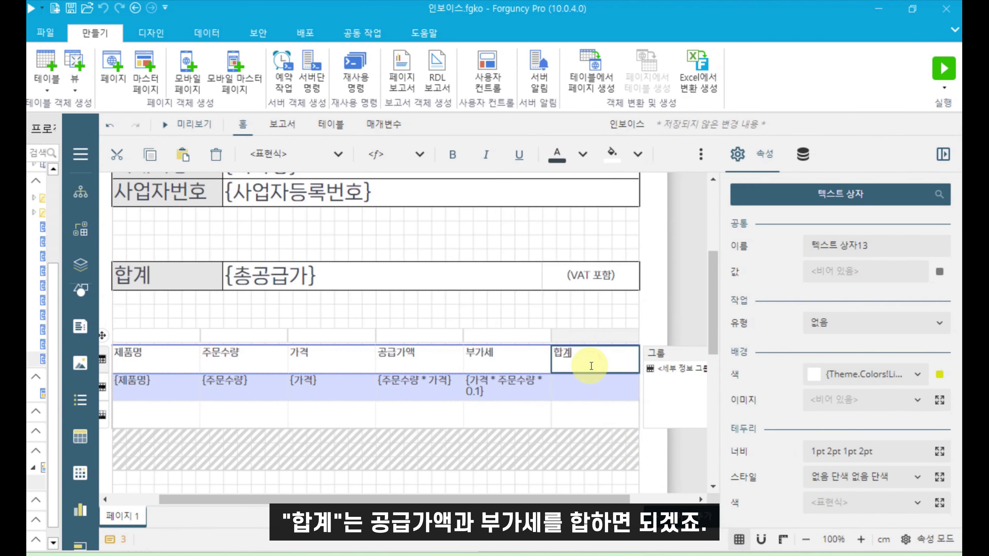
# Step: Set the data cell under the 합계 header to the cell expression {(가격+가격*0.1)*주문수량} and save it
pyautogui.click(571, 388)
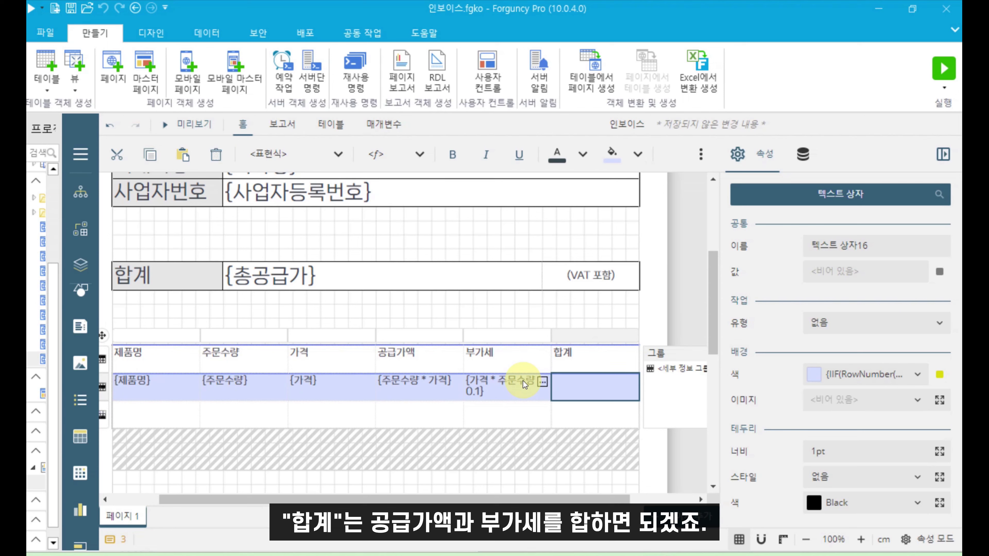
pyautogui.rightClick(581, 383)
pyautogui.click(629, 255)
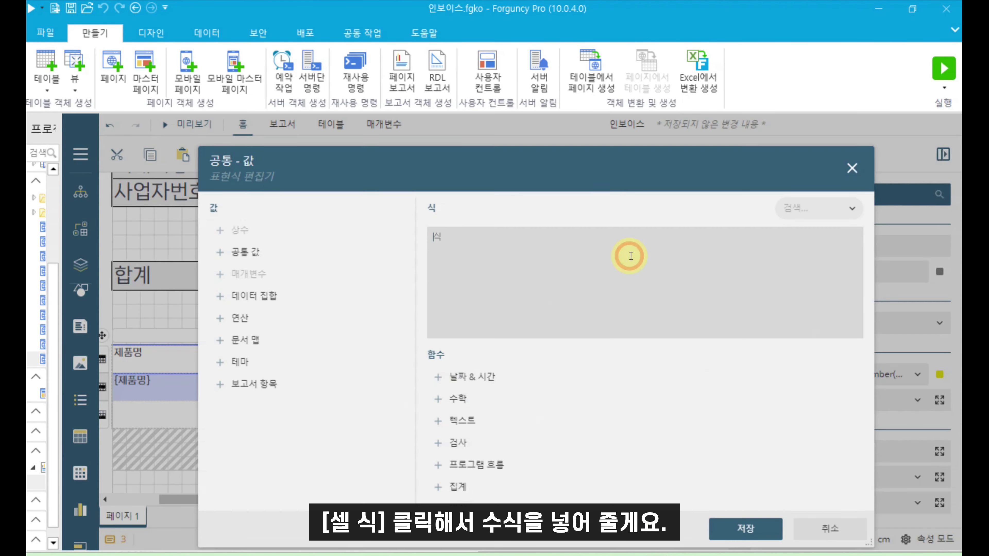
pyautogui.click(584, 275)
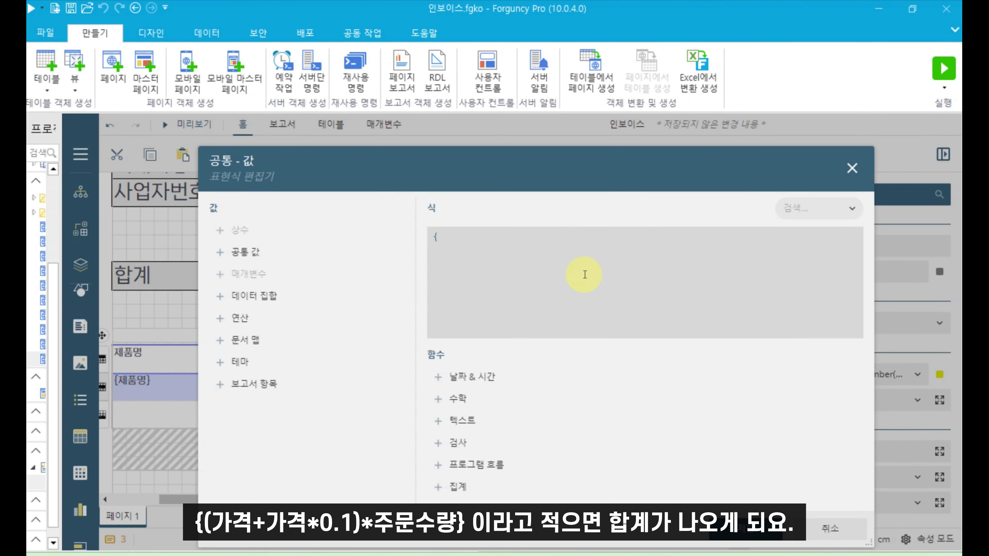
pyautogui.write('{(가격+가격')
pyautogui.write('*0.1)*주문수량')
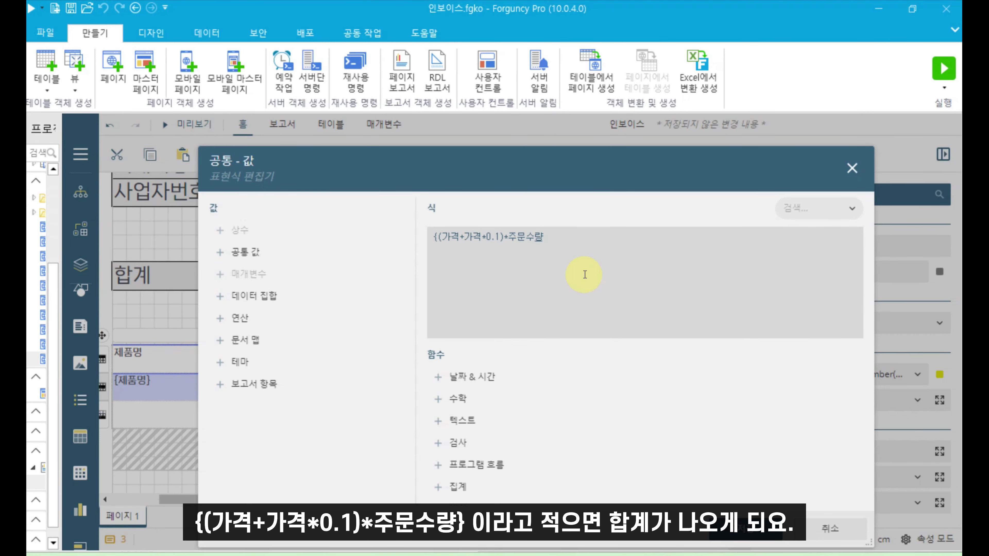
pyautogui.write('}')
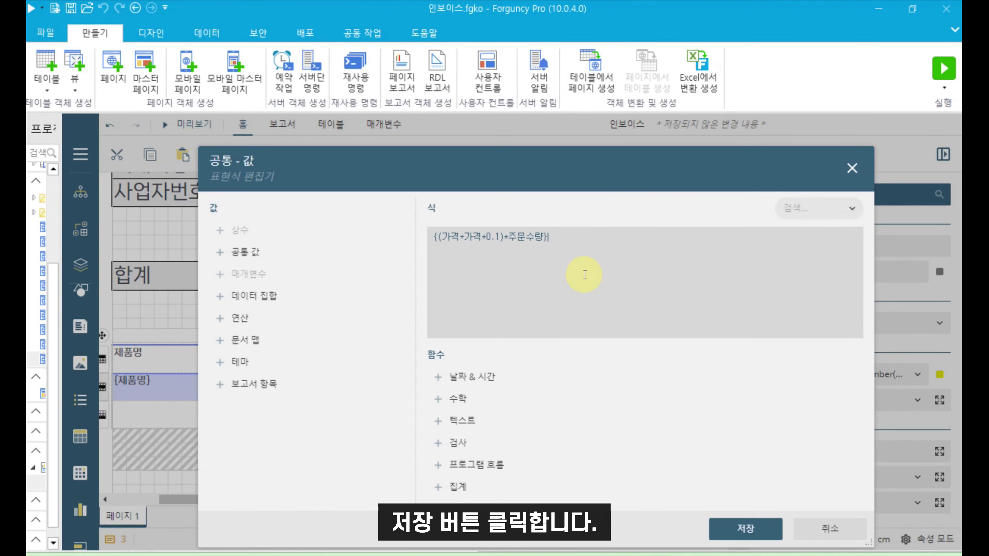
pyautogui.click(726, 527)
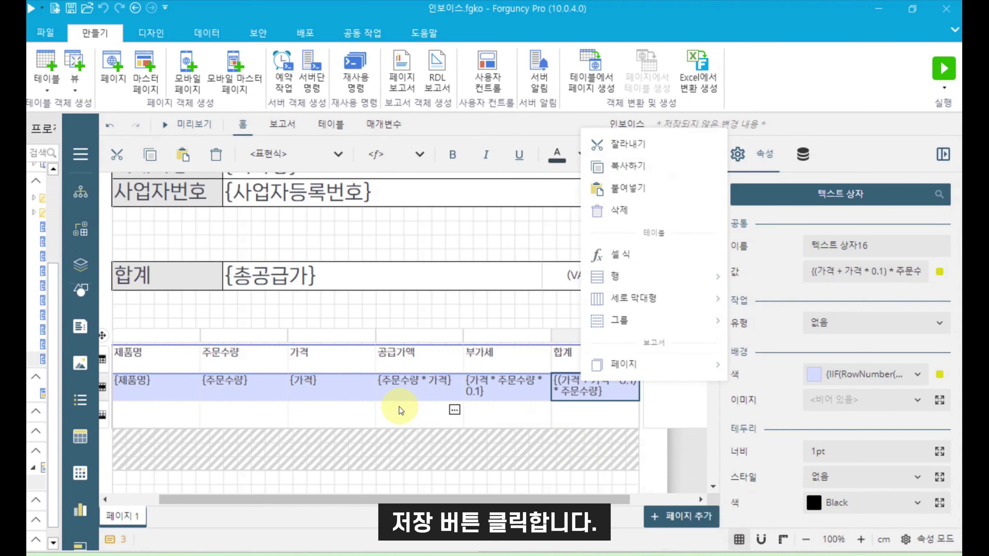
# Step: Merge the first three cells of the products table's footer row and label the merged cell 총합계
pyautogui.moveTo(154, 413); pyautogui.dragTo(334, 416)
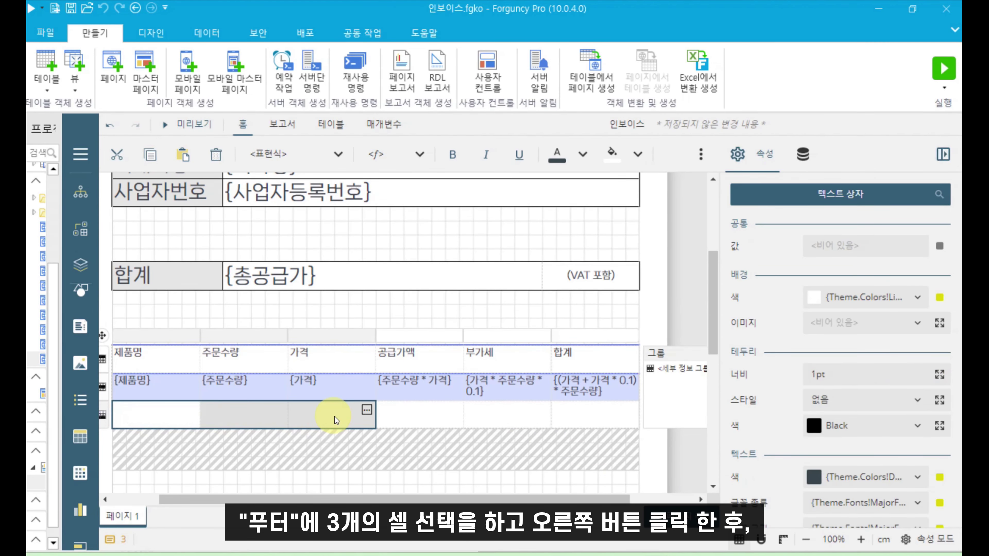
pyautogui.rightClick(336, 418)
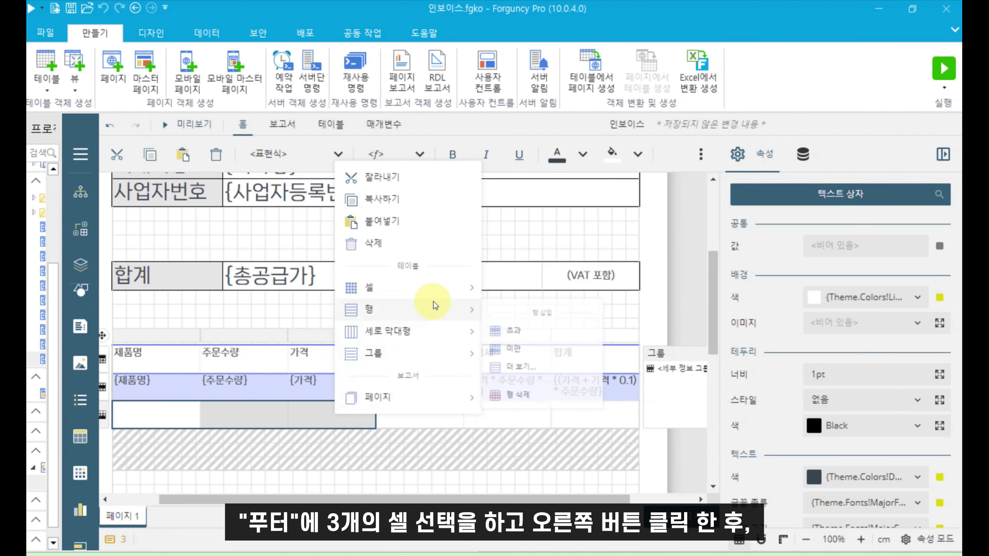
pyautogui.moveTo(439, 298)
pyautogui.click(537, 292)
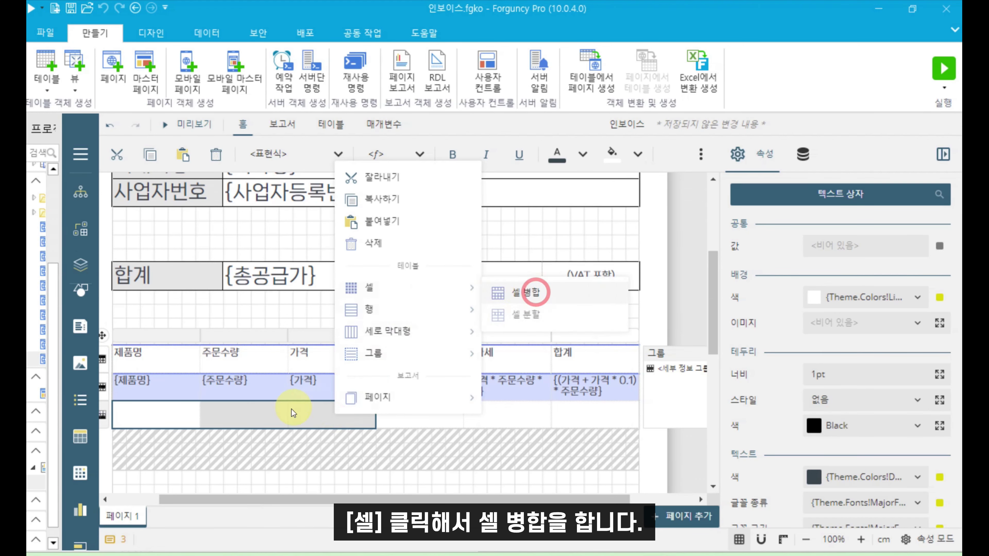
pyautogui.click(261, 419)
pyautogui.write('총합')
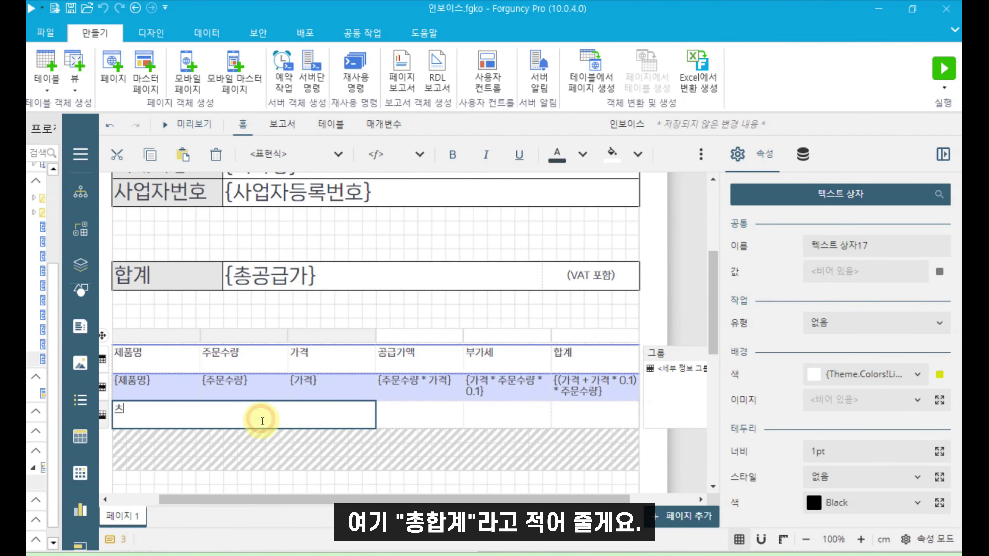
pyautogui.write('계')
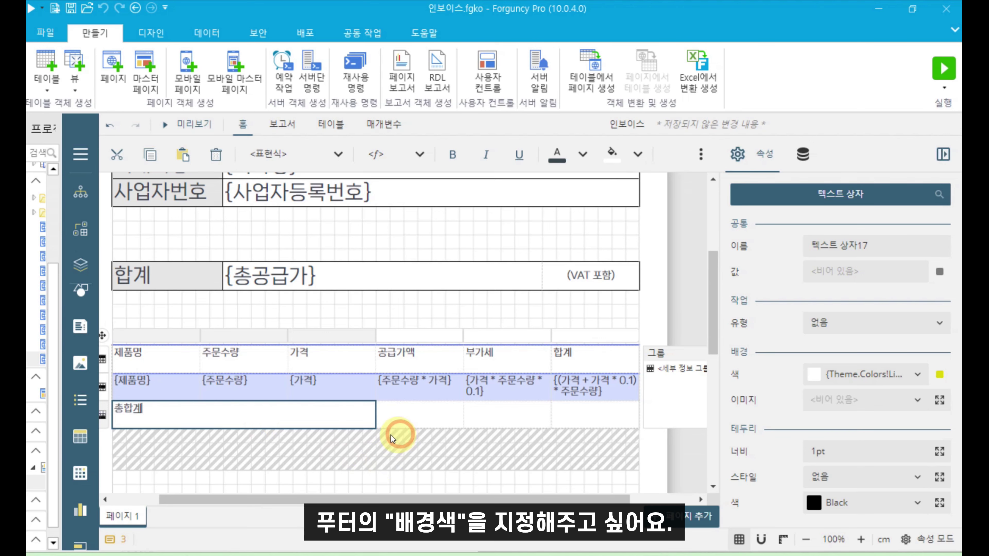
# Step: Set the background colour of all footer row cells in the products table to light grey (#e6e6e6)
pyautogui.click(317, 420)
pyautogui.click(317, 420)
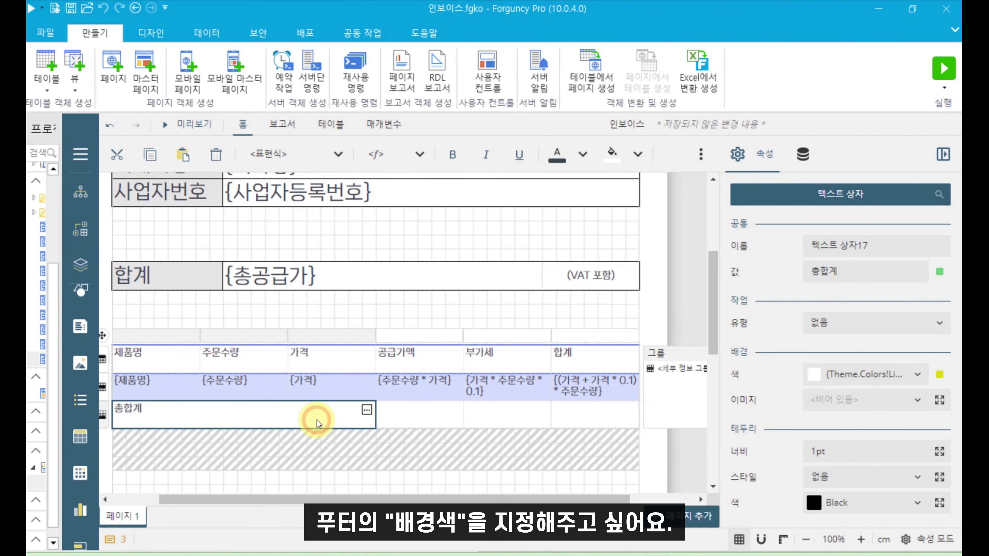
pyautogui.keyDown('ctrl'); pyautogui.click(431, 412); pyautogui.keyUp('ctrl')
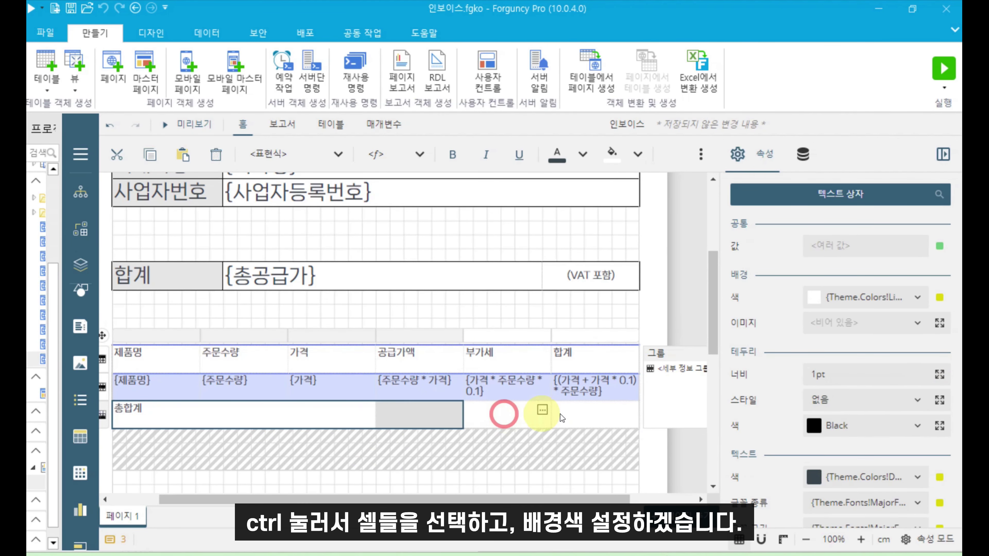
pyautogui.keyDown('ctrl'); pyautogui.click(504, 414); pyautogui.keyUp('ctrl')
pyautogui.keyDown('ctrl'); pyautogui.click(604, 414); pyautogui.keyUp('ctrl')
pyautogui.scroll(-1, 864, 387)
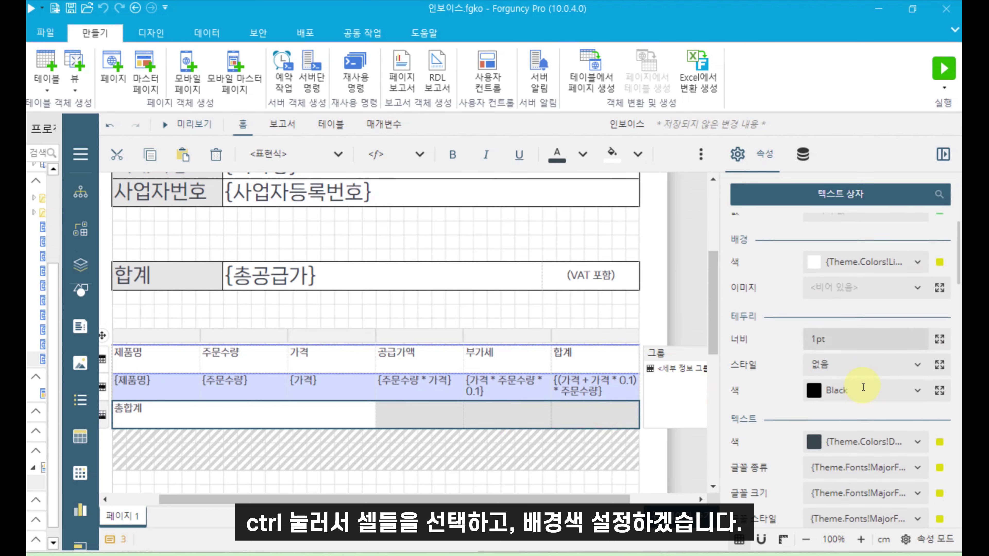
pyautogui.scroll(1, 857, 378)
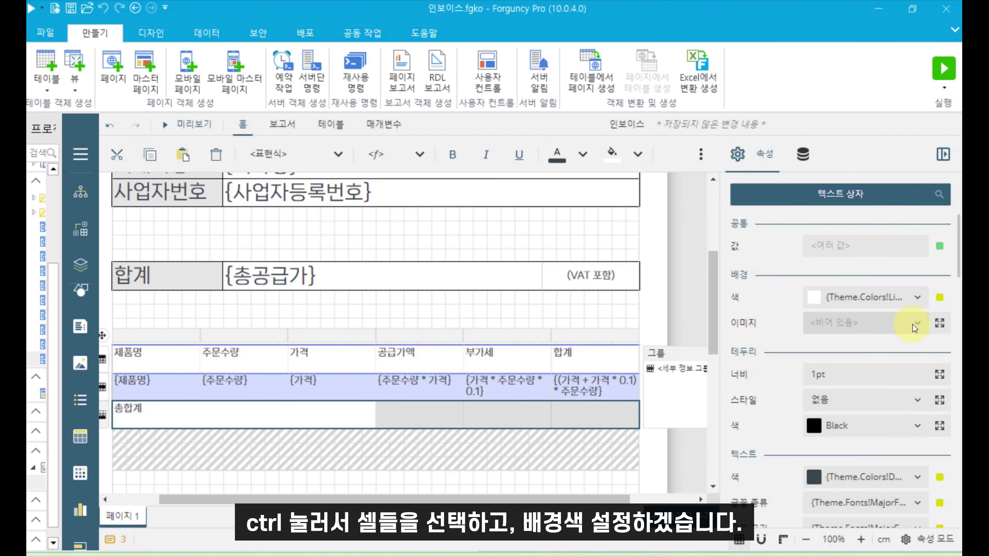
pyautogui.click(918, 298)
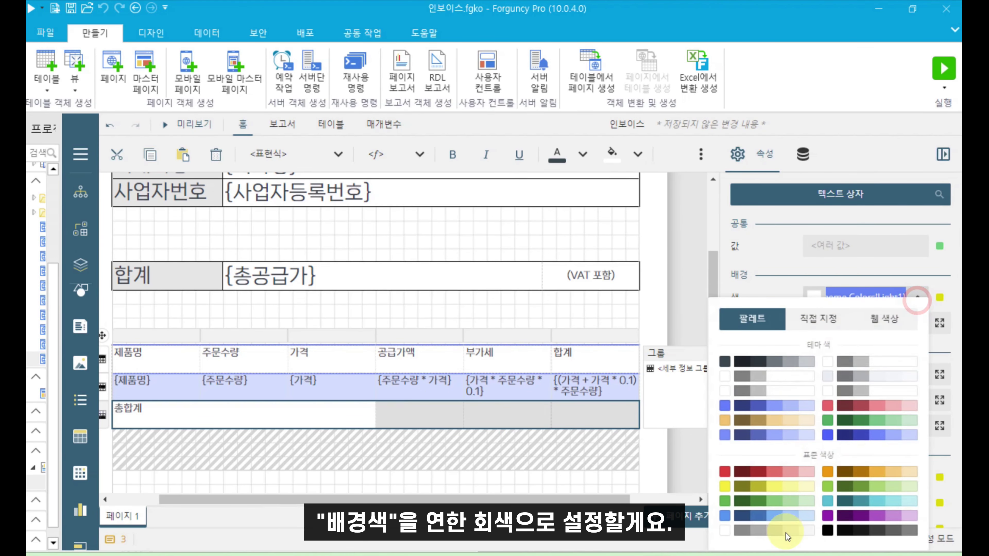
pyautogui.click(790, 527)
pyautogui.click(469, 447)
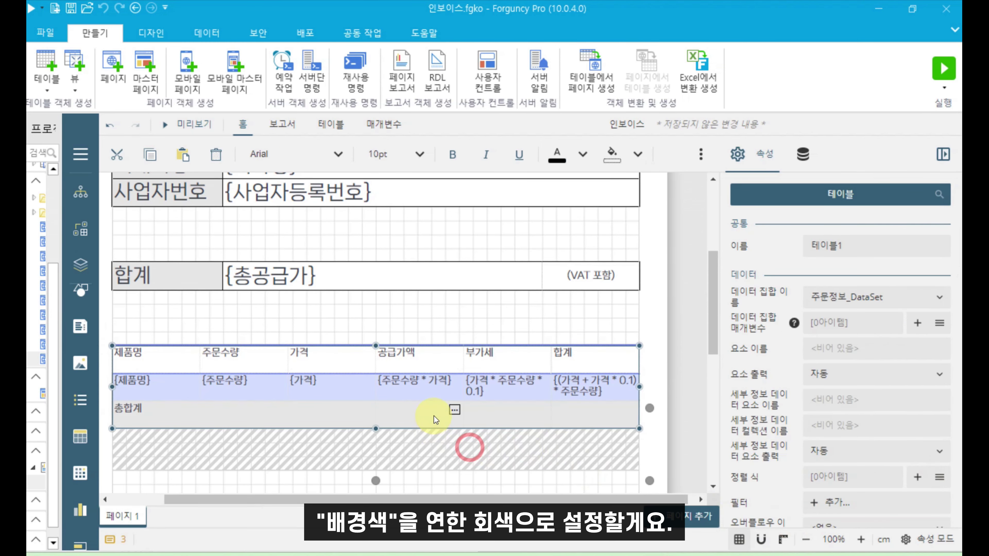
# Step: Bind the footer cell under the 합계 column to the 총공급가 field
pyautogui.click(581, 409)
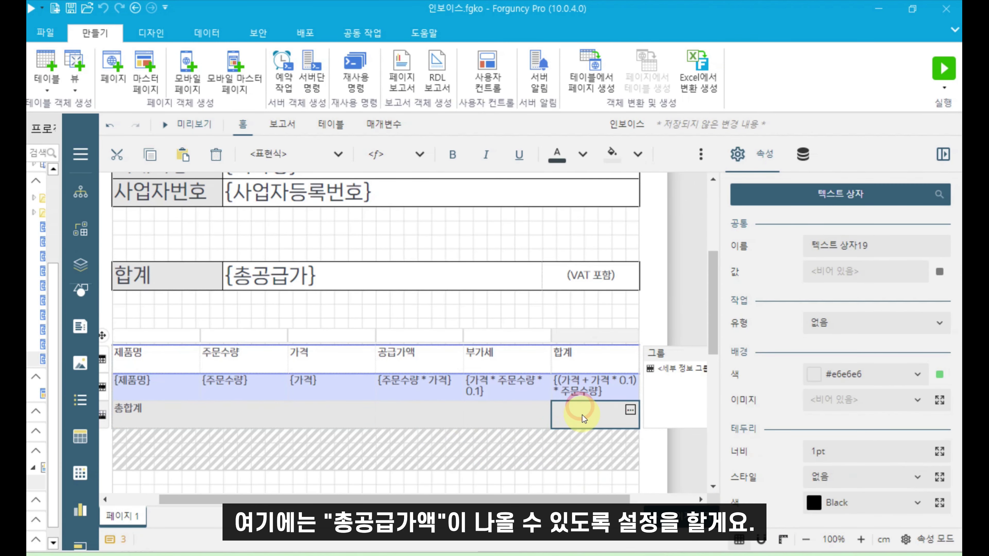
pyautogui.click(630, 411)
pyautogui.scroll(-3, 561, 355)
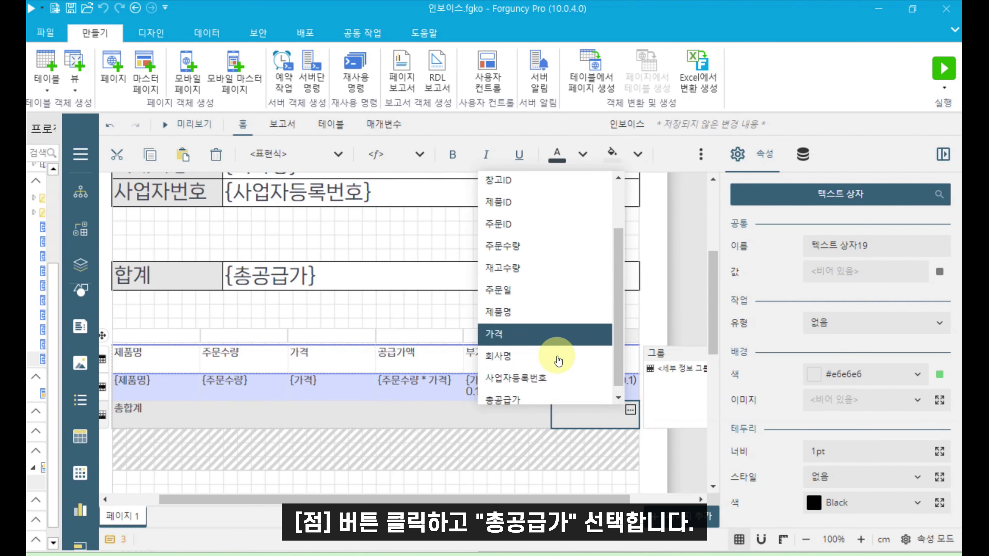
pyautogui.click(542, 392)
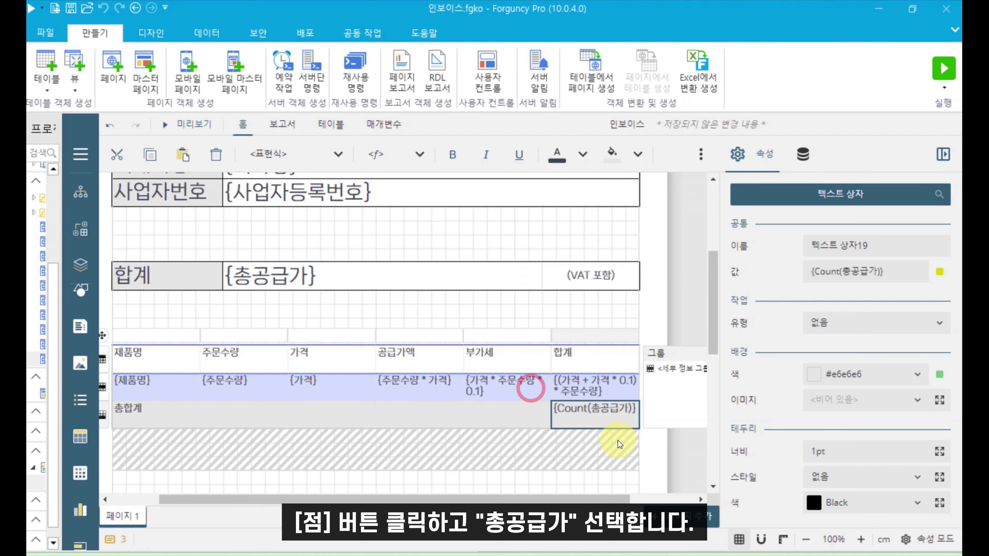
# Step: Remove the Count function from the 합계 column's footer cell so its expression reads {총공급가}
pyautogui.click(596, 411)
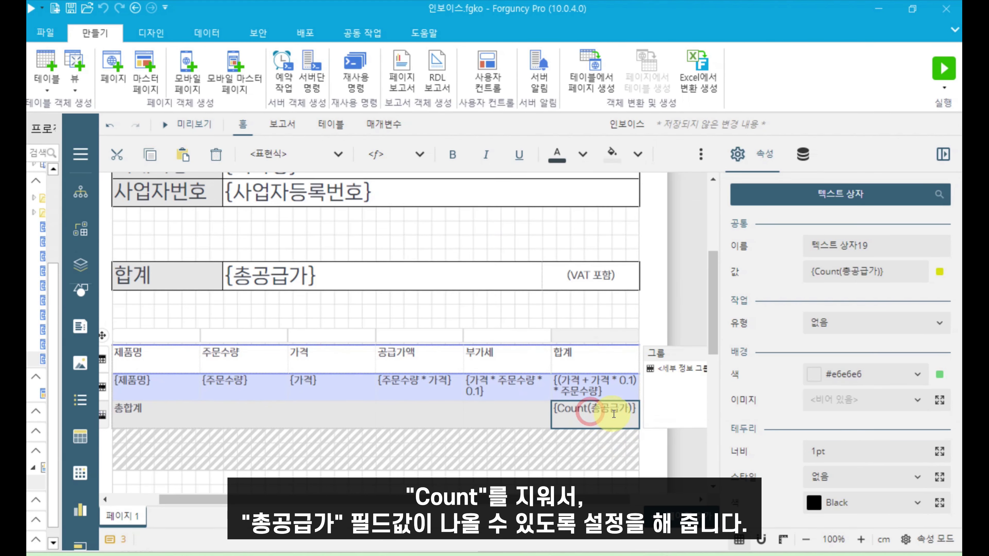
pyautogui.press('BackSpace')
pyautogui.press('BackSpace')
pyautogui.press('BackSpace')
pyautogui.press('BackSpace')
pyautogui.press('BackSpace')
pyautogui.press('BackSpace')
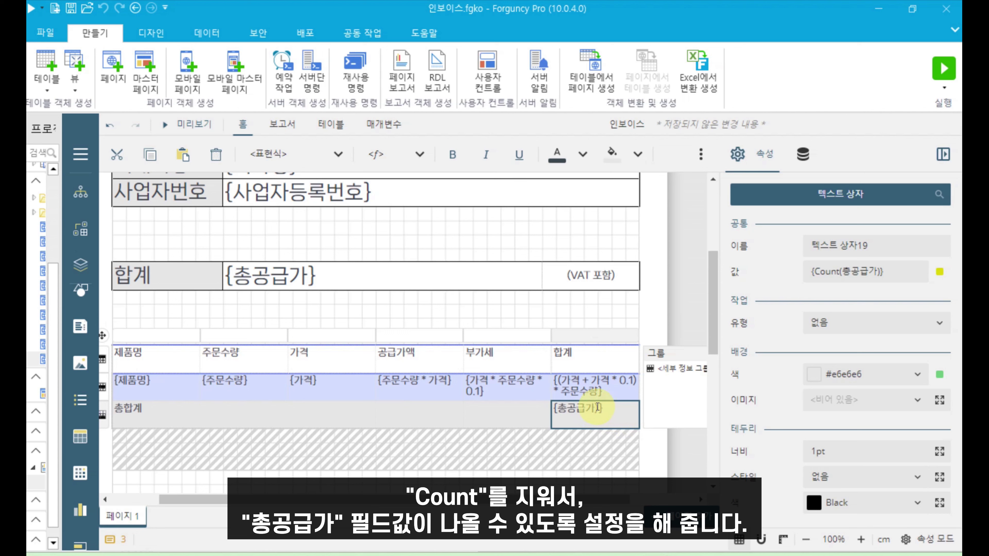
pyautogui.click(599, 409)
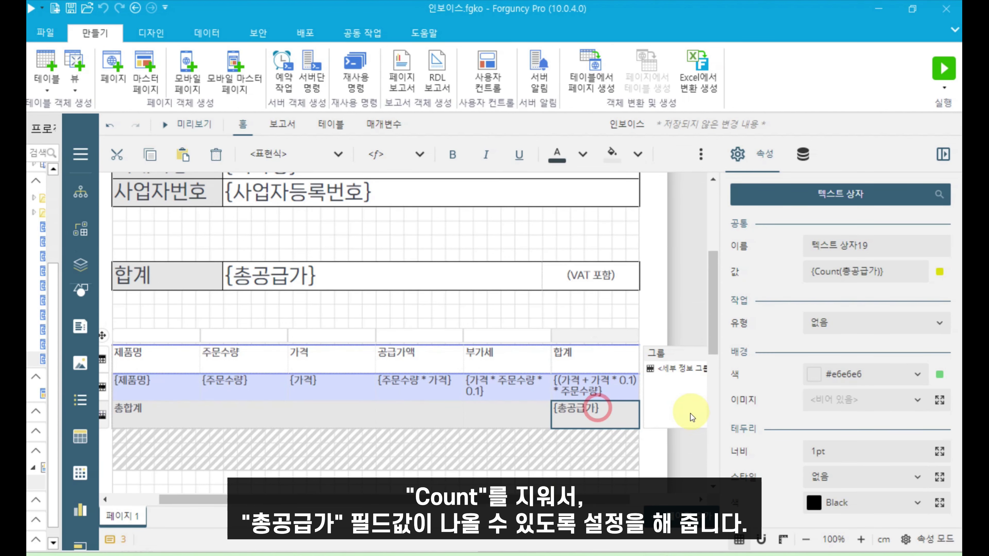
pyautogui.press('BackSpace')
pyautogui.click(560, 455)
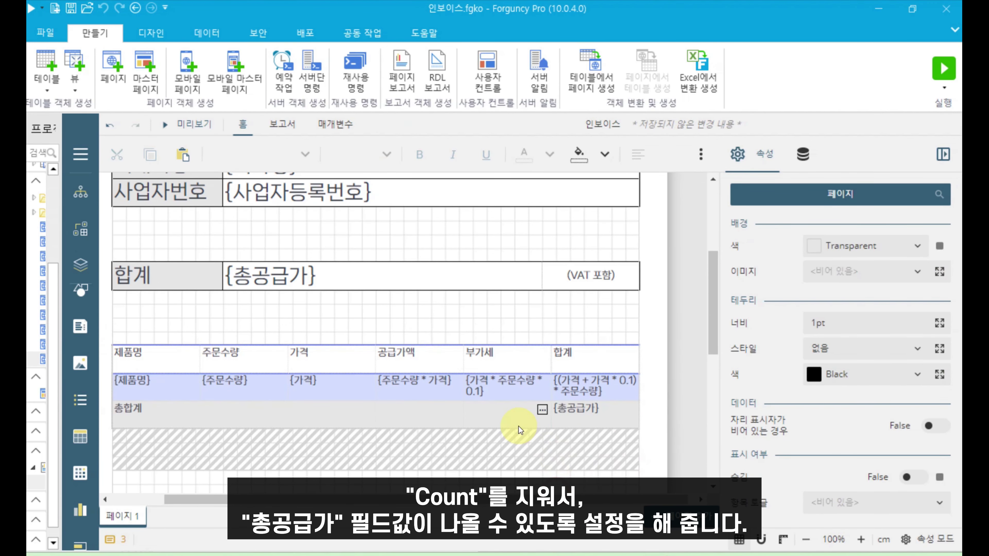
# Step: Format the 가격, 공급가액, 부가세 and 합계 data cells and the {총공급가} footer cell as currency with 0 decimals (c0)
pyautogui.click(339, 386)
pyautogui.keyDown('ctrl'); pyautogui.click(417, 388); pyautogui.keyUp('ctrl')
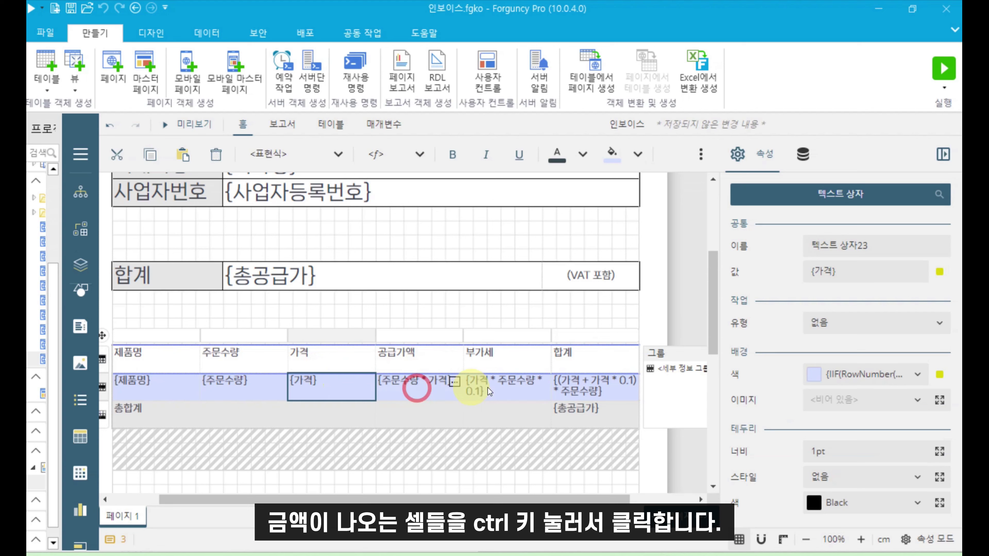
pyautogui.keyDown('ctrl'); pyautogui.click(505, 388); pyautogui.keyUp('ctrl')
pyautogui.keyDown('ctrl'); pyautogui.click(603, 390); pyautogui.keyUp('ctrl')
pyautogui.keyDown('ctrl'); pyautogui.click(591, 411); pyautogui.keyUp('ctrl')
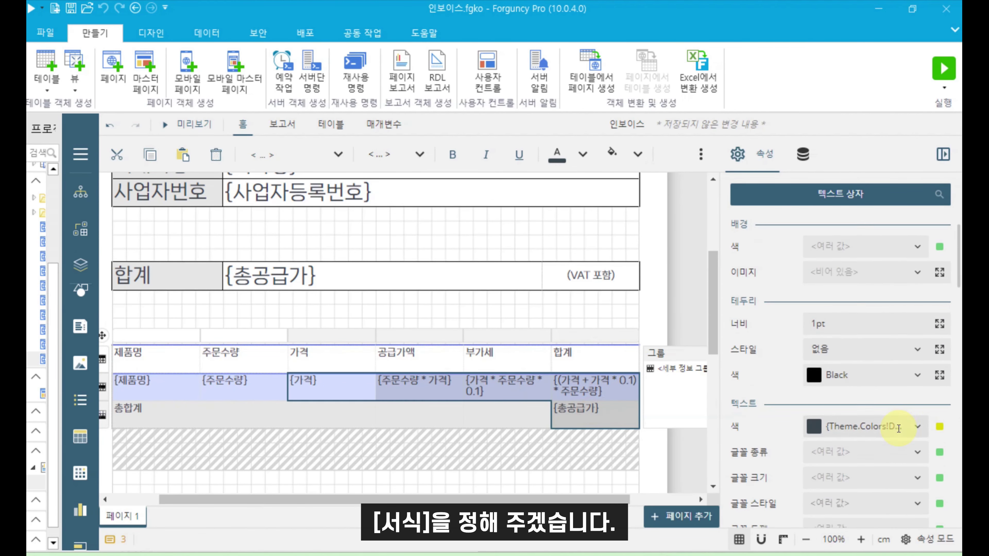
pyautogui.scroll(-5, 898, 428)
pyautogui.scroll(3, 898, 430)
pyautogui.scroll(-3, 896, 434)
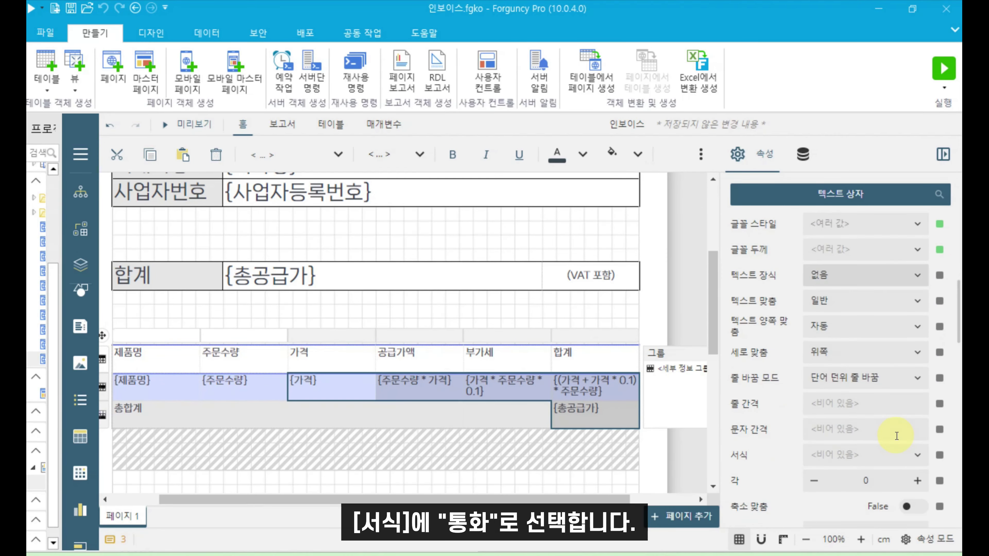
pyautogui.scroll(-2, 896, 435)
pyautogui.click(913, 409)
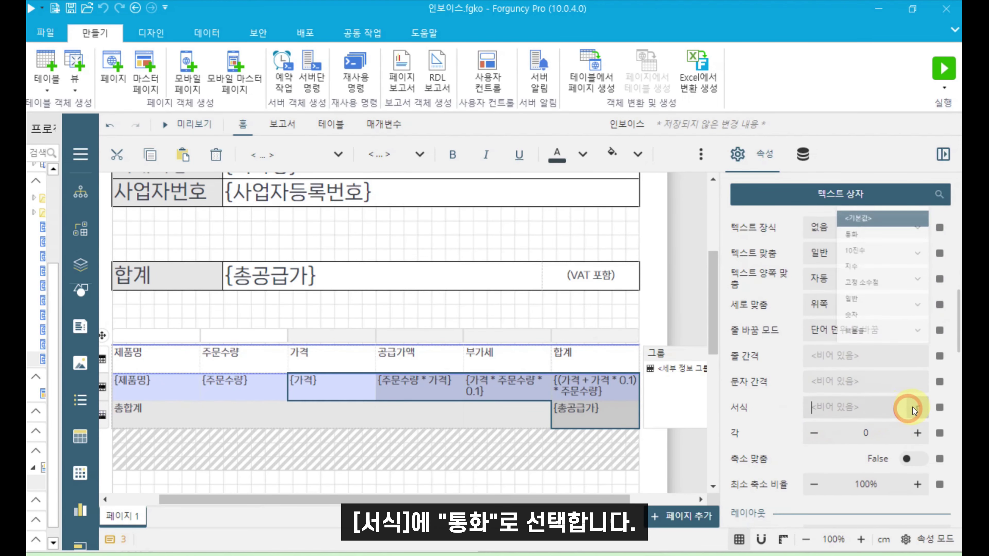
pyautogui.click(851, 249)
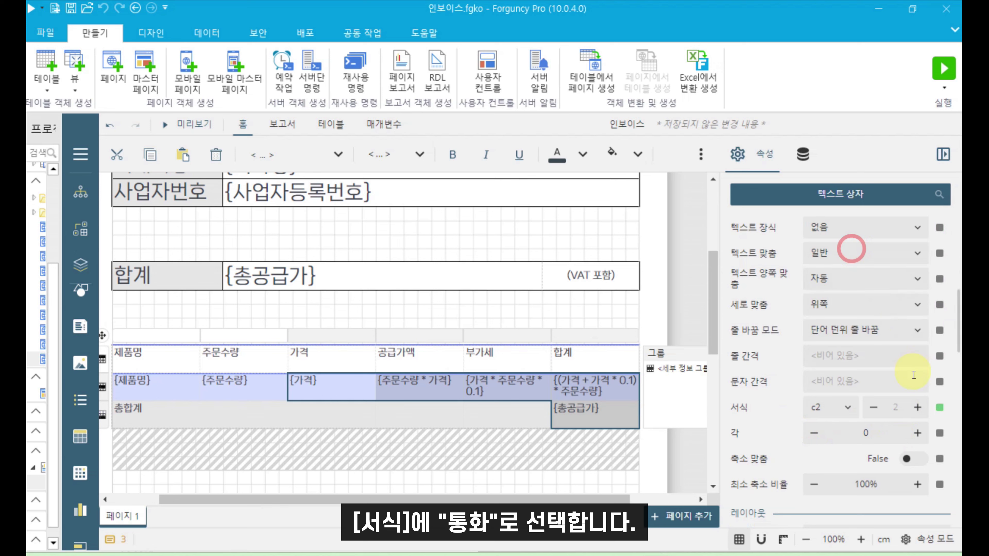
pyautogui.click(873, 408)
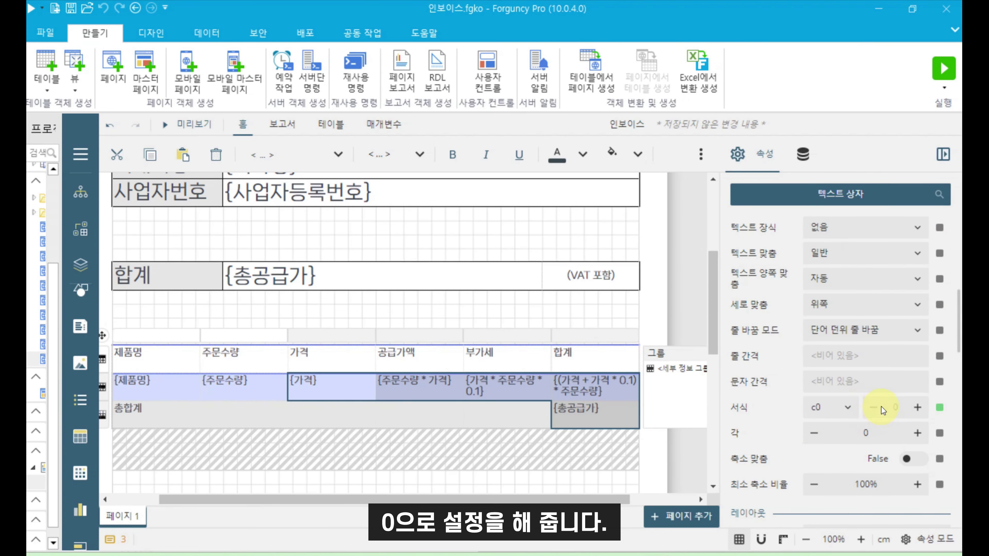
# Step: Preview the report, examine the product amounts and the 총합계 row on the last page, and return to the designer
pyautogui.click(190, 130)
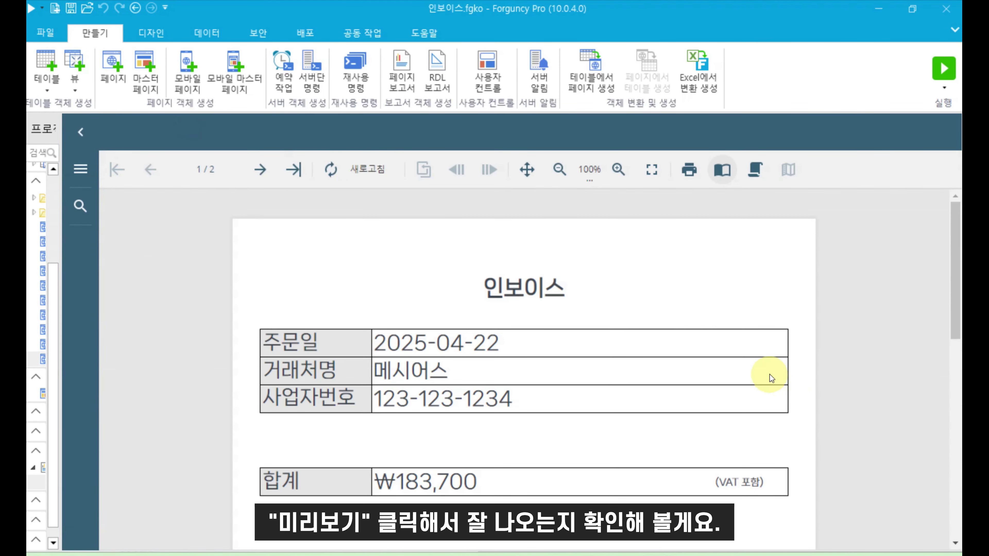
pyautogui.scroll(-5, 771, 378)
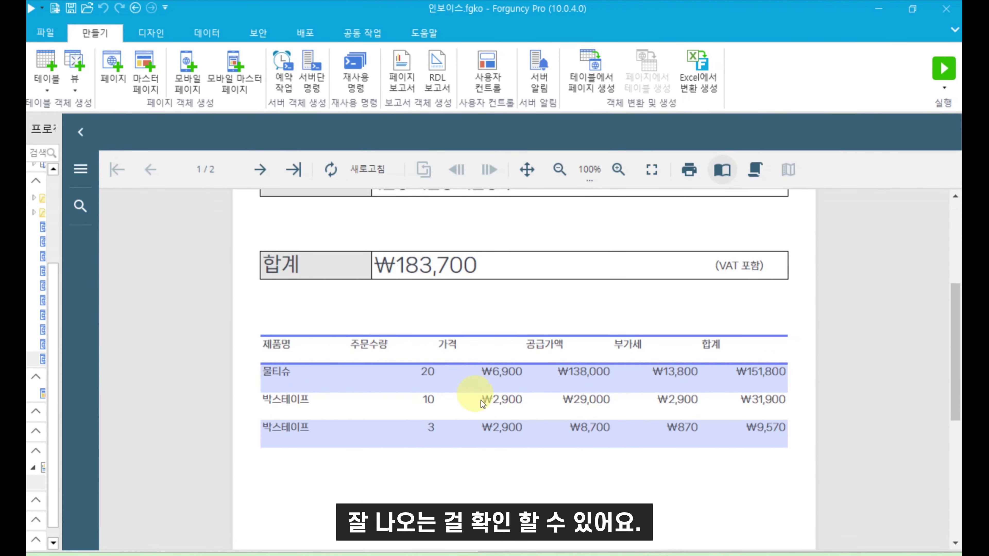
pyautogui.scroll(-1, 612, 376)
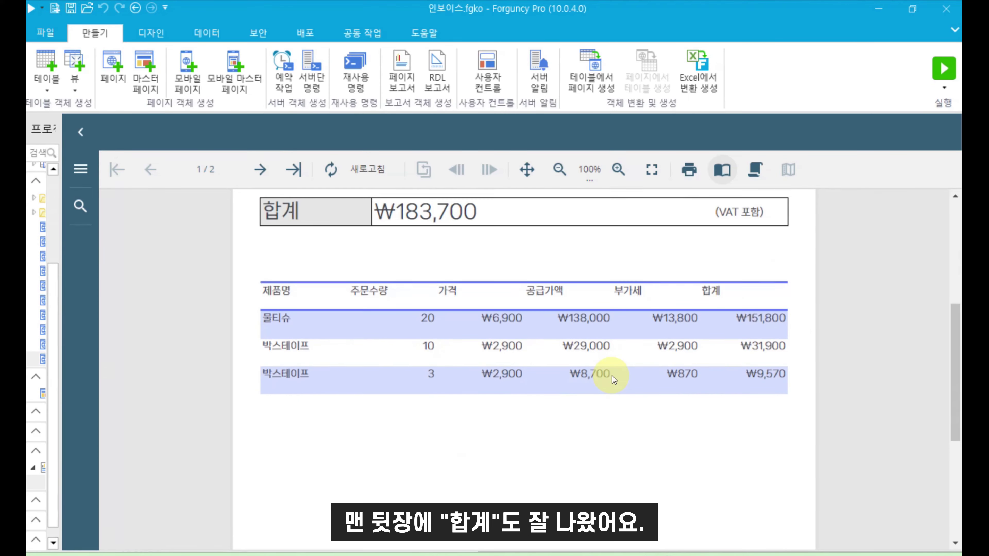
pyautogui.click(301, 166)
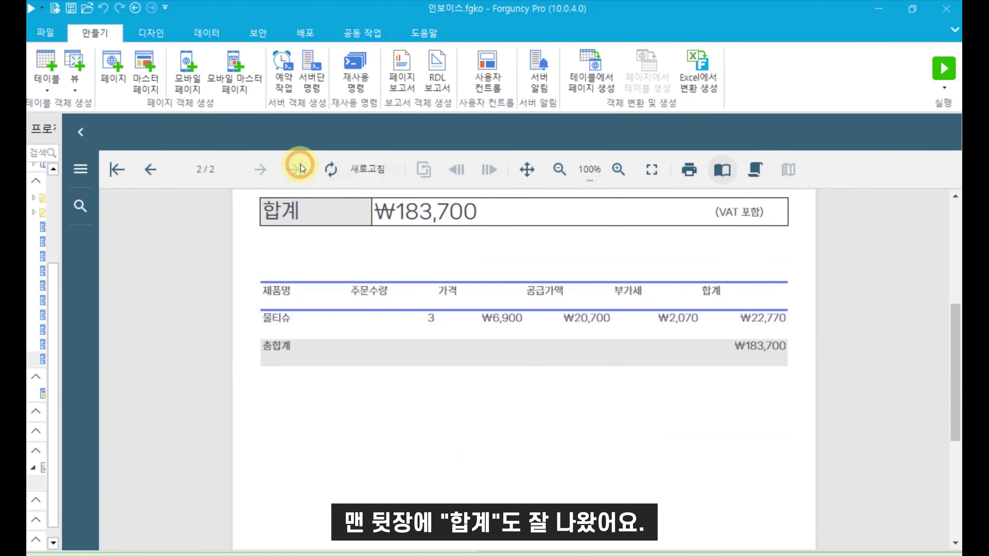
pyautogui.doubleClick(736, 344)
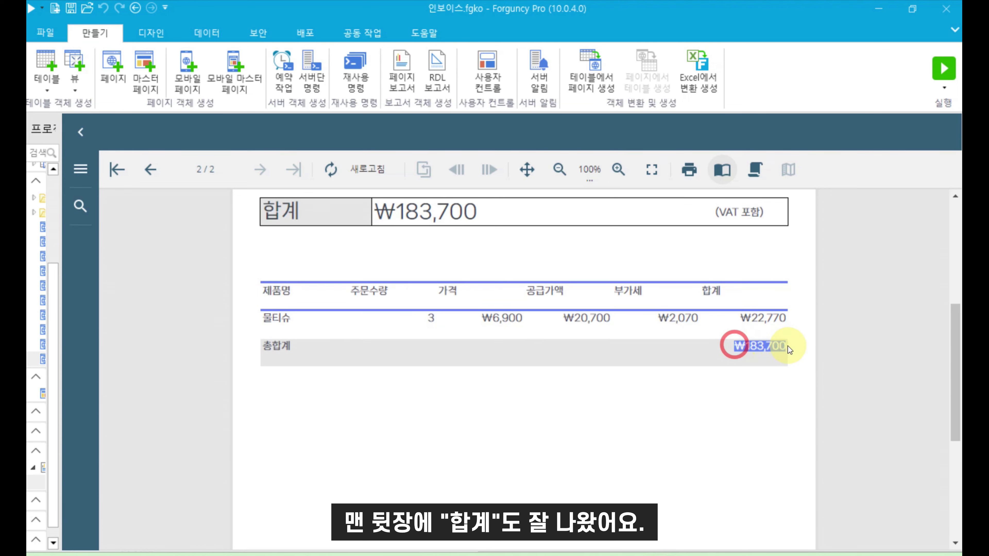
pyautogui.click(81, 131)
# Step: Widen the project explorer to read the page names, open the 주문목록 page, and narrow the explorer again
pyautogui.moveTo(515, 498); pyautogui.dragTo(467, 498)
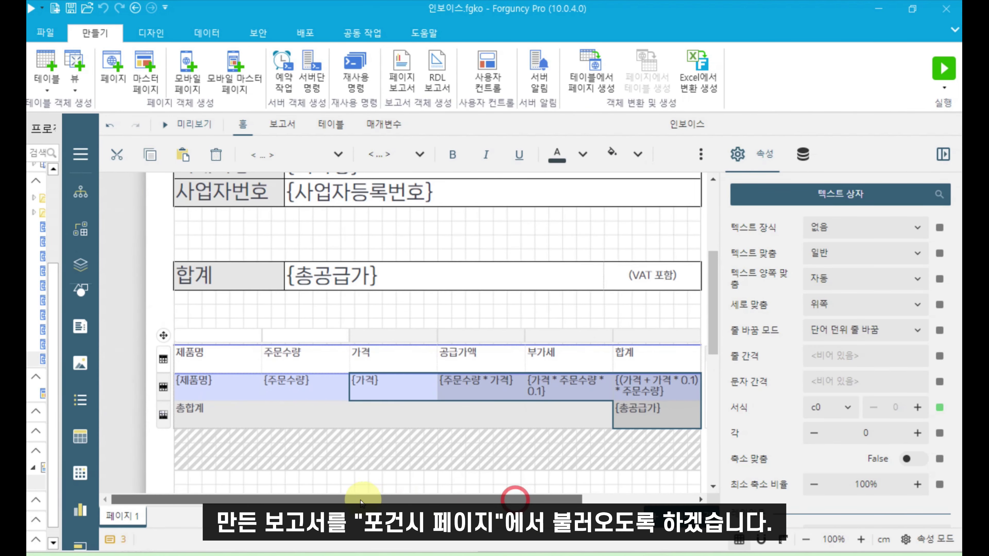
pyautogui.scroll(2, 354, 452)
pyautogui.scroll(3, 354, 452)
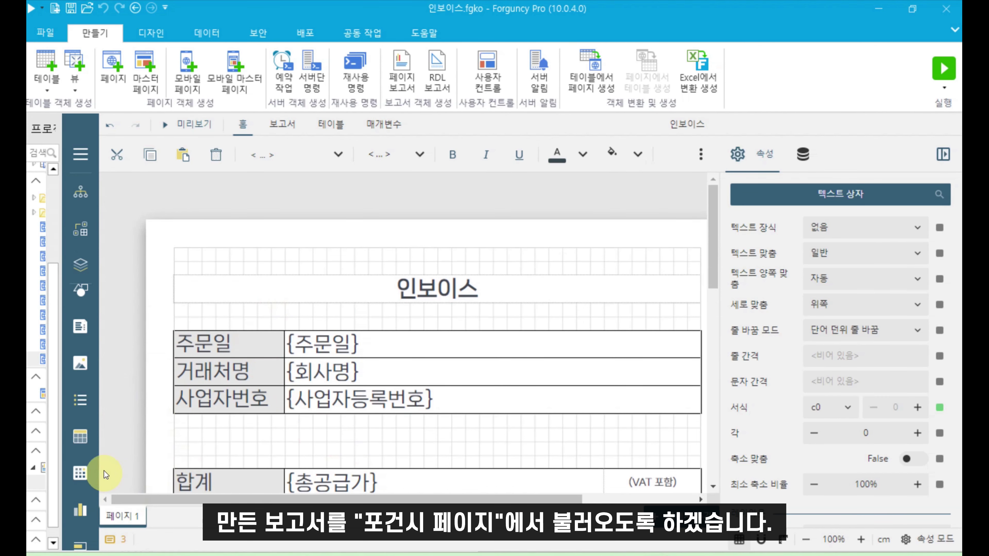
pyautogui.click(59, 428)
pyautogui.moveTo(60, 428); pyautogui.dragTo(249, 429)
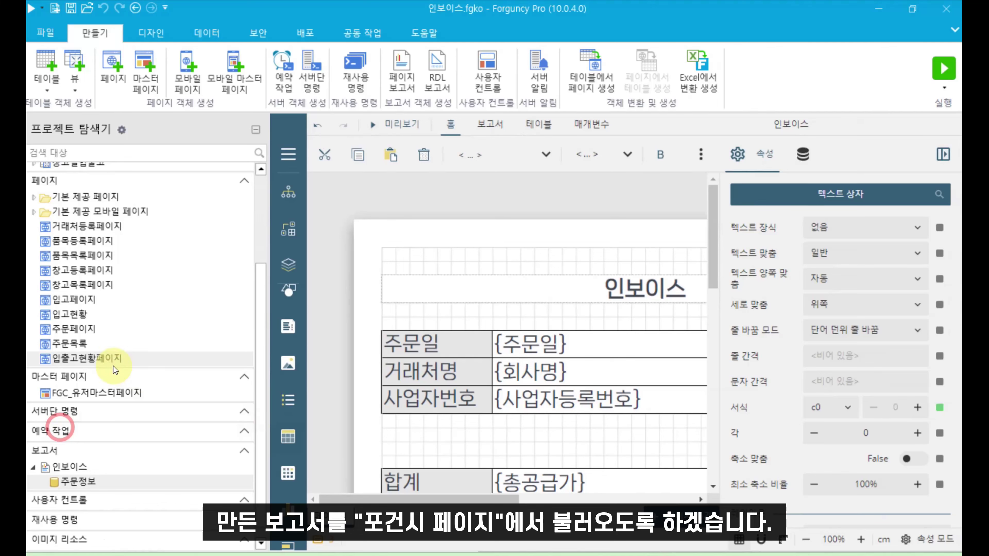
pyautogui.click(82, 344)
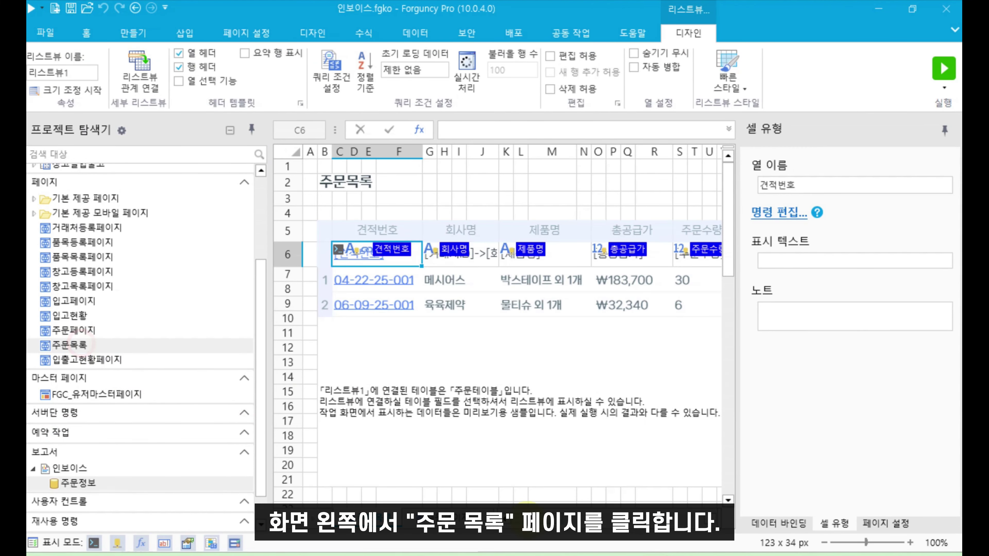
pyautogui.moveTo(275, 421); pyautogui.dragTo(119, 425)
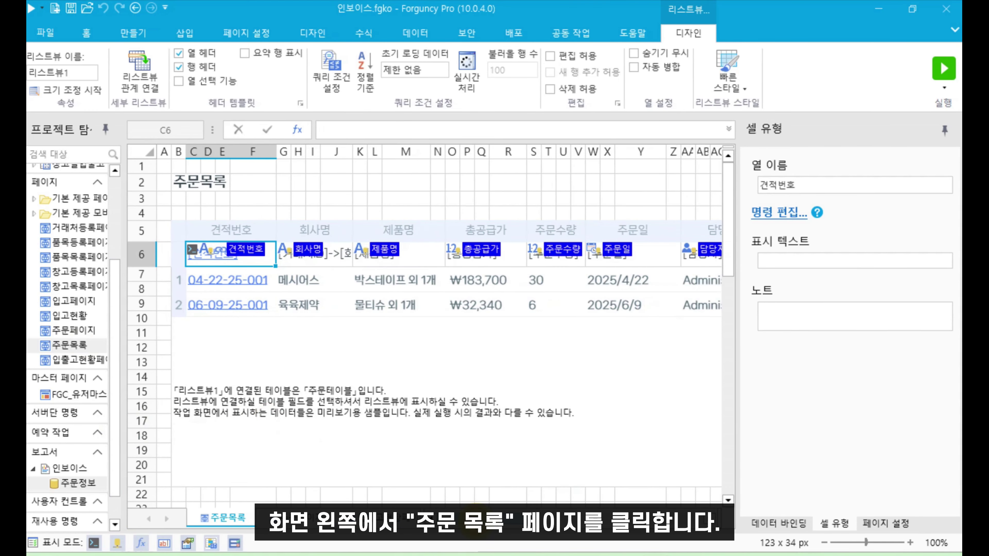
pyautogui.hscroll(5, 541, 504)
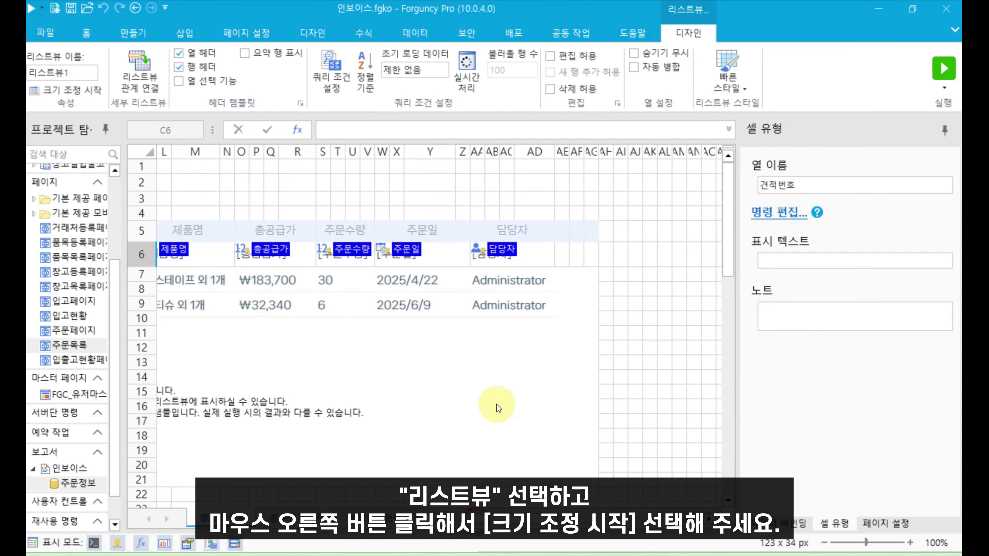
# Step: Extend the 주문목록 list view by two columns so that it ends at column AI
pyautogui.click(497, 404)
pyautogui.rightClick(496, 404)
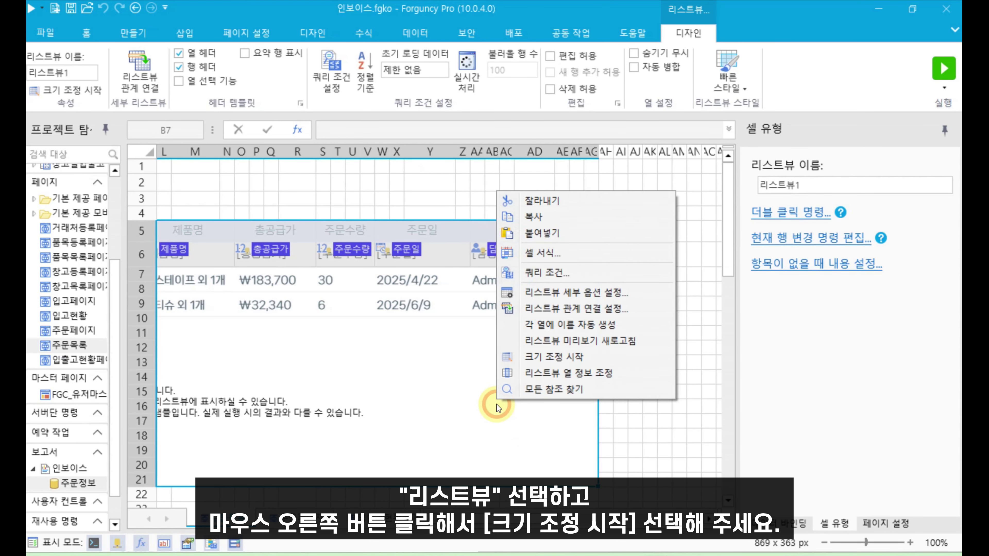
pyautogui.click(563, 355)
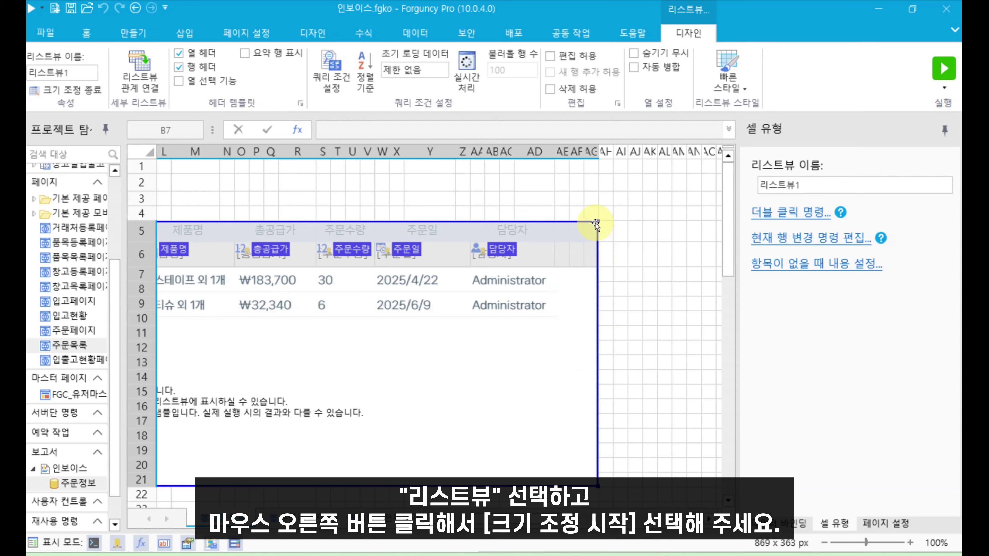
pyautogui.moveTo(599, 221); pyautogui.dragTo(621, 222)
pyautogui.click(694, 366)
# Step: Merge cells AE6 to AH6 in the list view's template row and enter the text 인보이스
pyautogui.moveTo(555, 255); pyautogui.dragTo(600, 252)
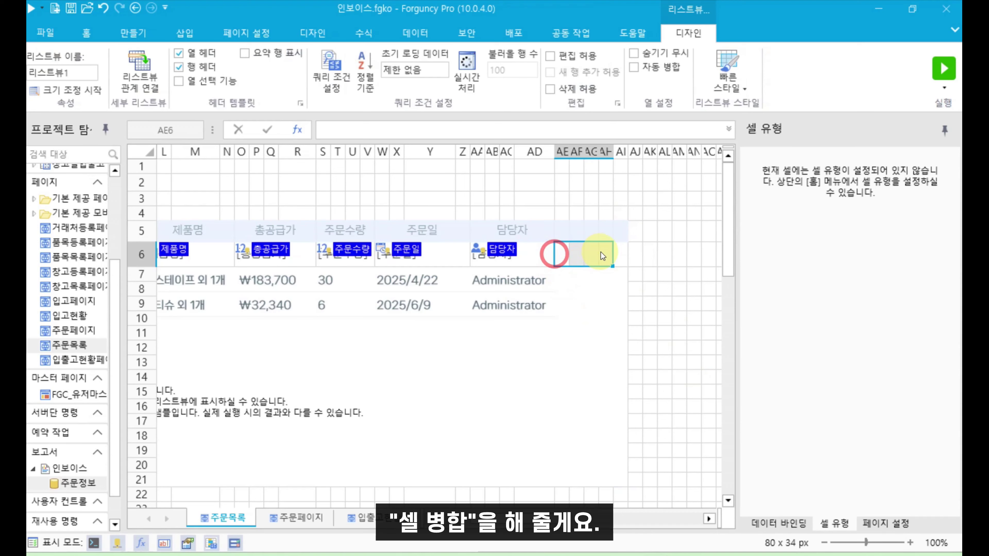
pyautogui.click(88, 38)
pyautogui.click(376, 84)
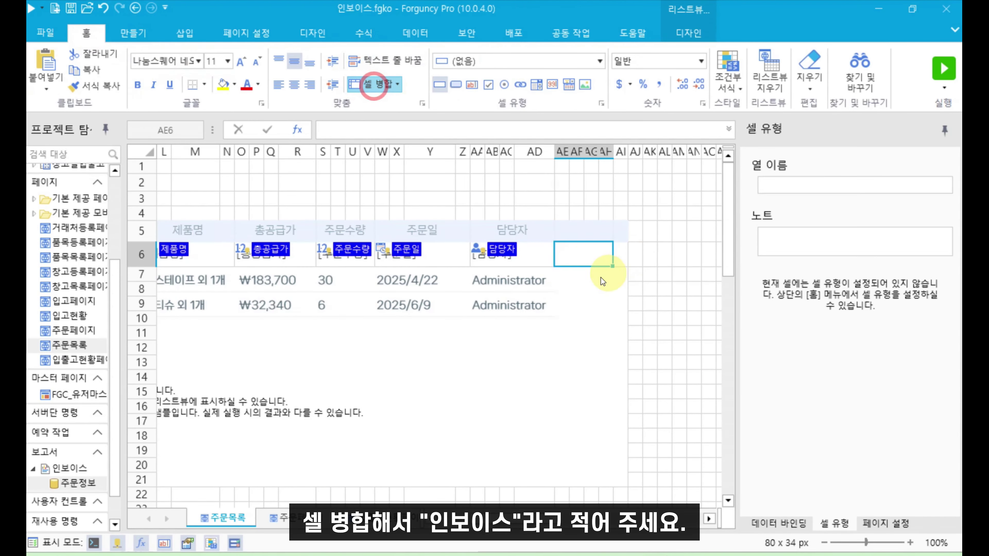
pyautogui.click(588, 260)
pyautogui.write('d')
pyautogui.press('BackSpace')
pyautogui.write('인ㅂ')
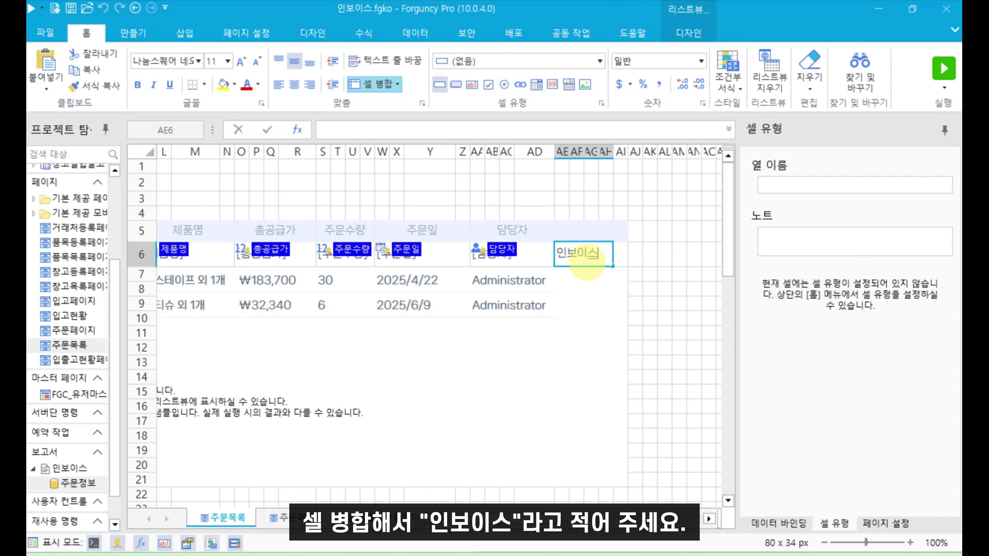
pyautogui.click(633, 289)
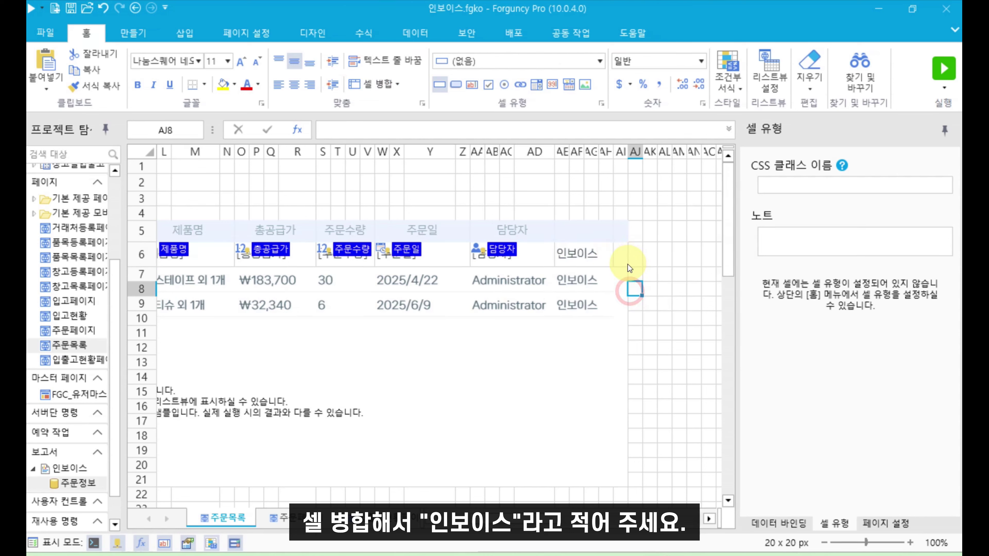
pyautogui.click(596, 258)
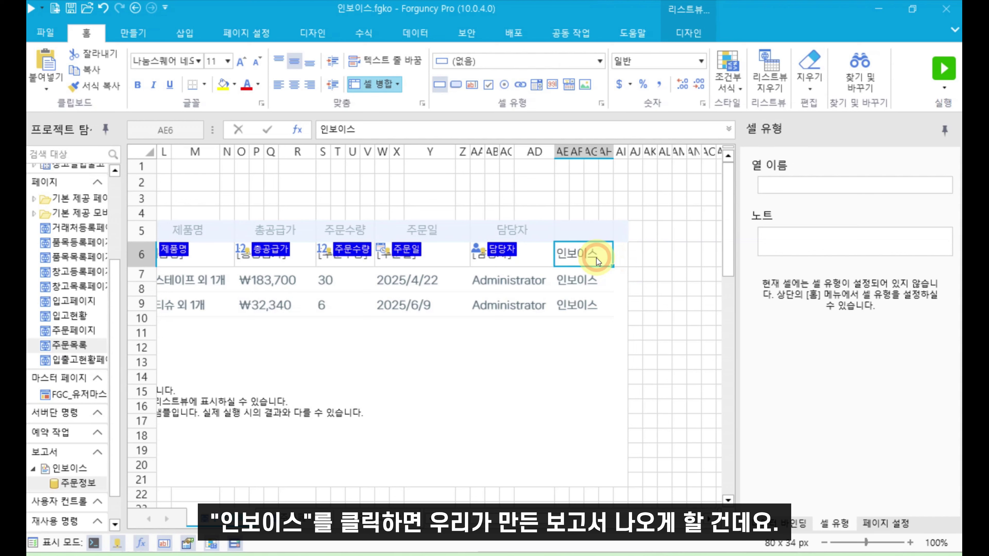
# Step: Bind the ID field of 주문테이블 to cell AI6 beside the 인보이스 cell
pyautogui.click(621, 252)
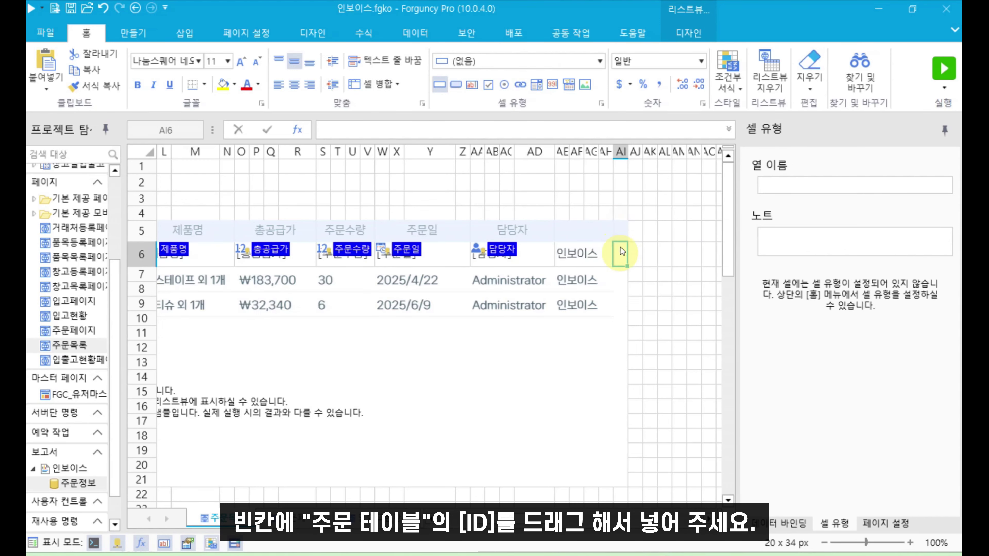
pyautogui.scroll(2, 81, 268)
pyautogui.scroll(2, 81, 269)
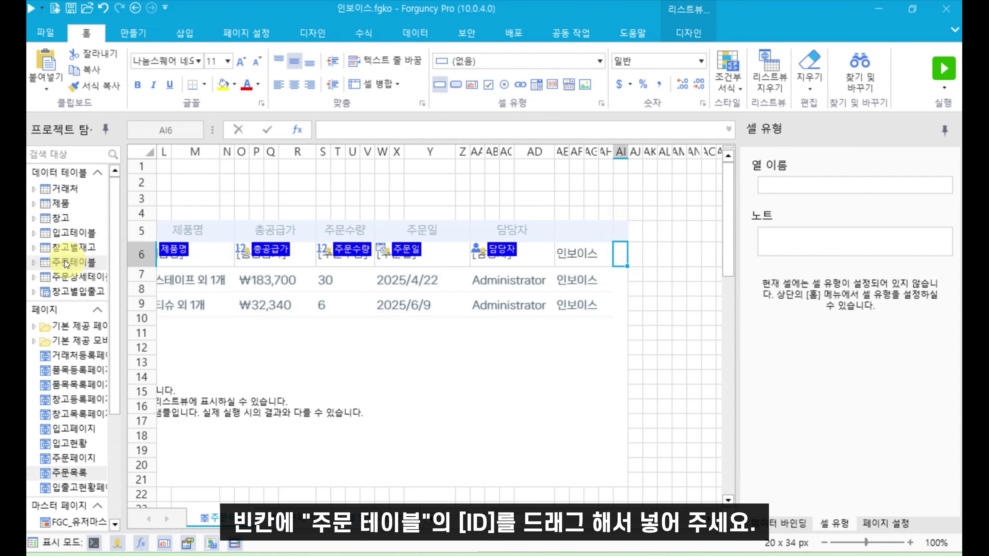
pyautogui.doubleClick(44, 262)
pyautogui.moveTo(56, 278); pyautogui.dragTo(623, 264)
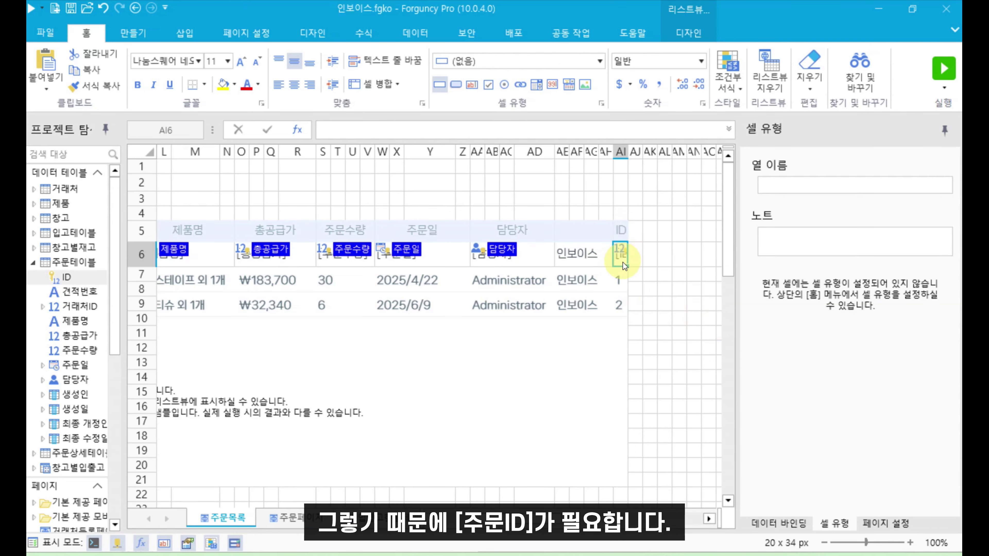
# Step: Hide column AI, which holds the ID field
pyautogui.click(620, 152)
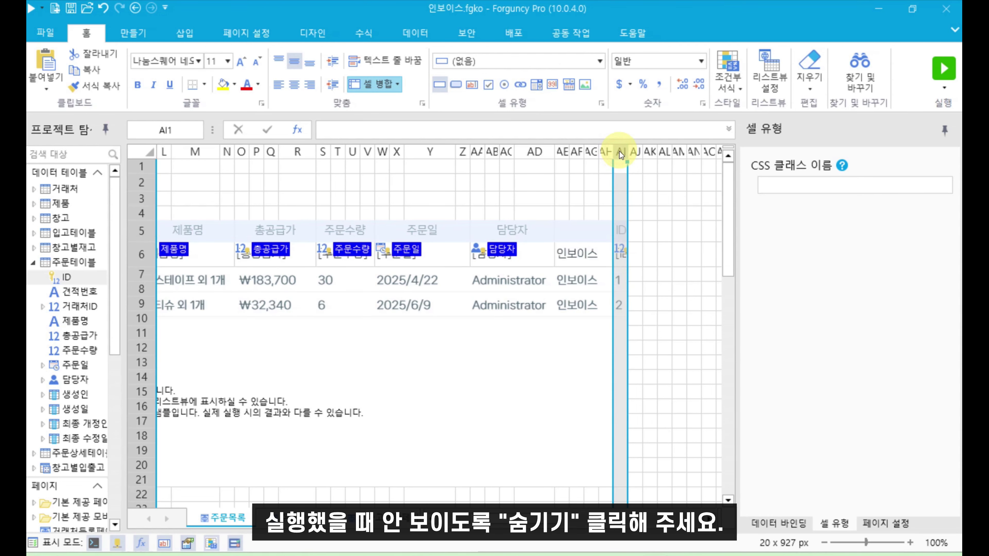
pyautogui.rightClick(621, 153)
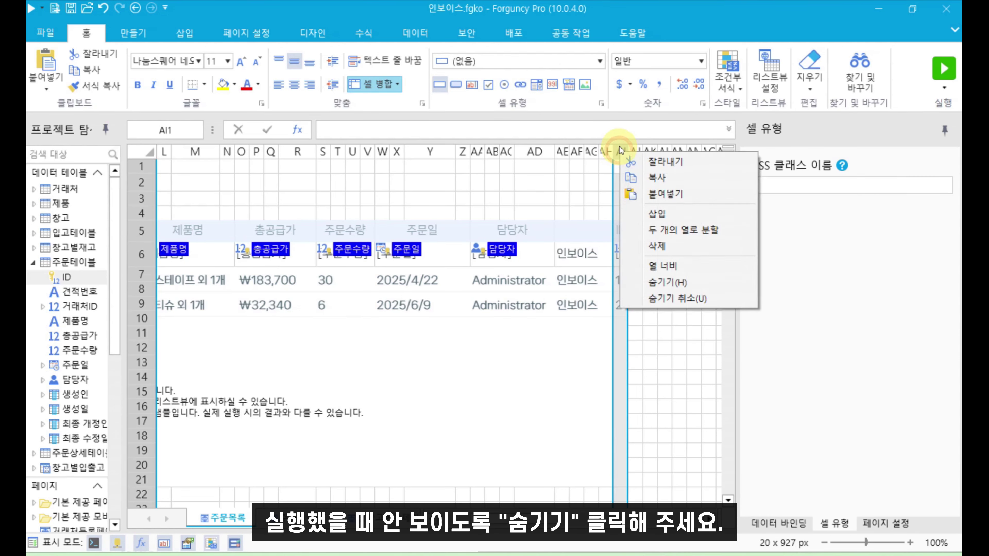
pyautogui.click(711, 281)
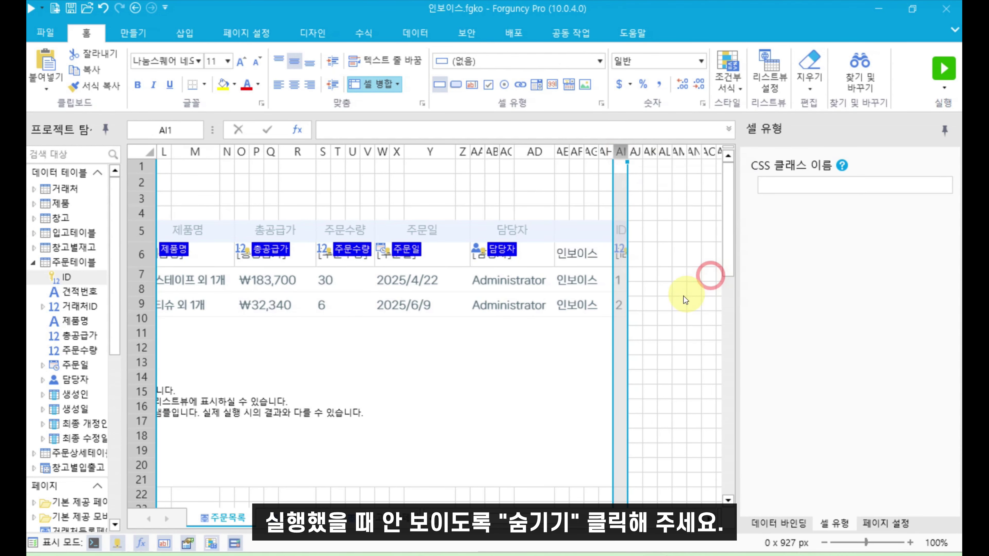
pyautogui.click(679, 302)
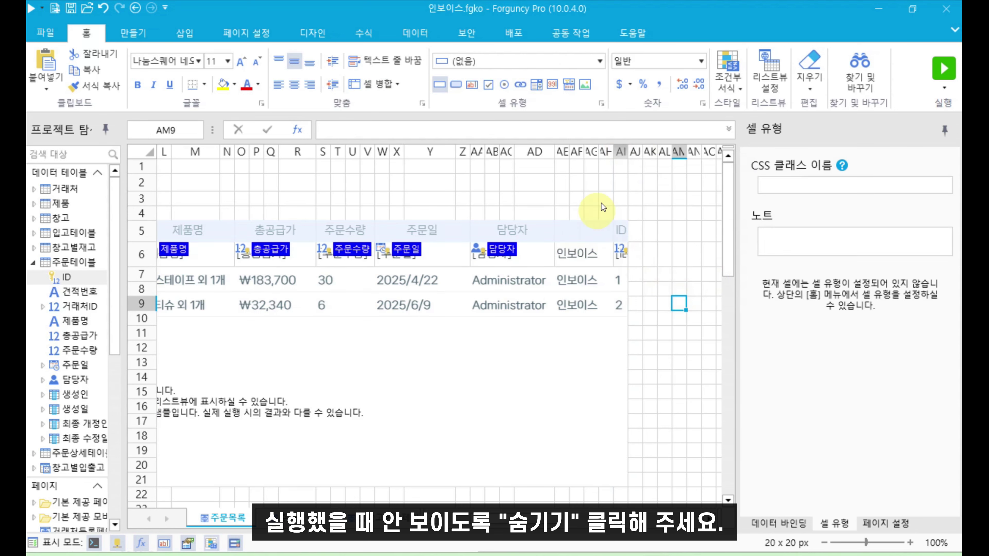
# Step: Set the 인보이스 cell's type to 하이퍼링크 and assign it the 보고서 열기 명령 command
pyautogui.click(569, 257)
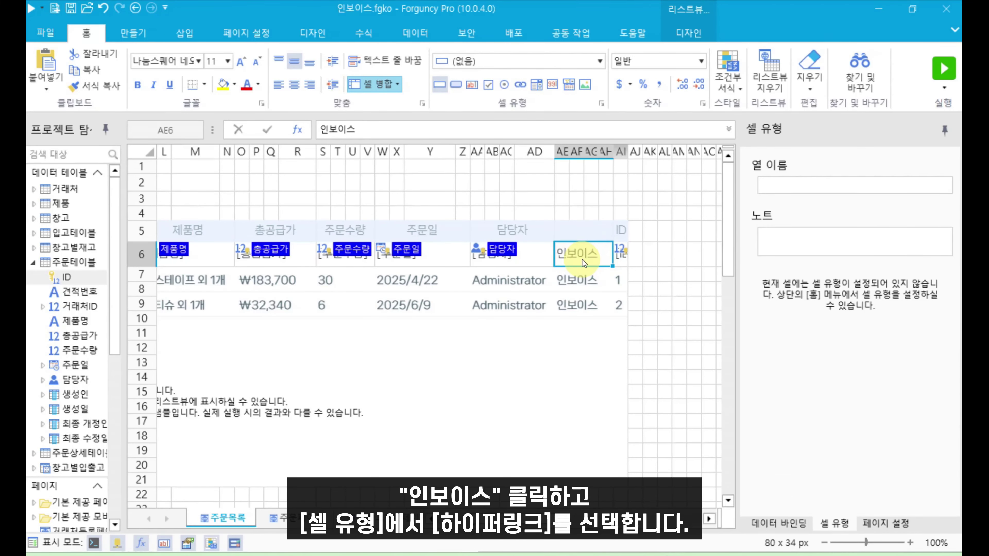
pyautogui.click(518, 86)
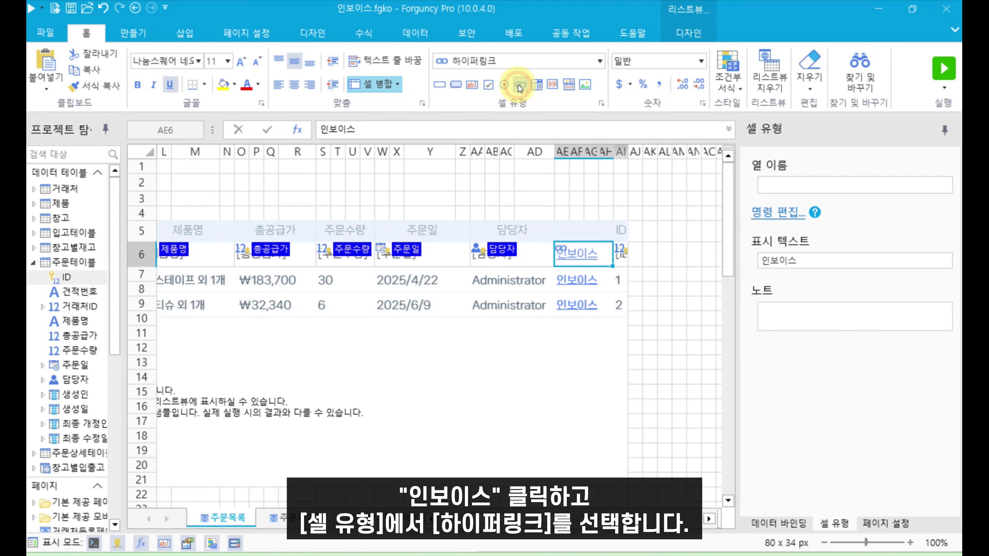
pyautogui.rightClick(576, 256)
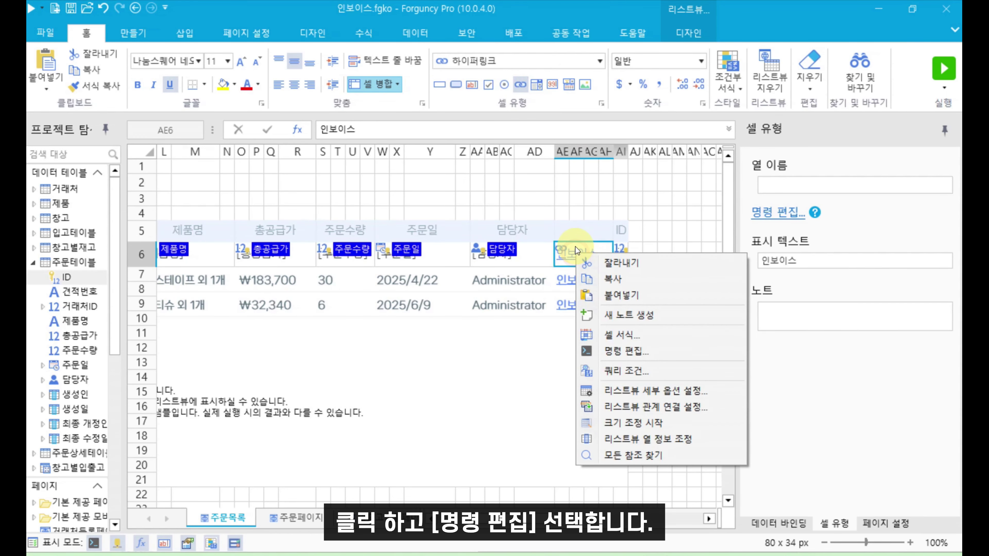
pyautogui.click(643, 348)
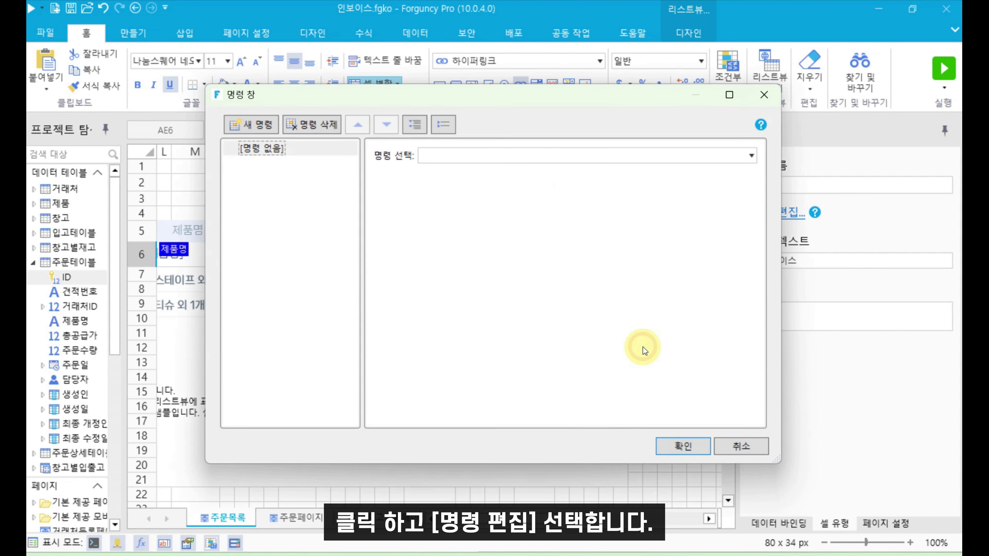
pyautogui.click(591, 157)
pyautogui.write('보고서')
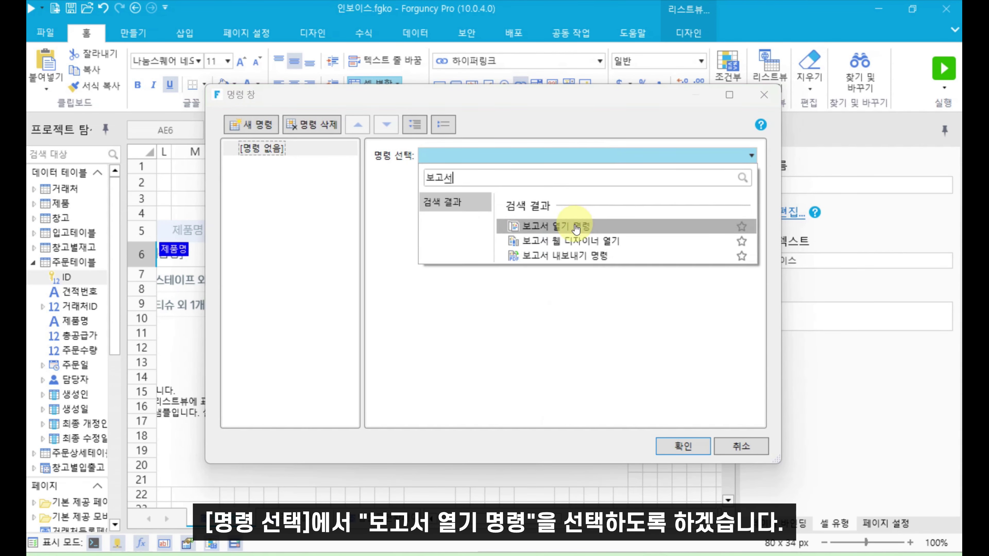
pyautogui.click(575, 229)
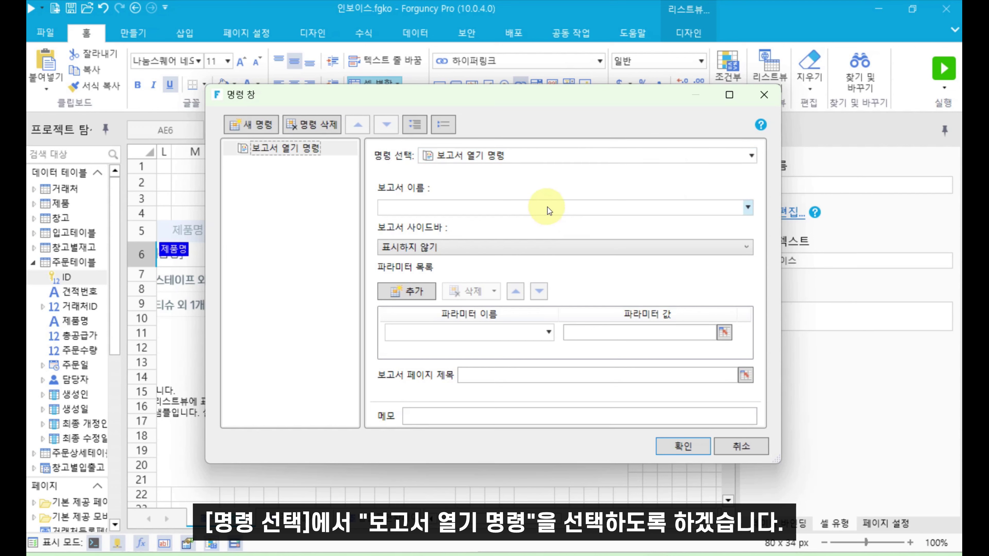
# Step: Choose 인보이스 as the report to open and select 주문ID as its parameter name
pyautogui.click(548, 208)
pyautogui.click(449, 250)
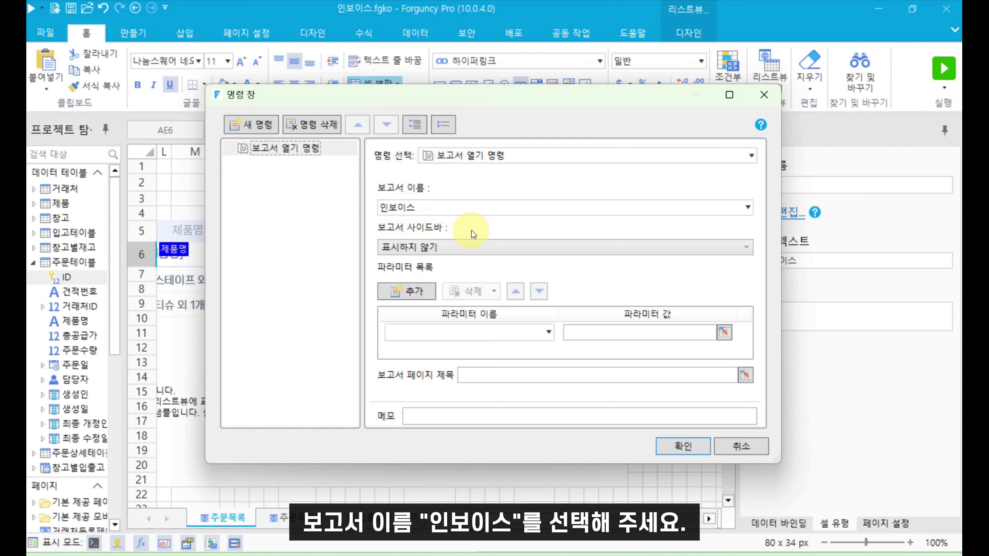
pyautogui.click(552, 330)
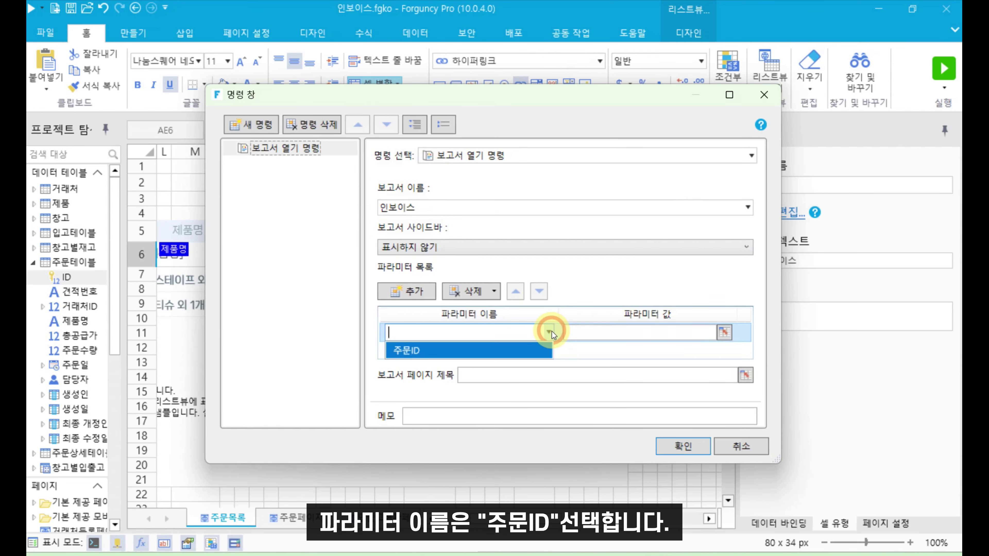
pyautogui.click(482, 349)
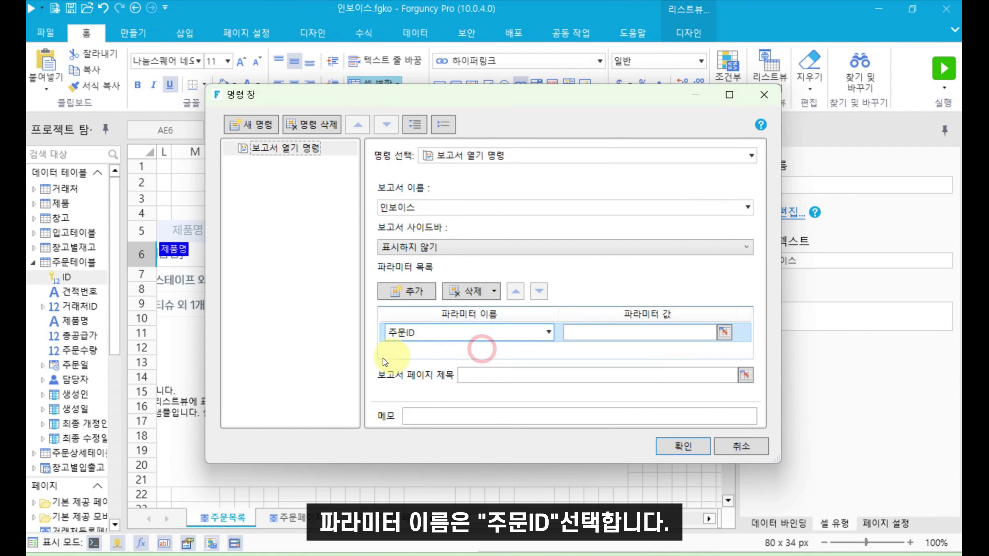
# Step: Set the 주문ID parameter value to =AI6, title the report page 인보이스, and save the command
pyautogui.click(725, 334)
pyautogui.click(582, 261)
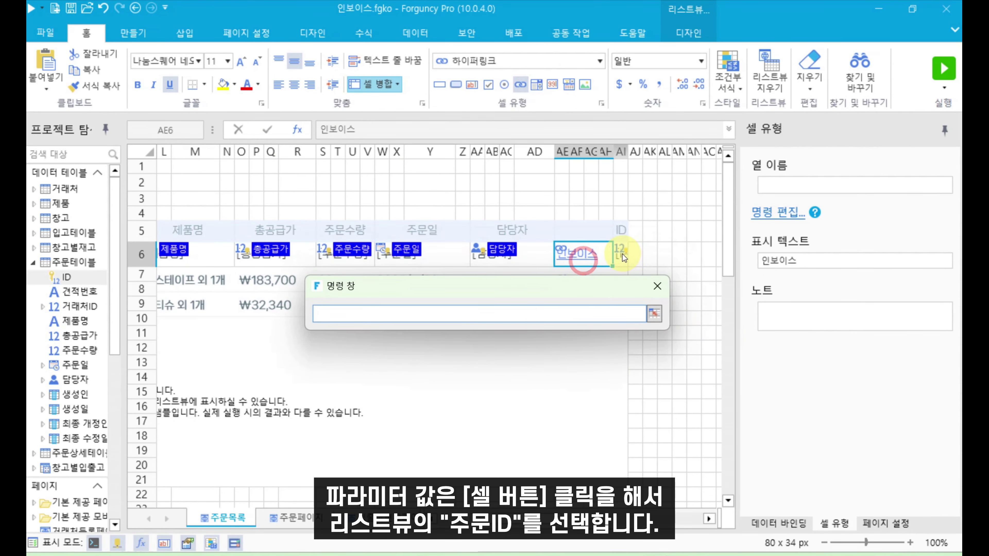
pyautogui.click(623, 254)
pyautogui.press('Return')
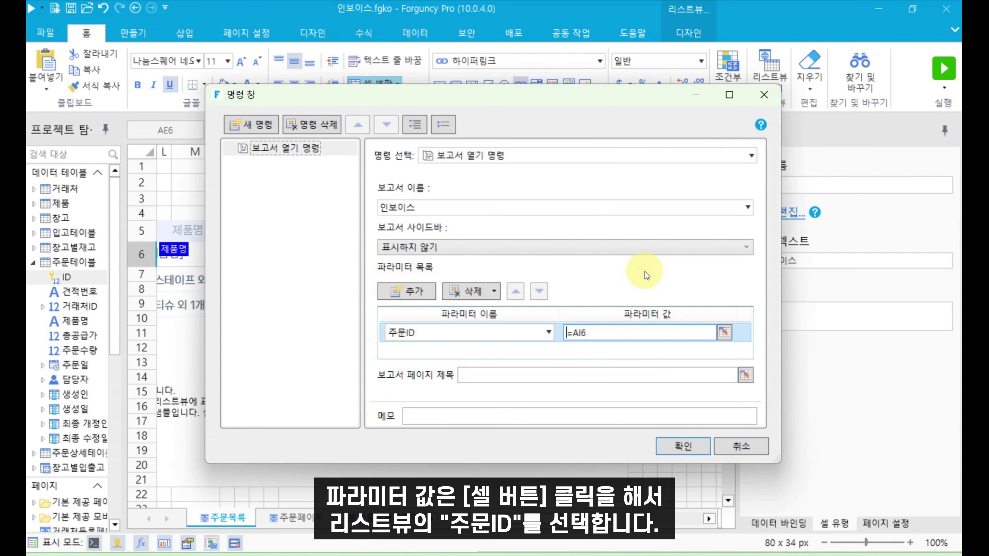
pyautogui.click(574, 378)
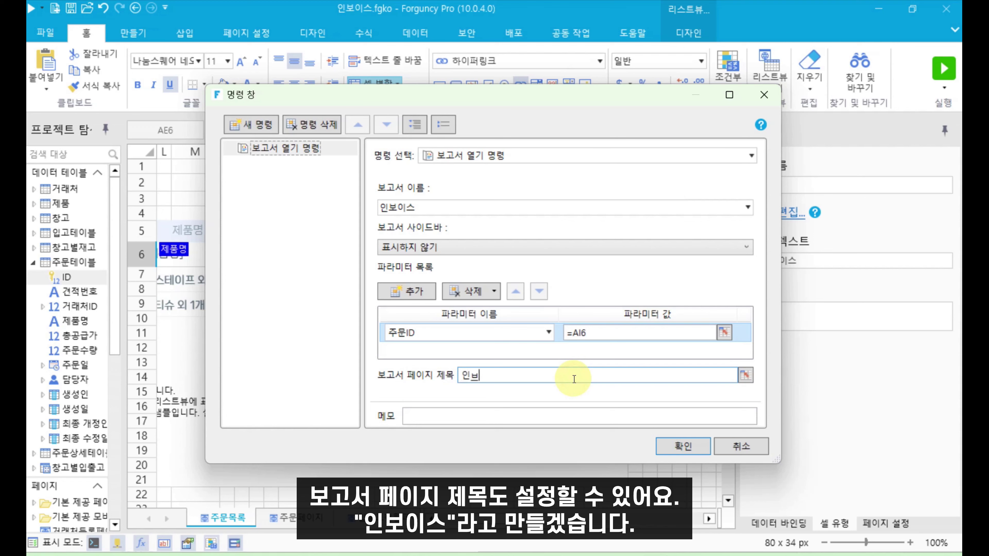
pyautogui.click(683, 447)
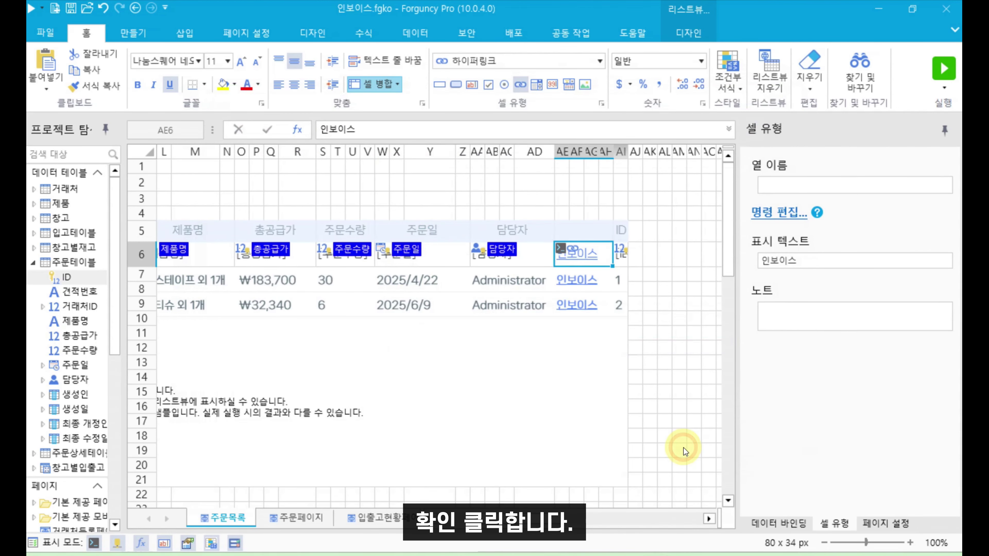
# Step: Run the application in the browser, log in with the default user name and password, and dismiss the password-change warning
pyautogui.click(936, 67)
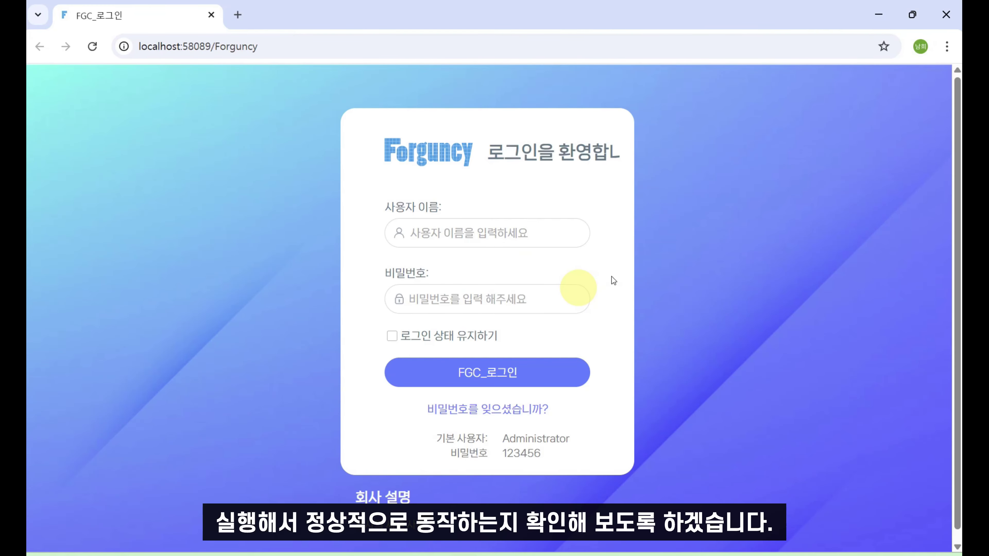
pyautogui.doubleClick(540, 440)
pyautogui.moveTo(552, 439); pyautogui.dragTo(543, 236)
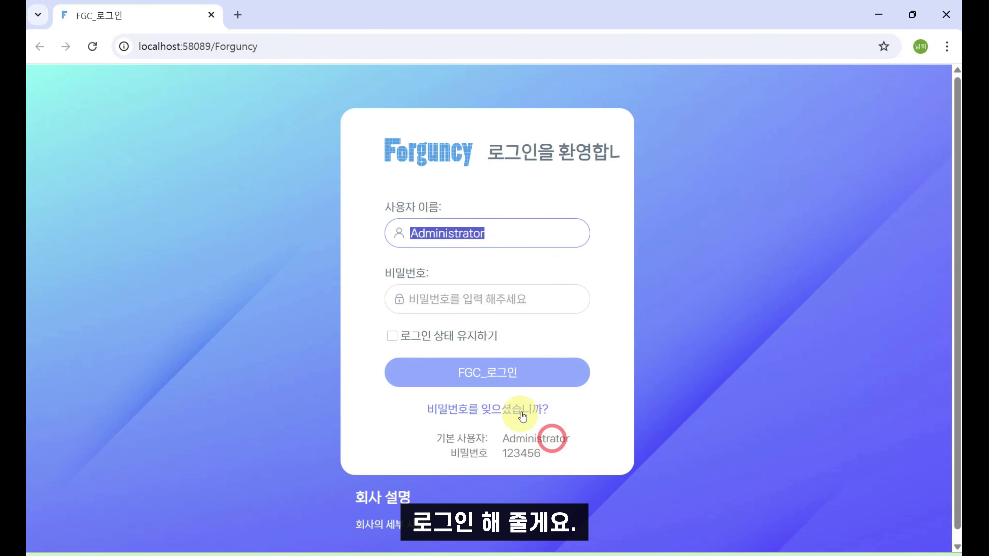
pyautogui.doubleClick(522, 453)
pyautogui.moveTo(522, 453); pyautogui.dragTo(544, 302)
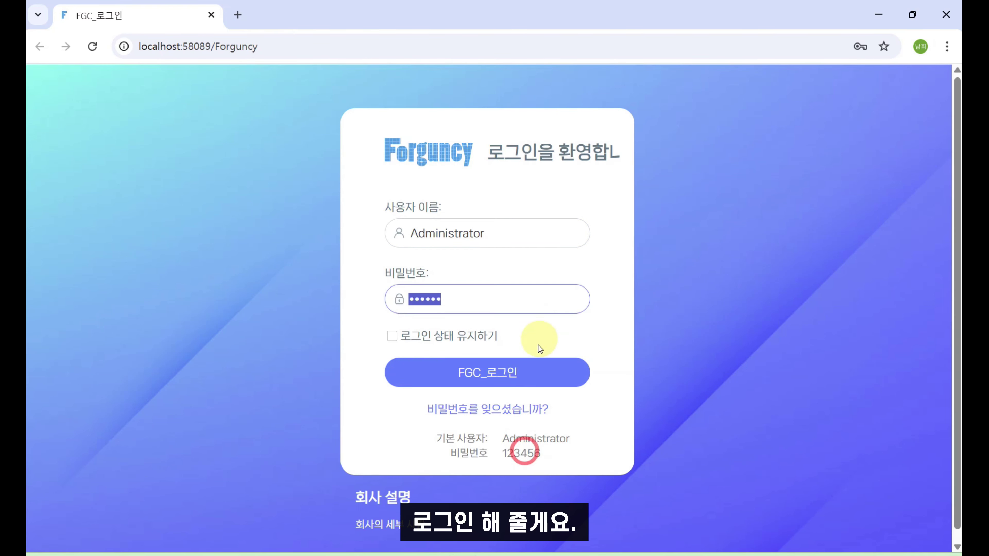
pyautogui.click(527, 376)
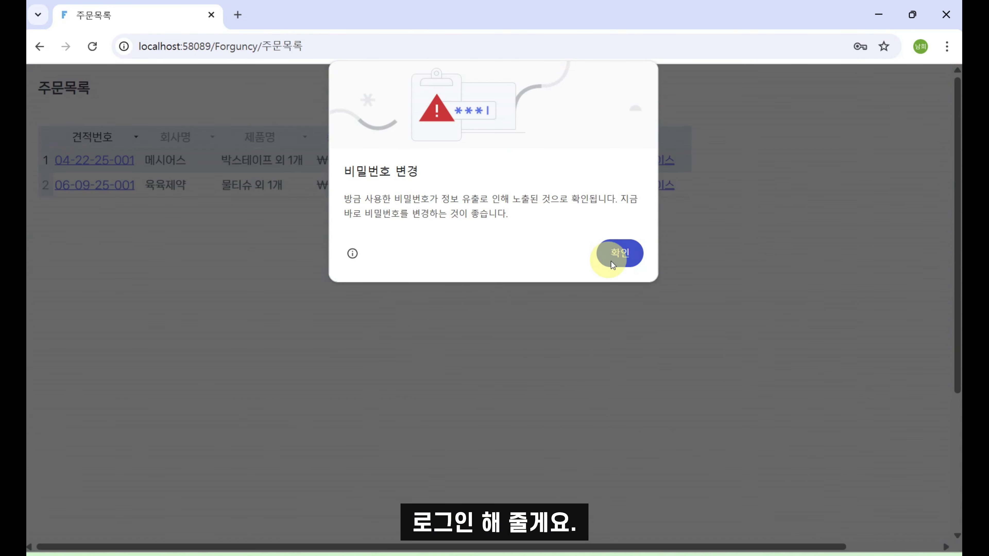
pyautogui.click(609, 257)
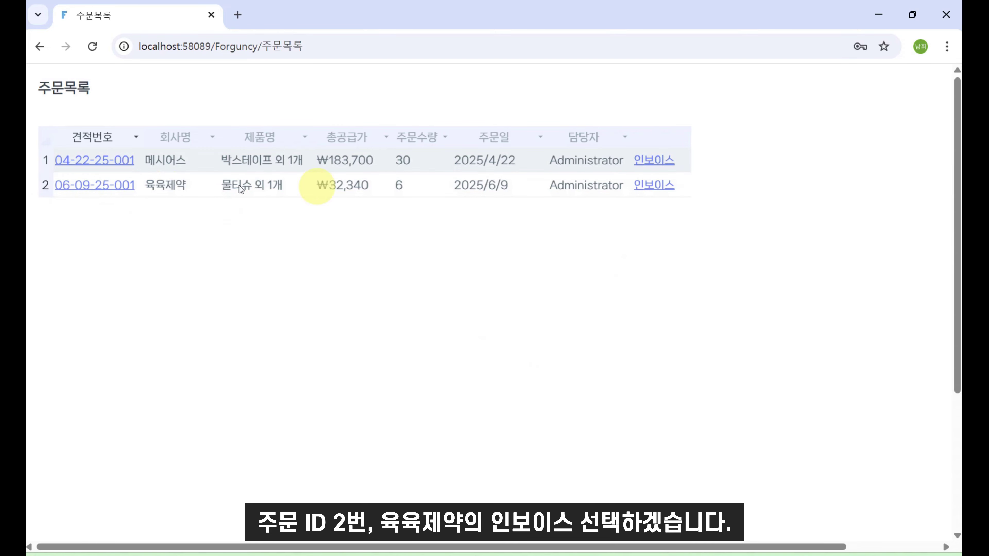
# Step: Open the 인보이스 report for the 육육제약 order and examine its customer details and product table
pyautogui.click(667, 191)
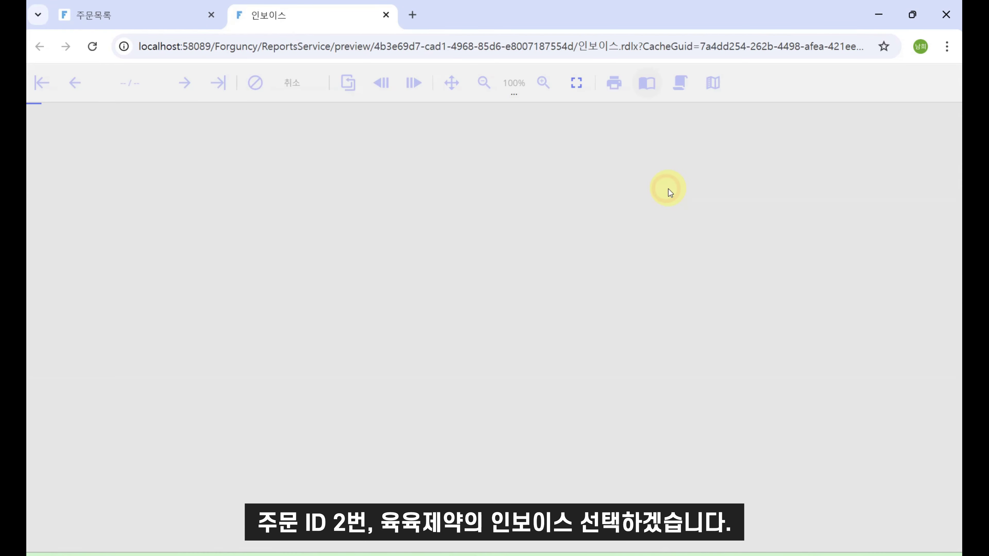
pyautogui.scroll(-3, 370, 317)
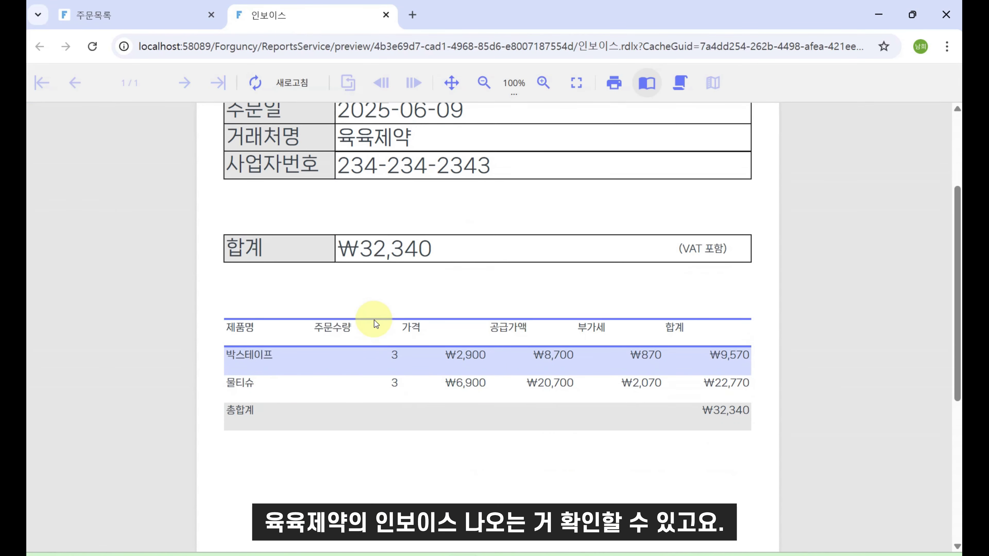
pyautogui.scroll(3, 375, 318)
pyautogui.scroll(-2, 502, 355)
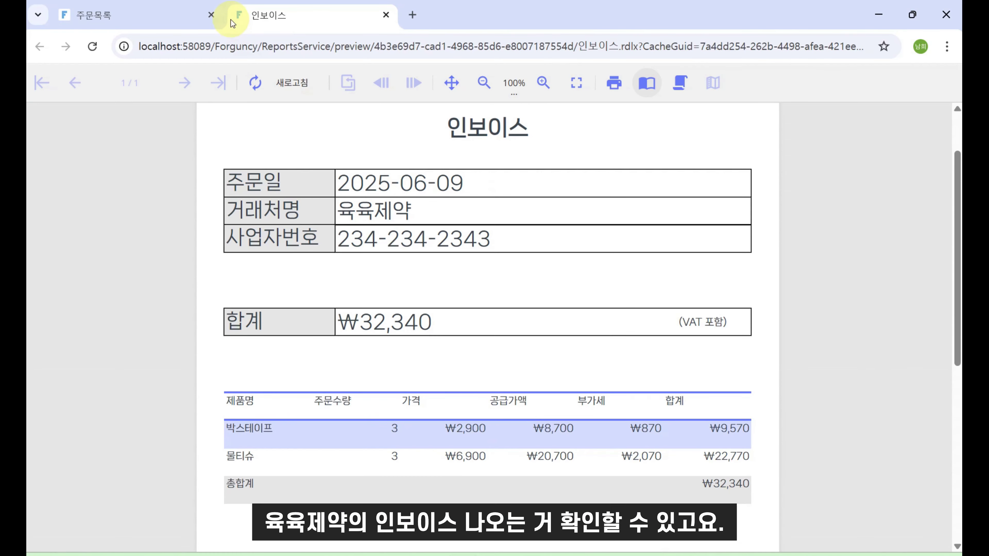
# Step: Return to the 주문목록 page, open the 인보이스 report for the 메시어스 order, and examine it
pyautogui.click(181, 16)
pyautogui.click(658, 160)
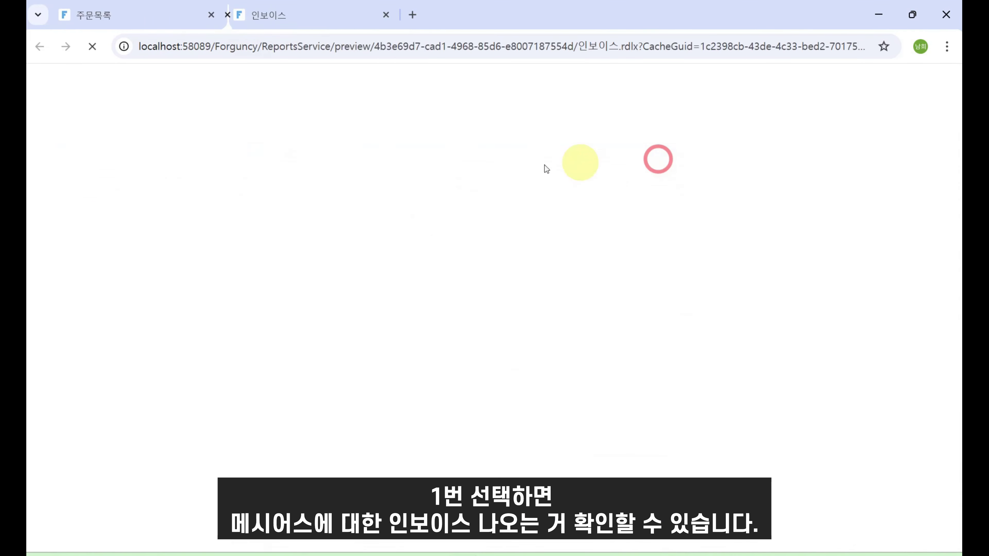
pyautogui.scroll(-3, 492, 287)
pyautogui.scroll(2, 409, 232)
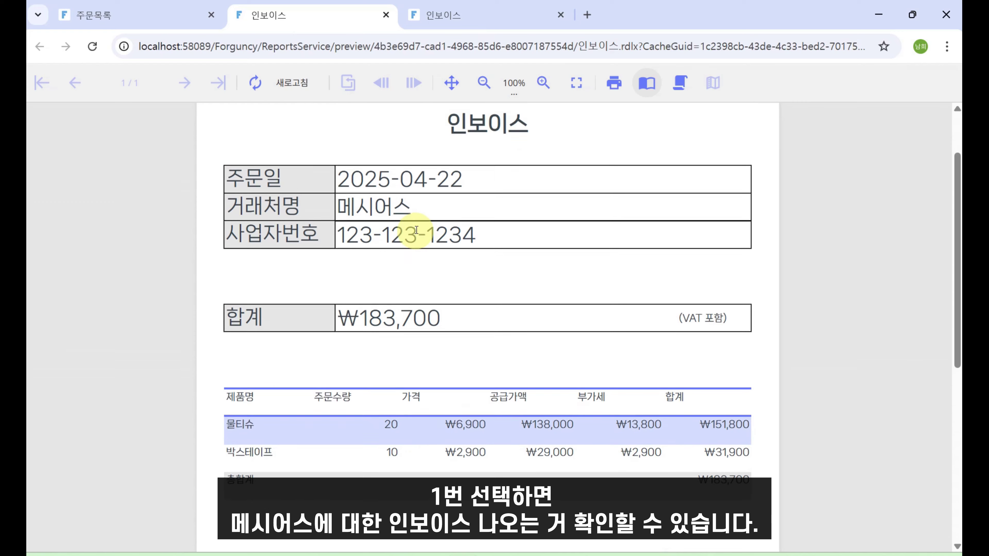